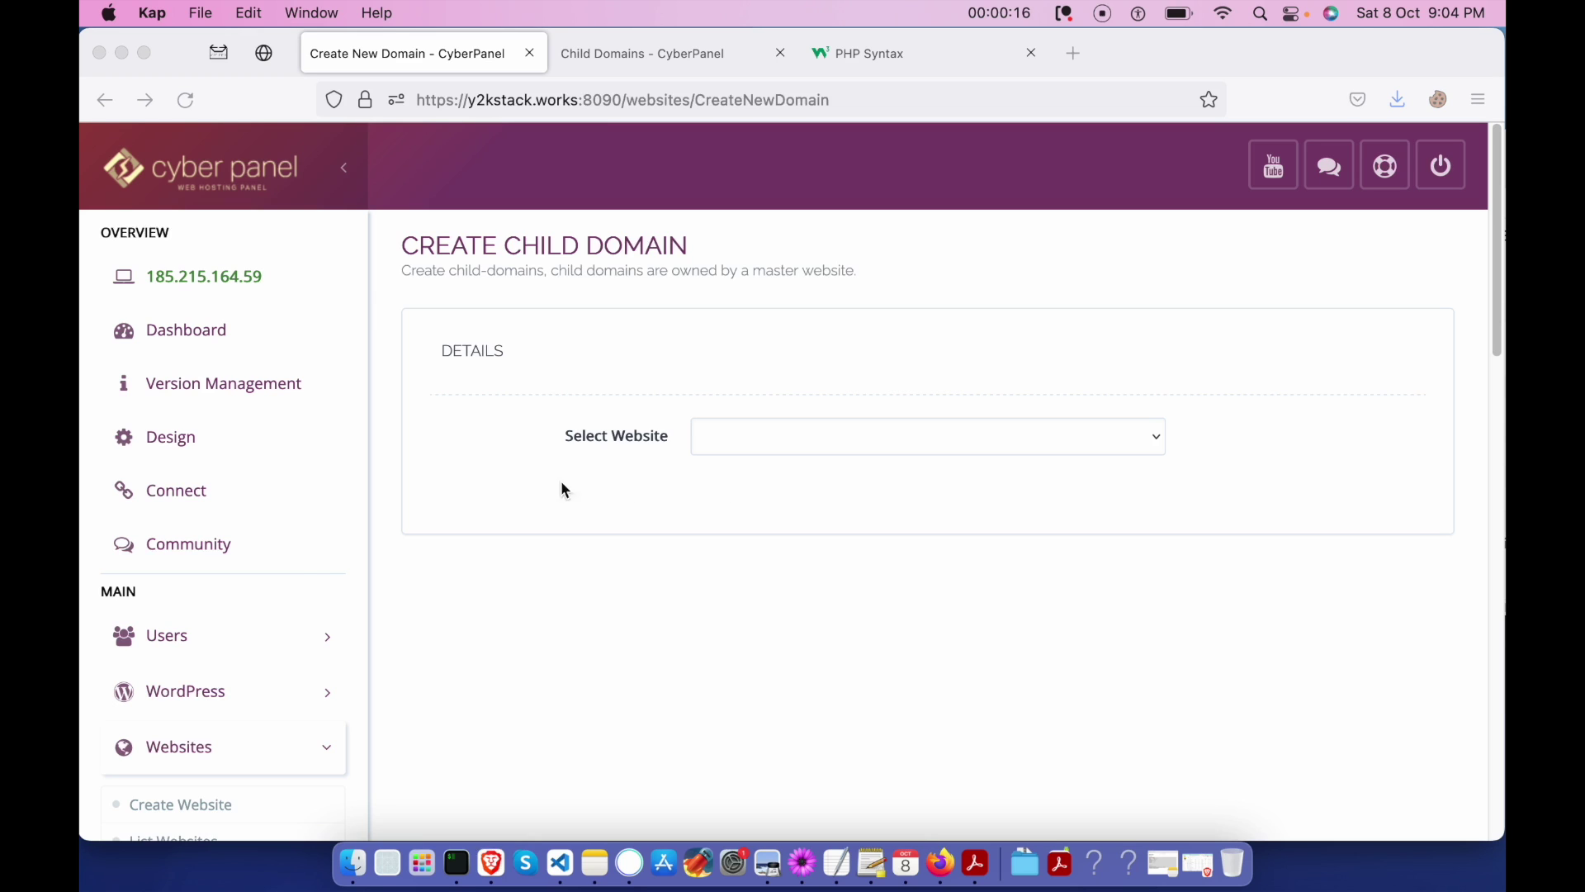
Choose y2kstack.works as the master website and enter php.y2kstack.works as the child domain.
scroll(314, 574, down, 5)
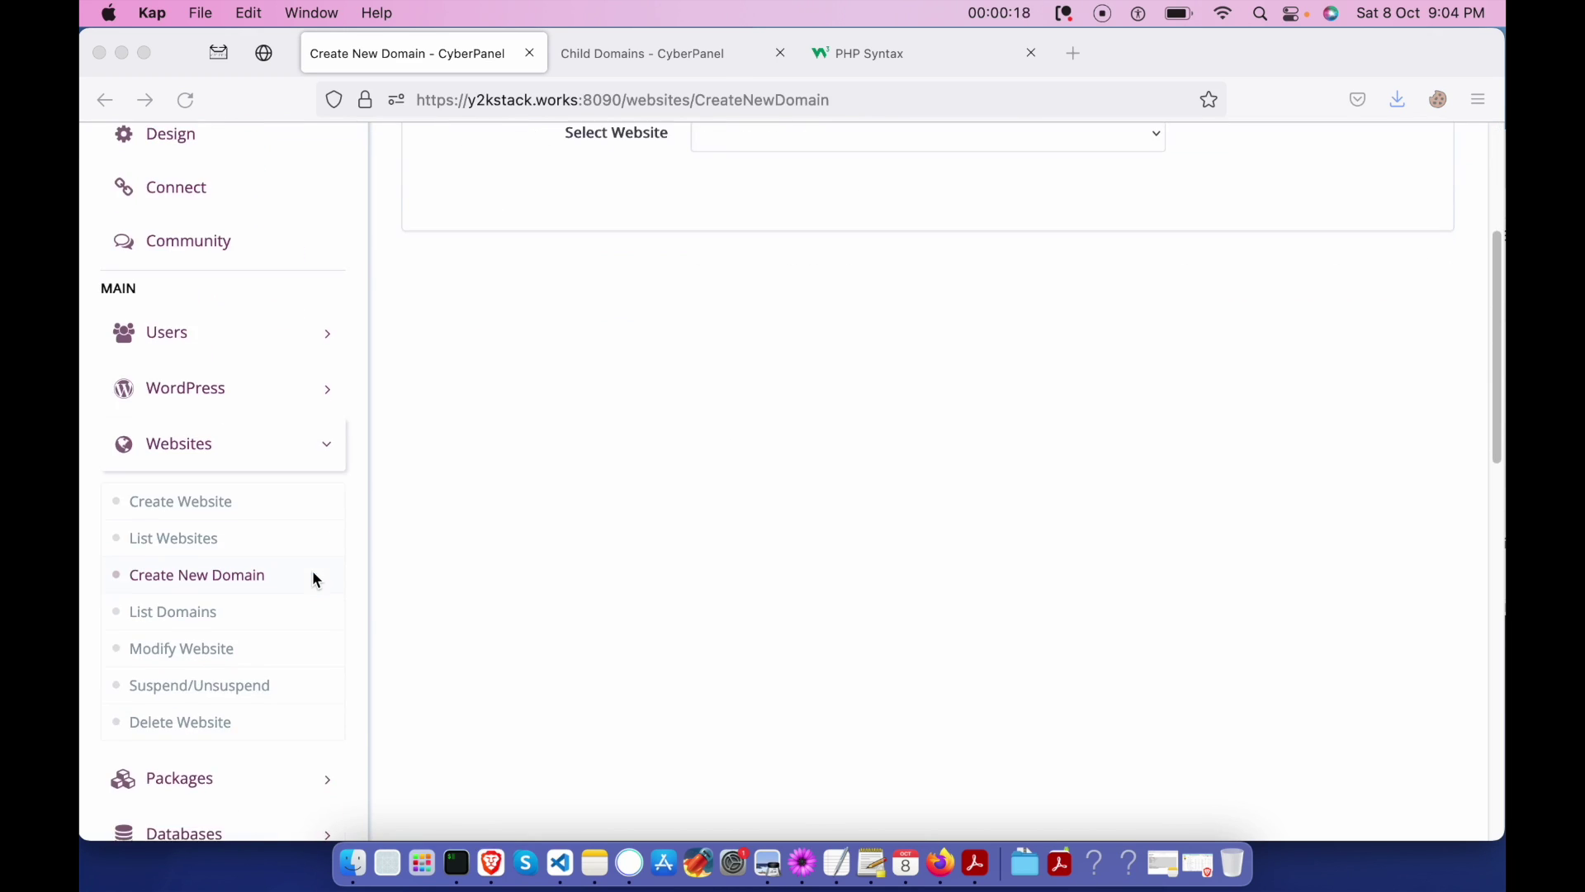
scroll(468, 547, up, 5)
click(720, 428)
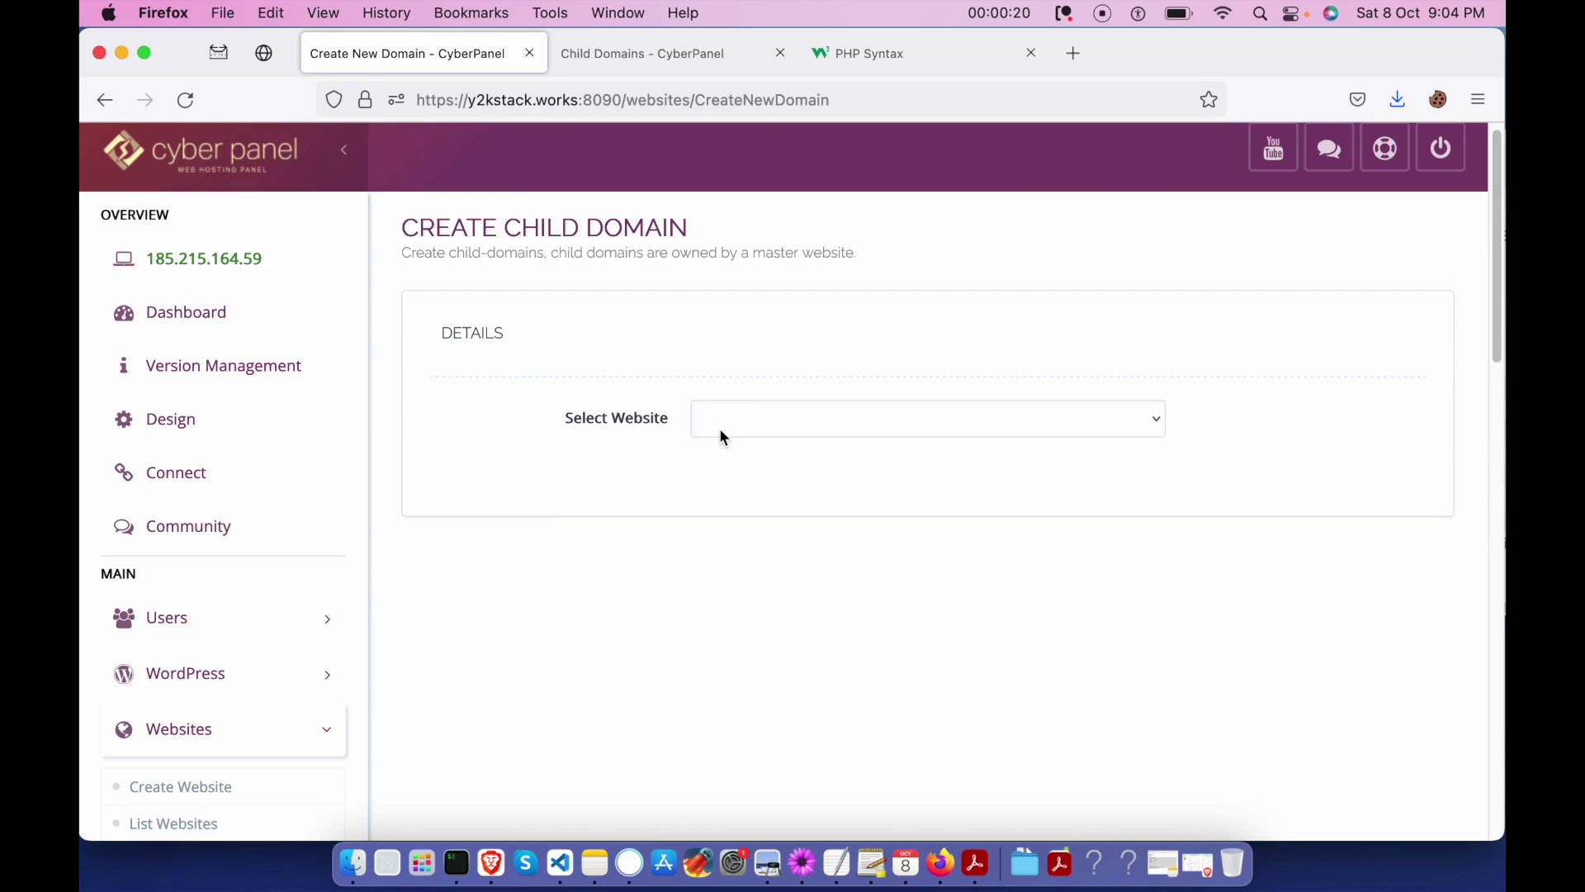
click(721, 426)
click(733, 438)
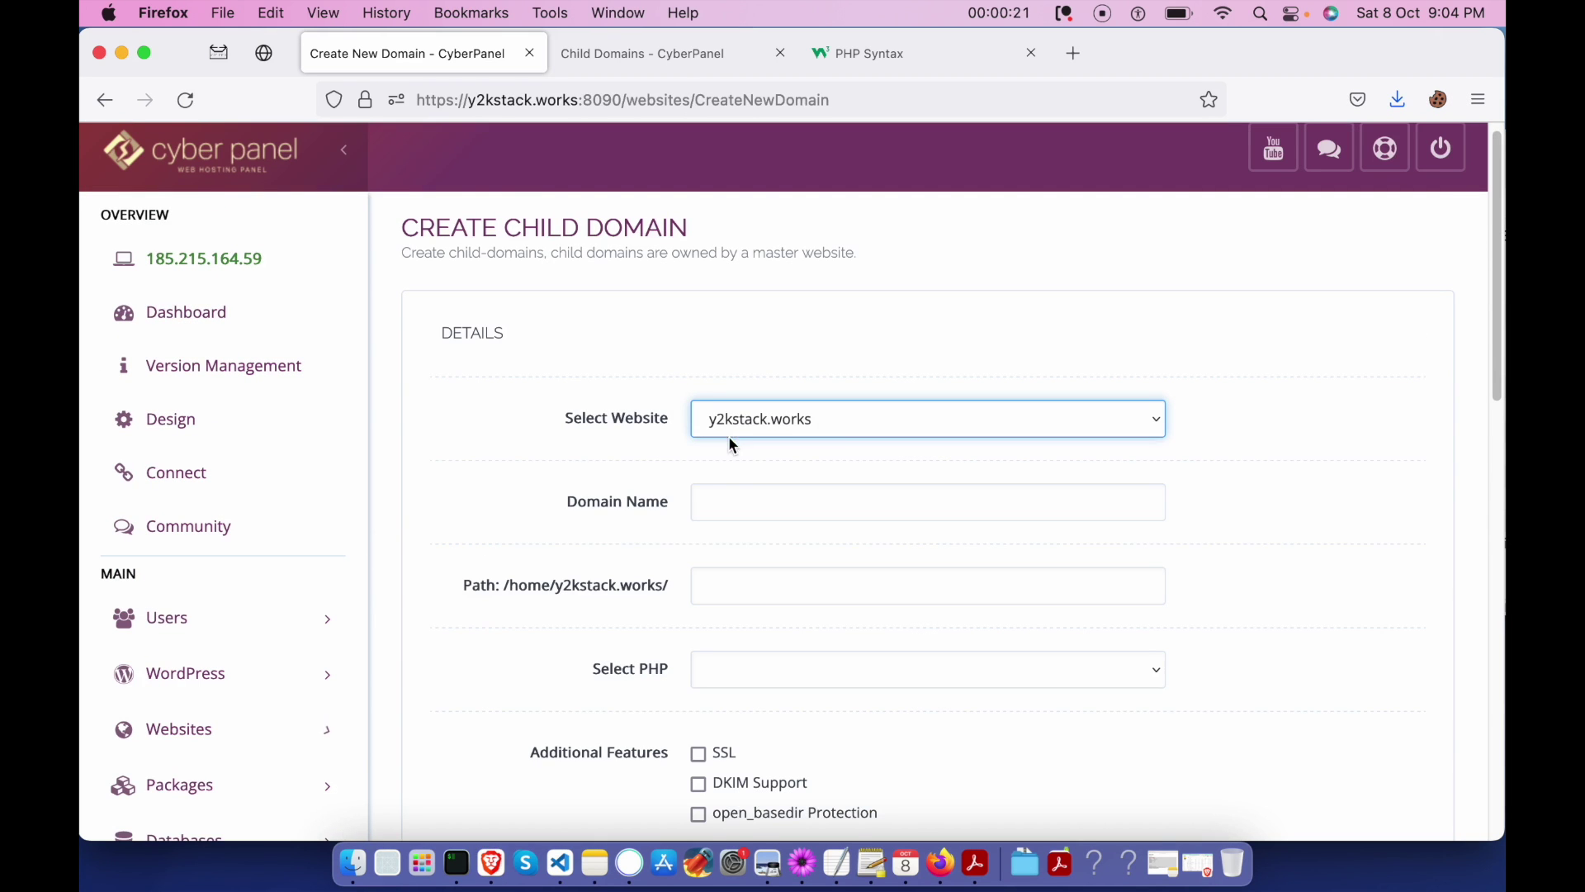
click(715, 500)
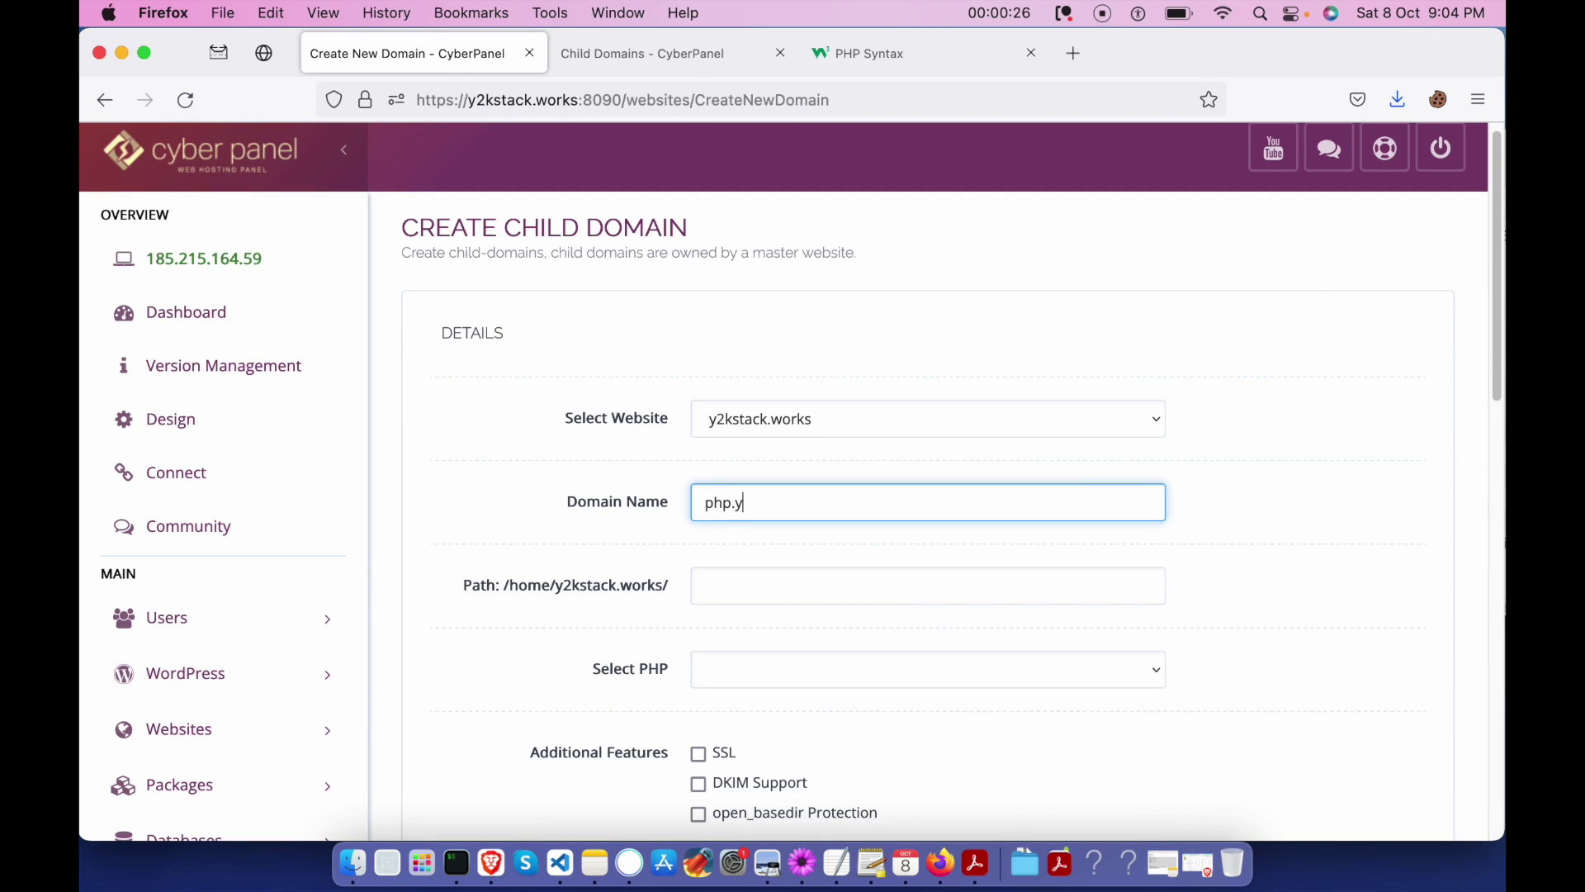
text(php.y2kstack.works)
Set the path to php, choose PHP 8.1, and enable SSL and open_basedir Protection.
click(706, 585)
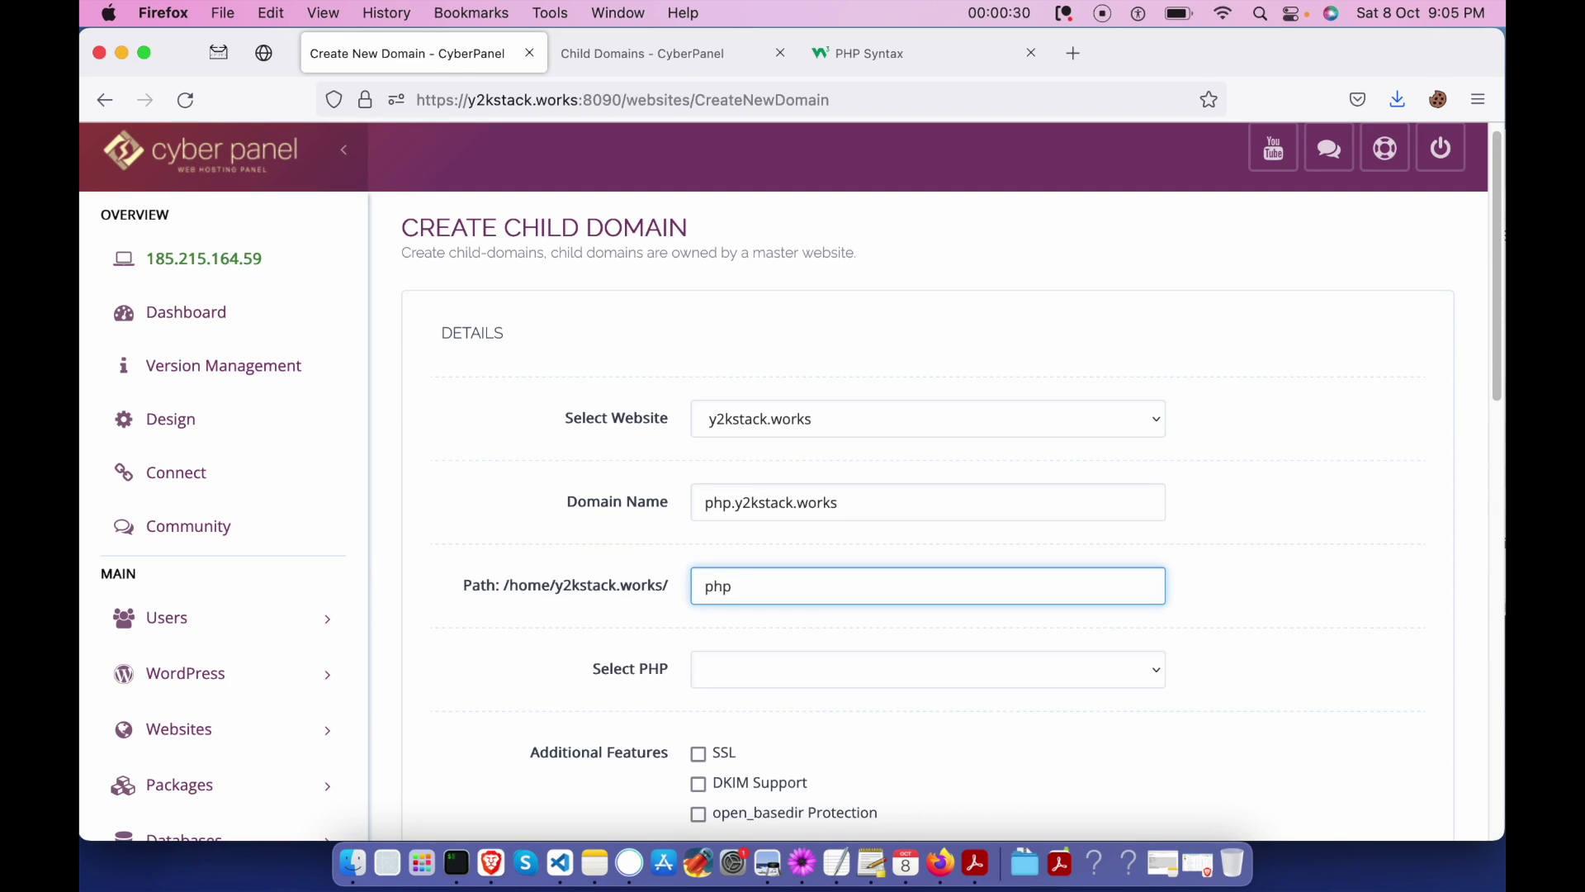
key(Tab)
scroll(733, 651, down, 1)
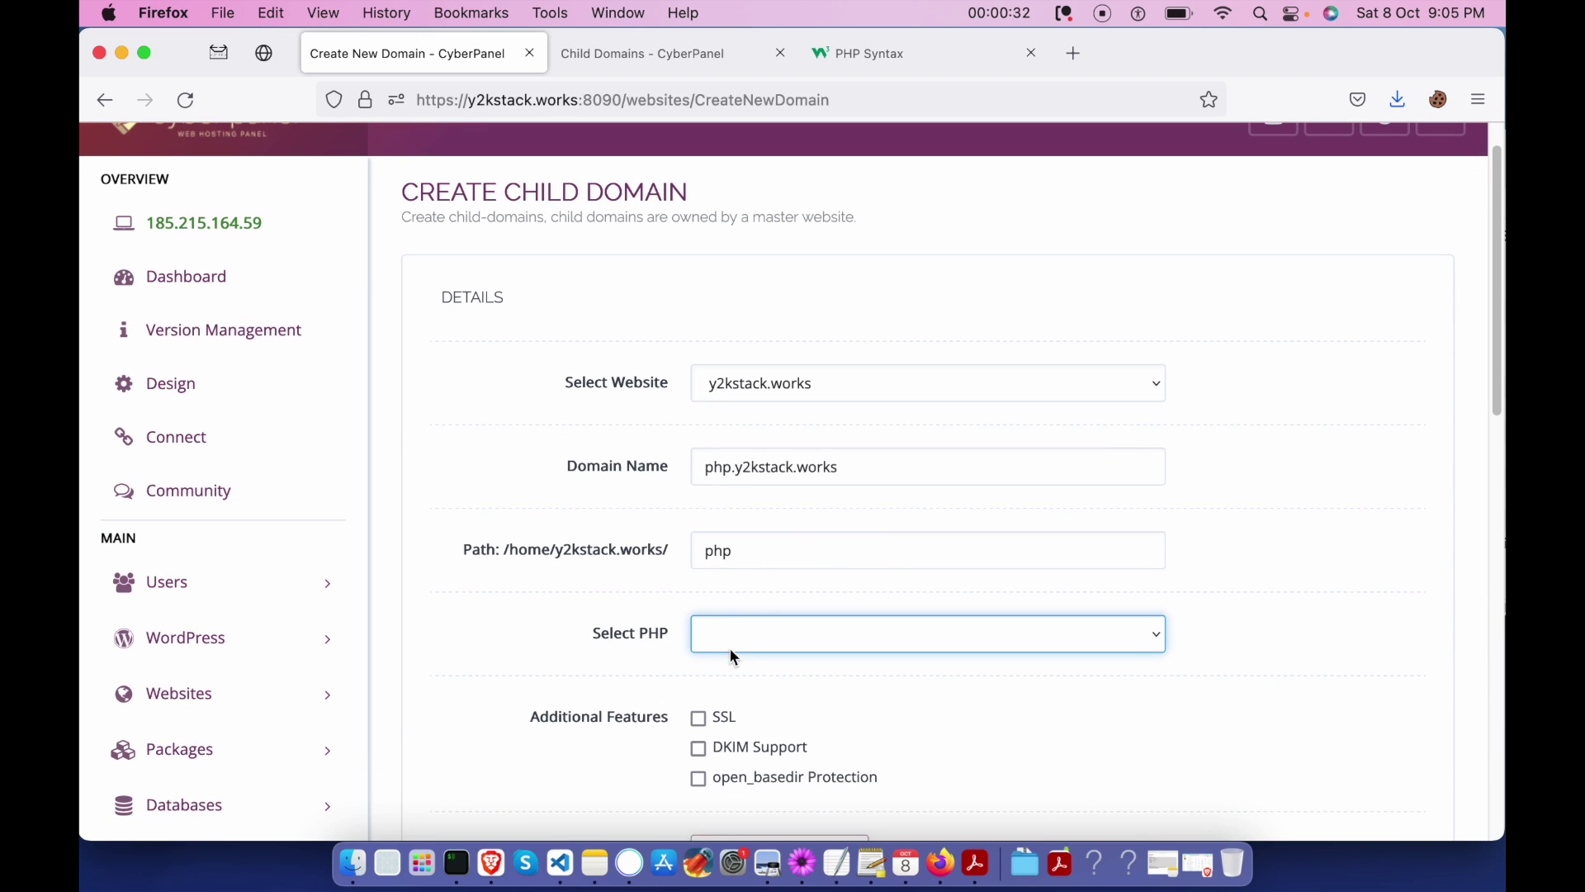
click(742, 627)
click(761, 743)
scroll(743, 726, down, 3)
click(701, 611)
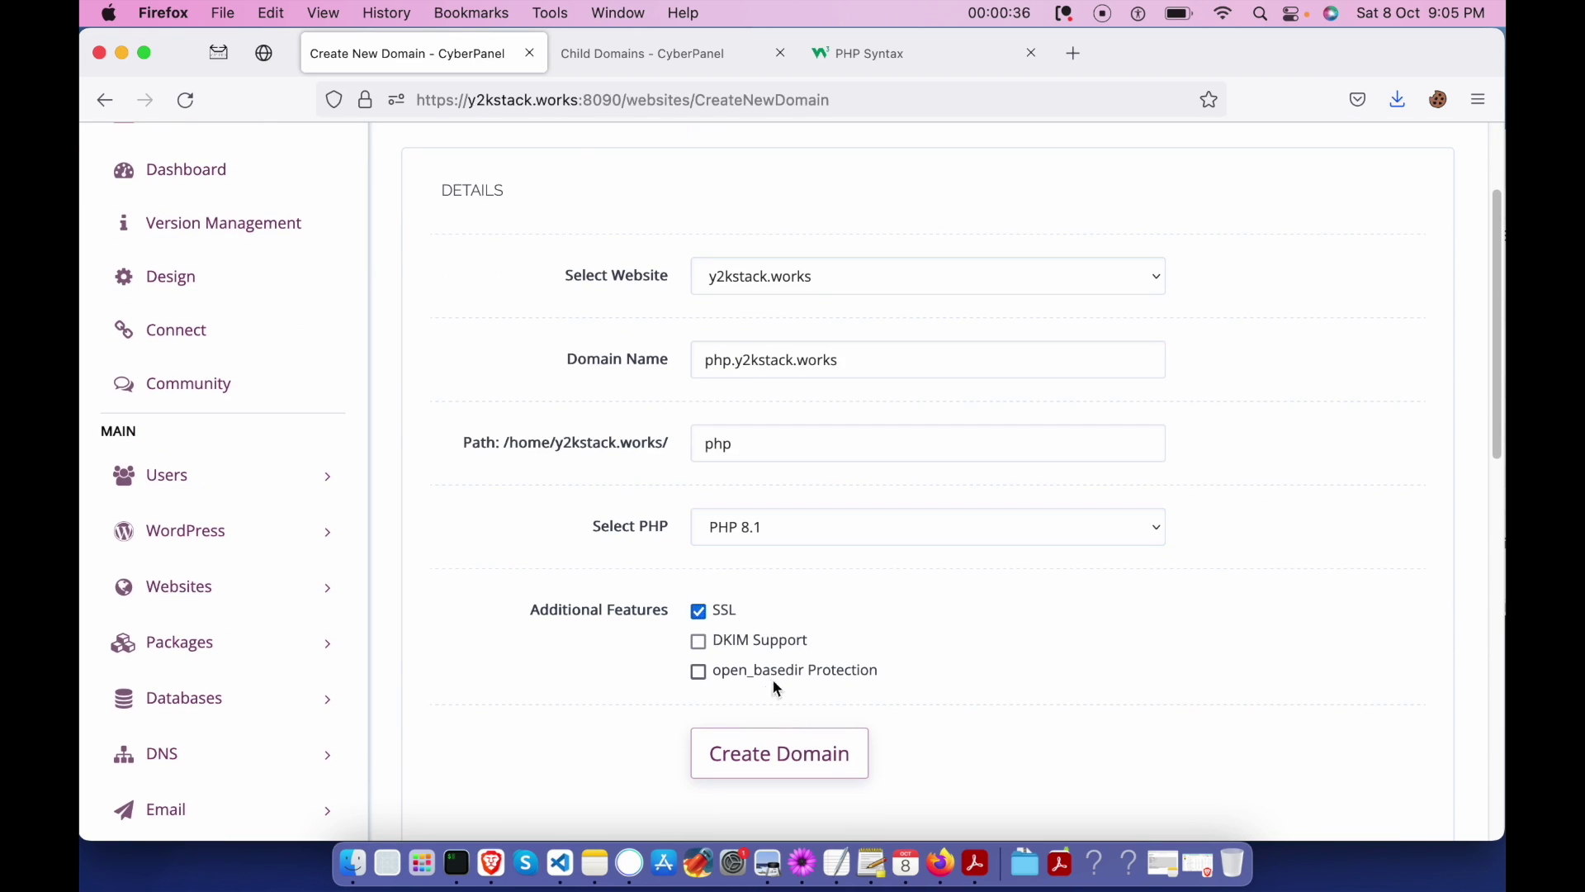
click(740, 672)
scroll(718, 617, up, 3)
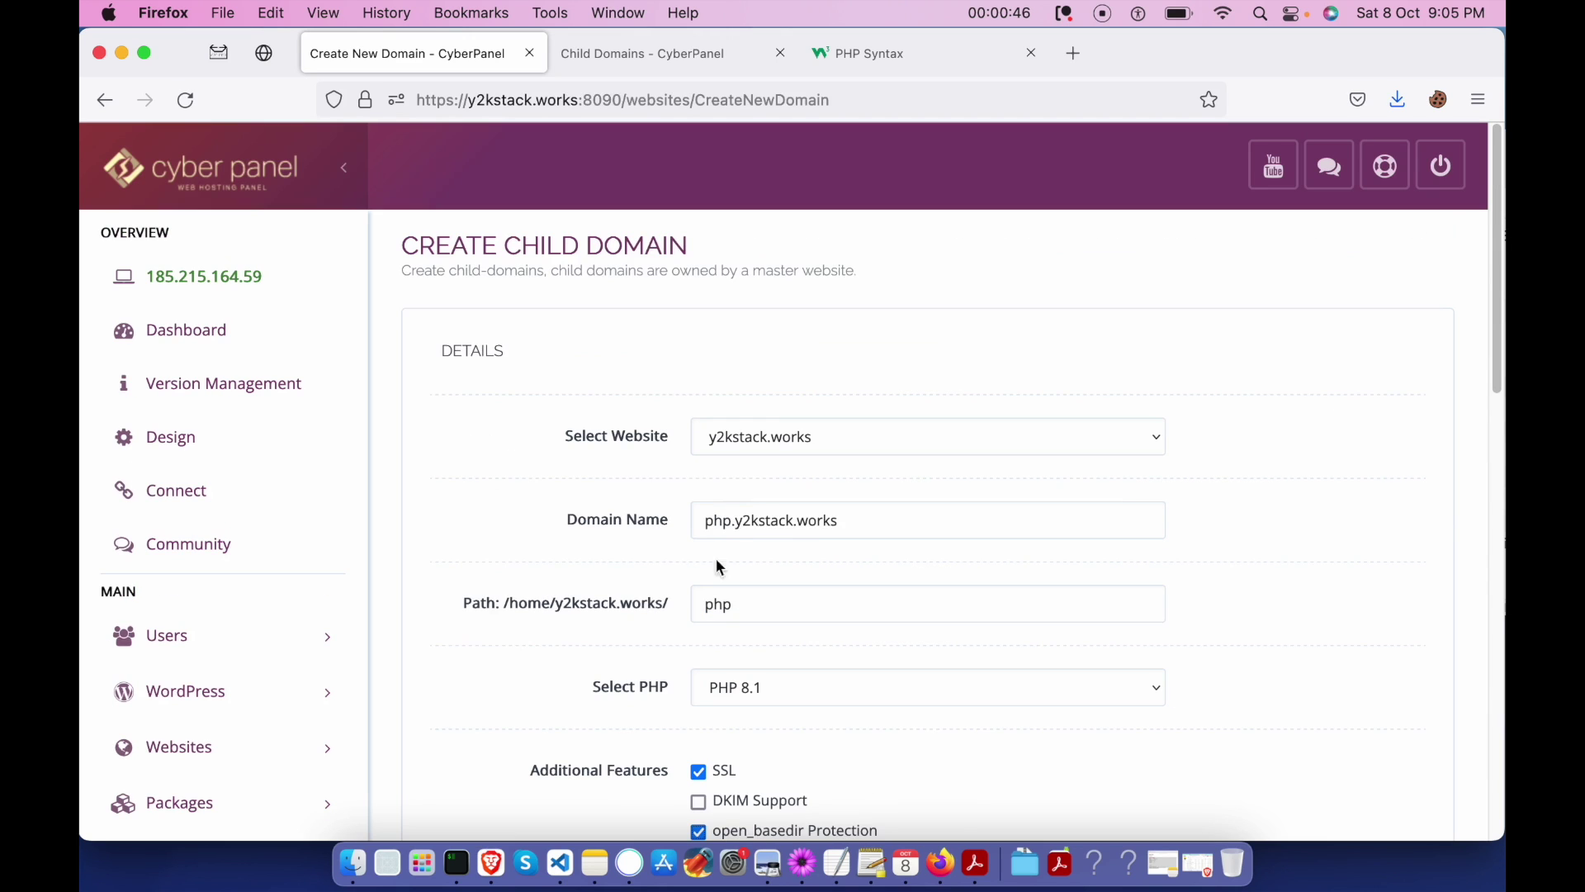
drag(757, 605, 643, 599)
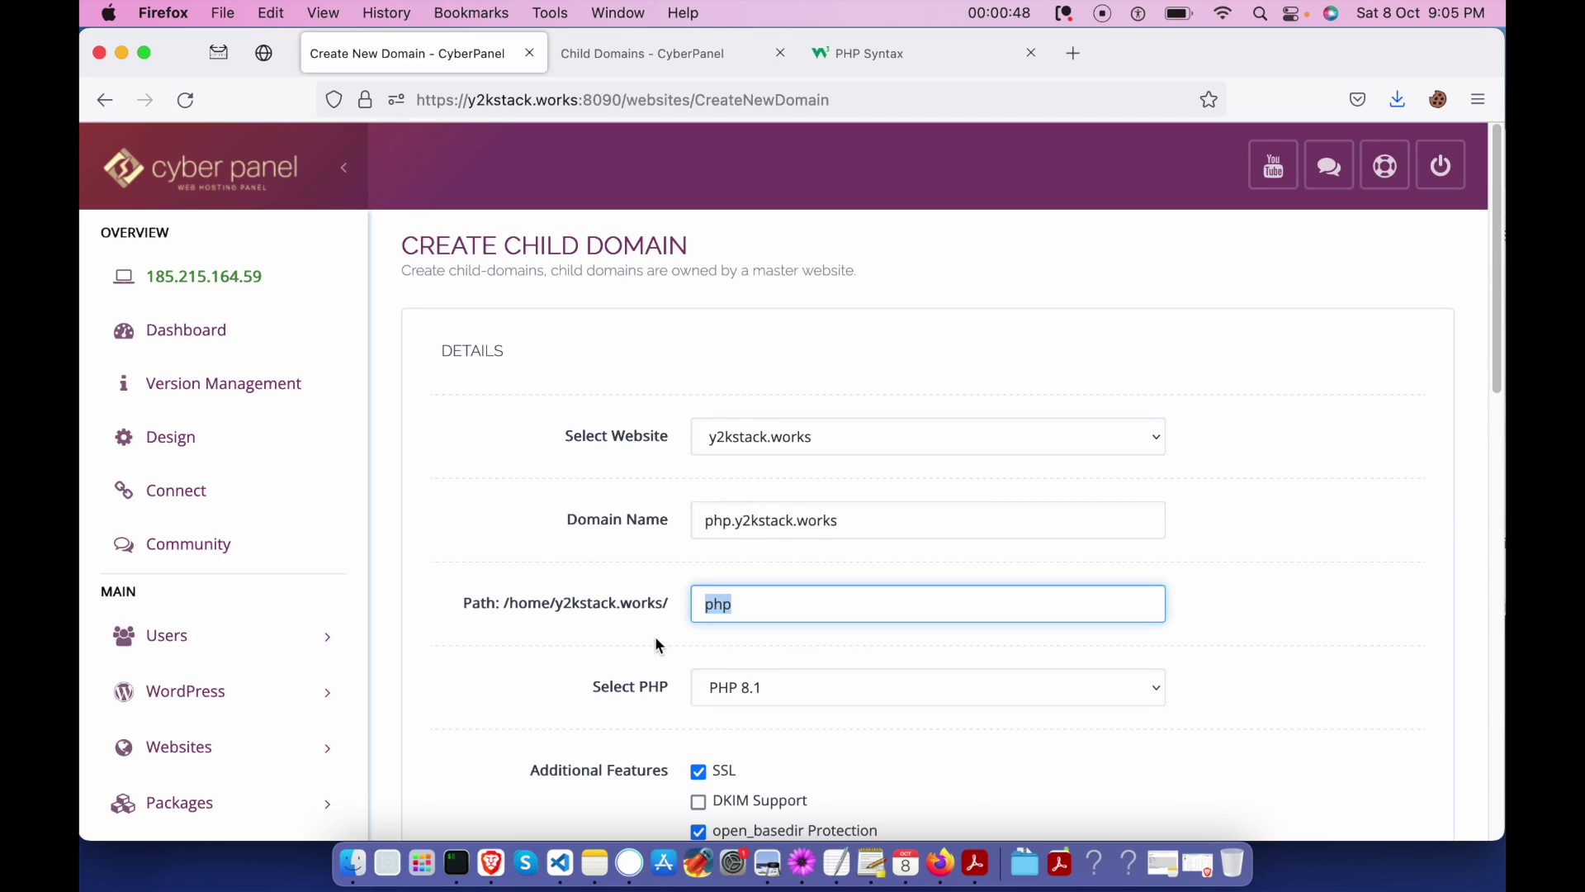
Submit the php.y2kstack.works child domain form and let creation reach the 'Creating SSL..' stage.
scroll(659, 645, down, 3)
click(733, 681)
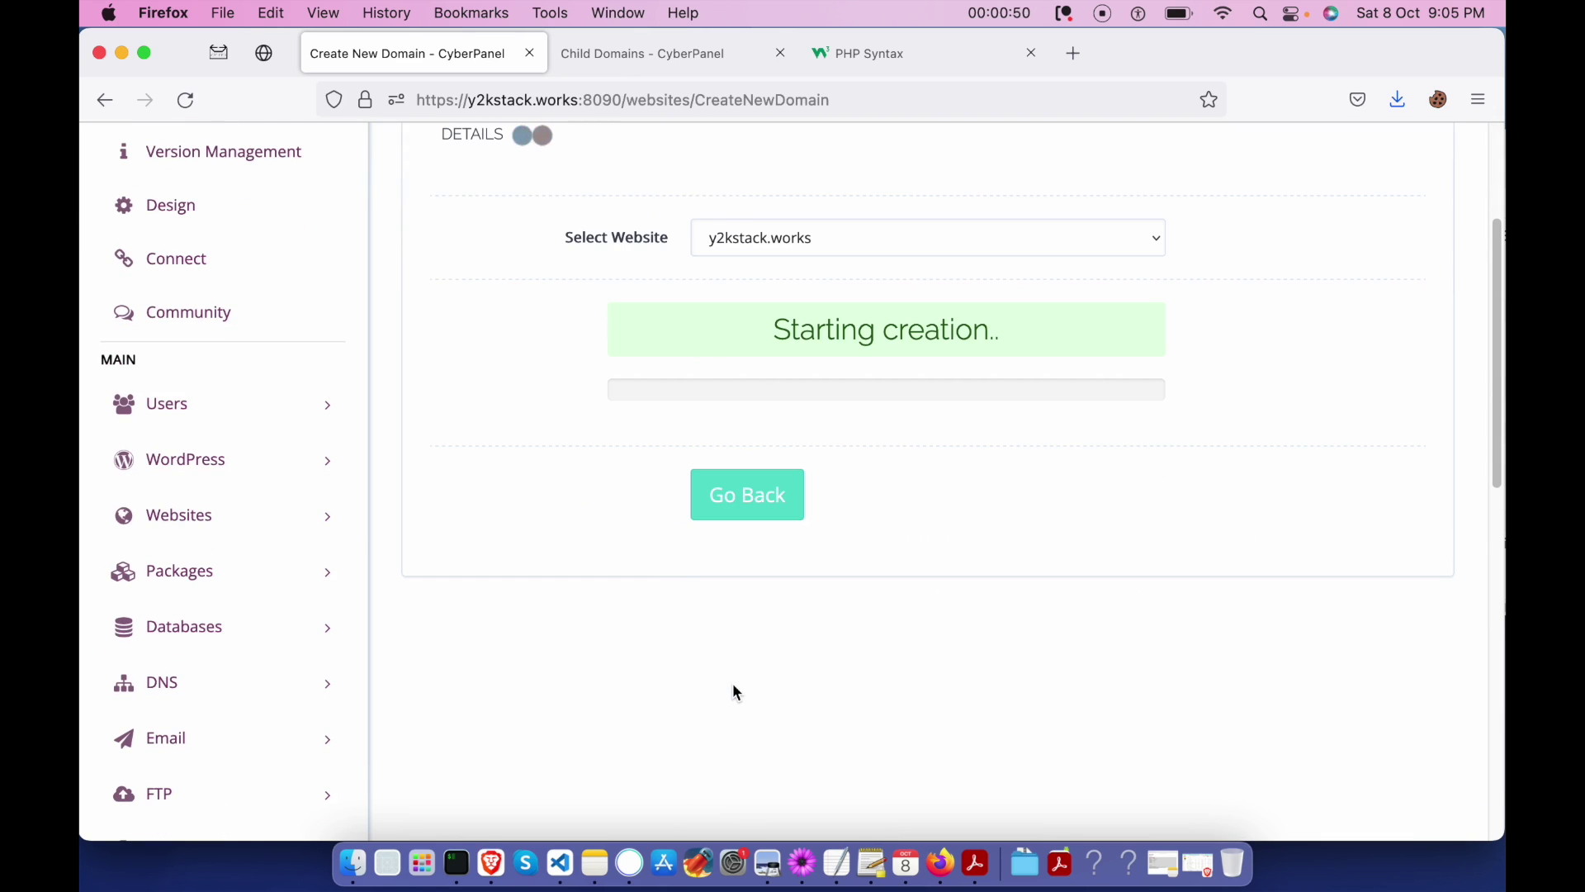
scroll(737, 691, up, 4)
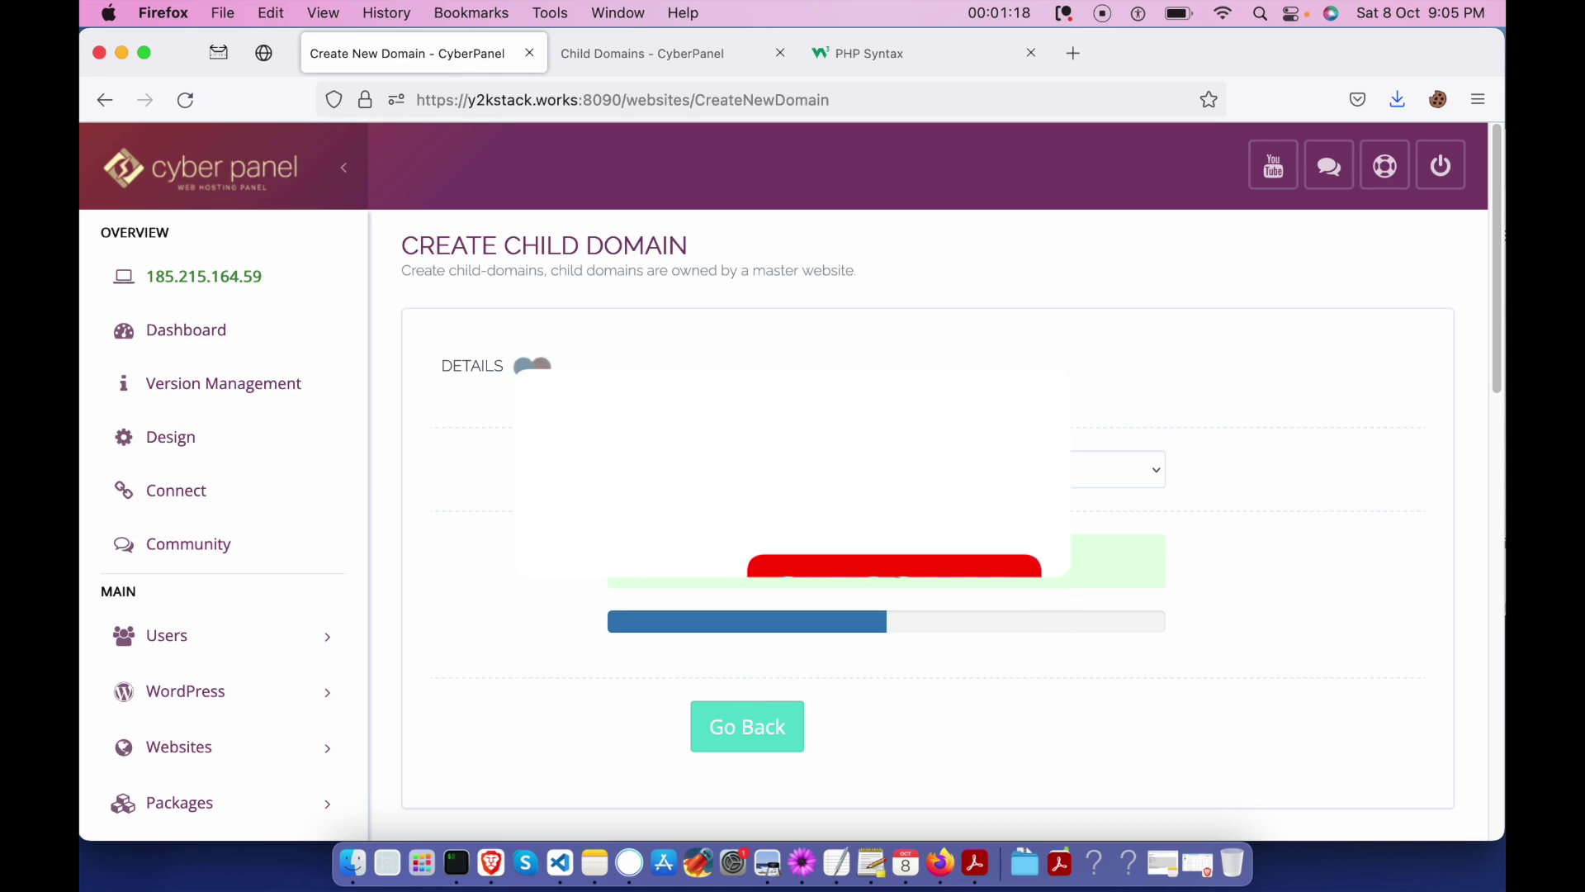
Go to Websites > List Domains and open the php.y2kstack.works page down to its Files section.
click(848, 73)
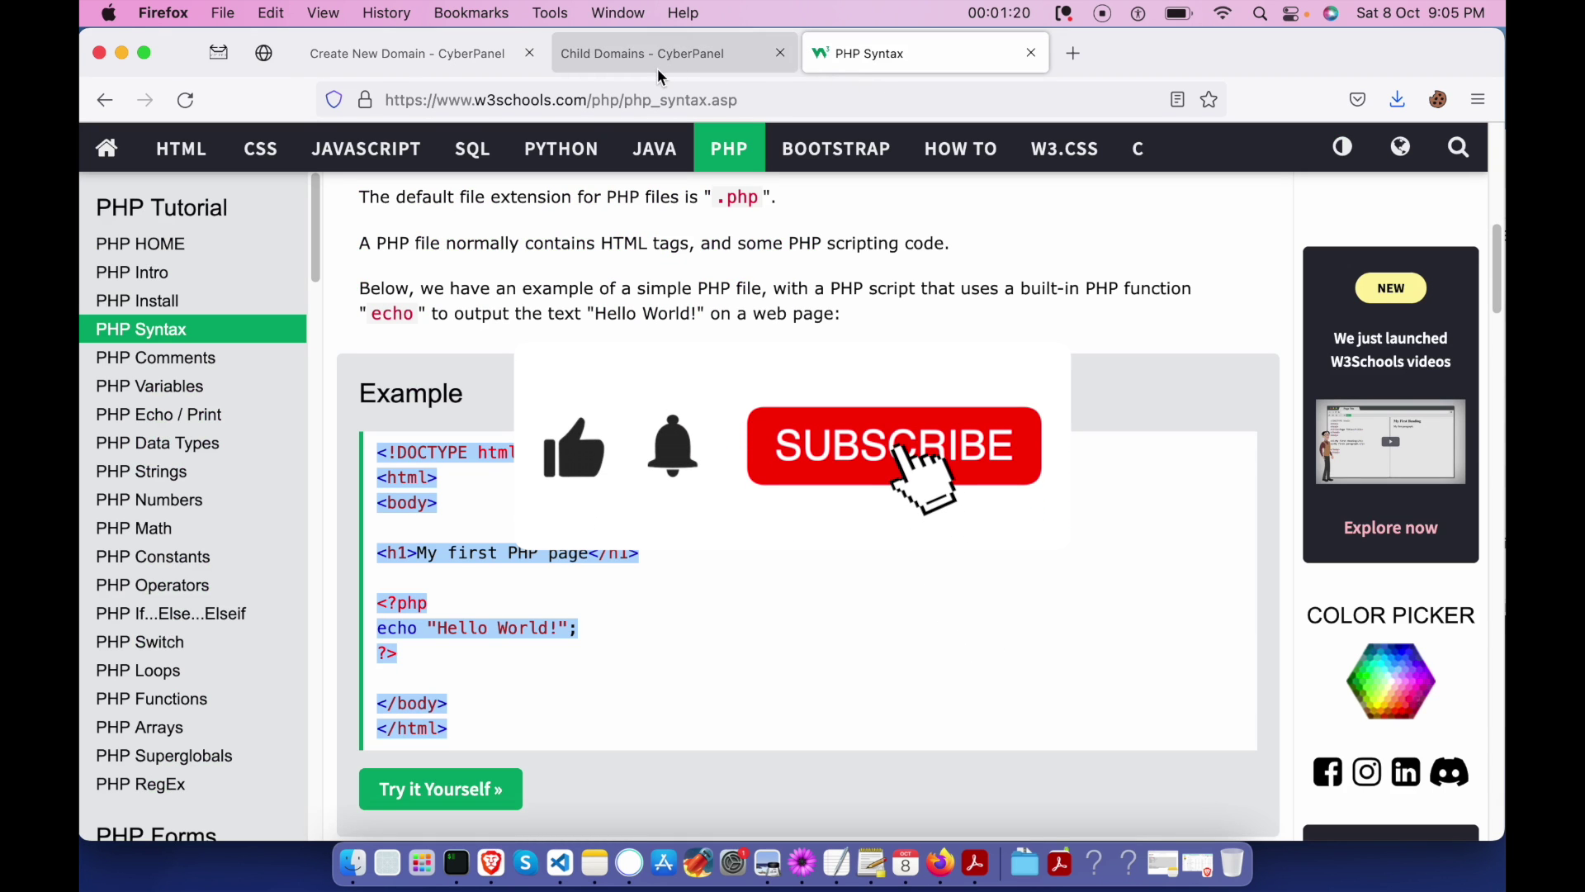
click(410, 59)
scroll(941, 630, down, 5)
scroll(943, 620, up, 5)
click(746, 761)
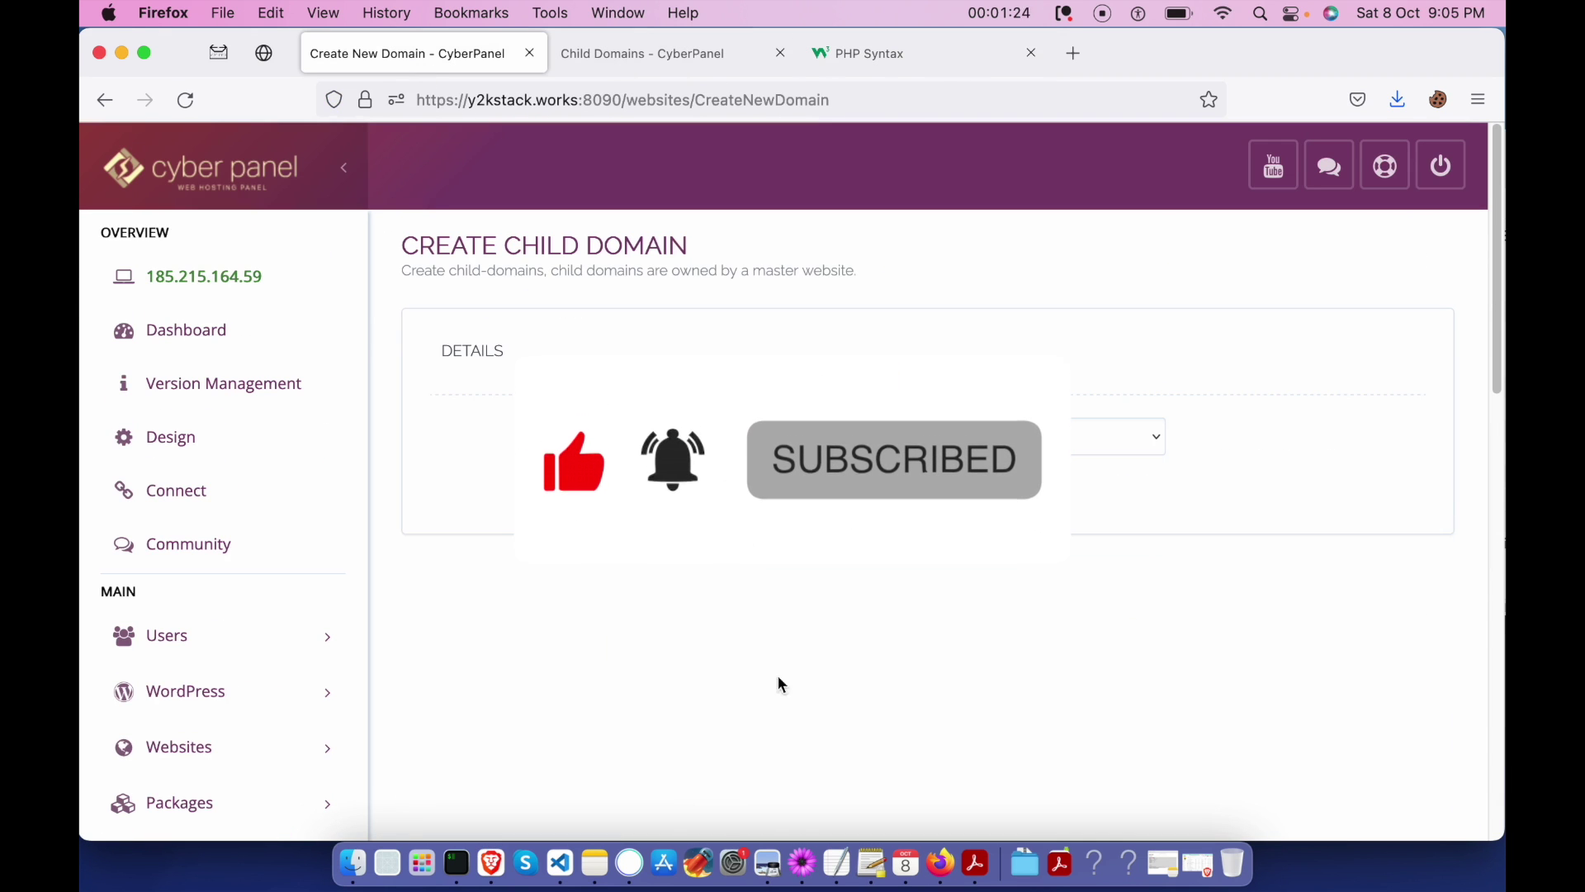
scroll(258, 642, down, 7)
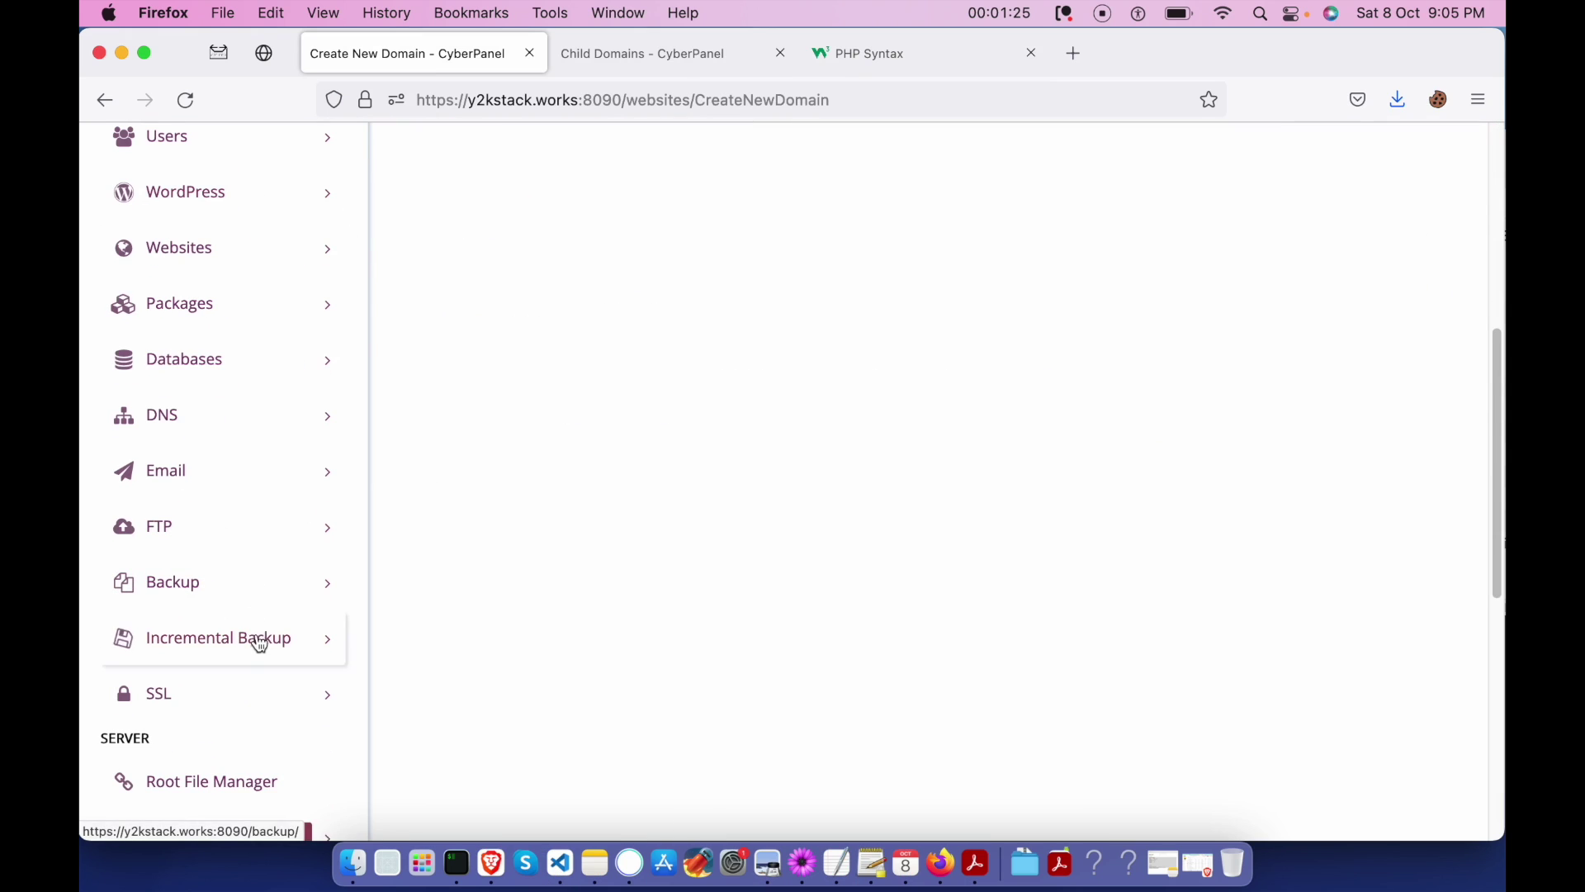
click(213, 252)
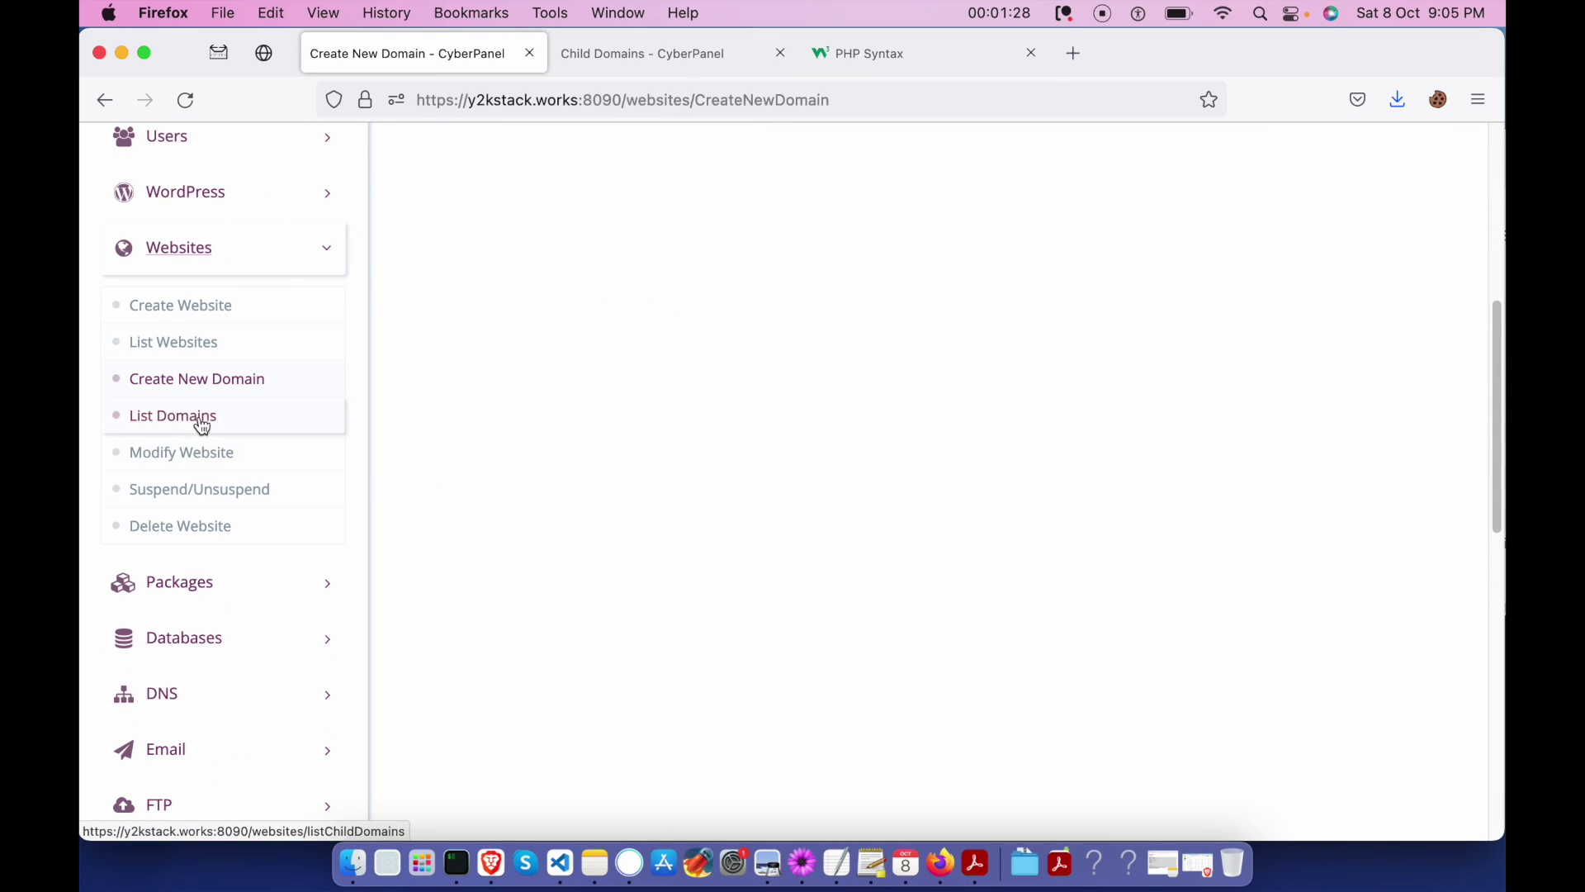
click(201, 420)
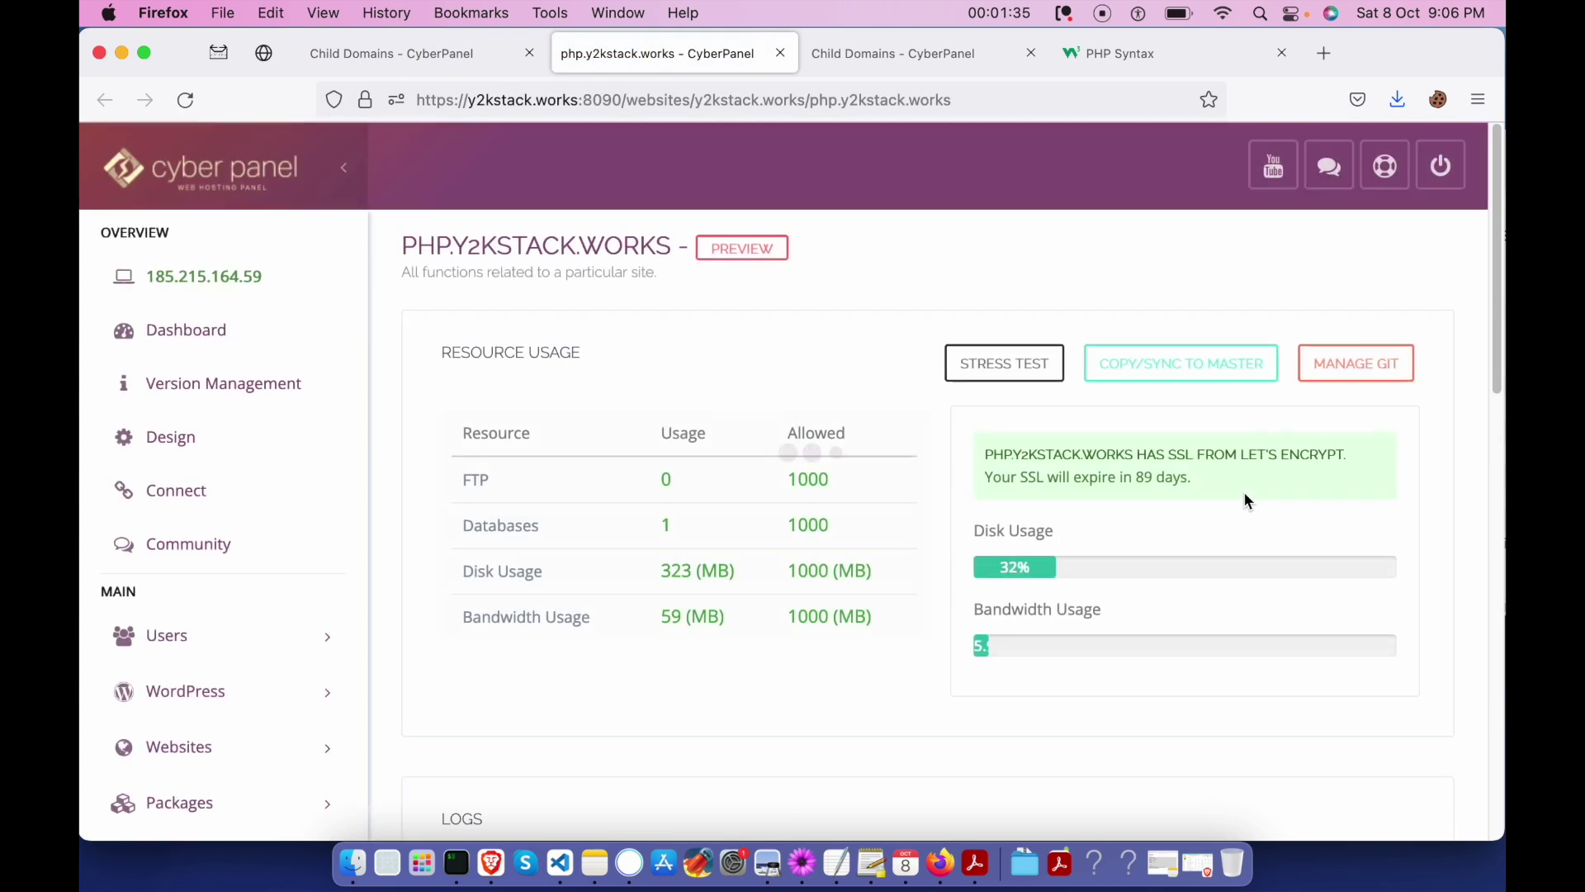
scroll(1245, 495, down, 10)
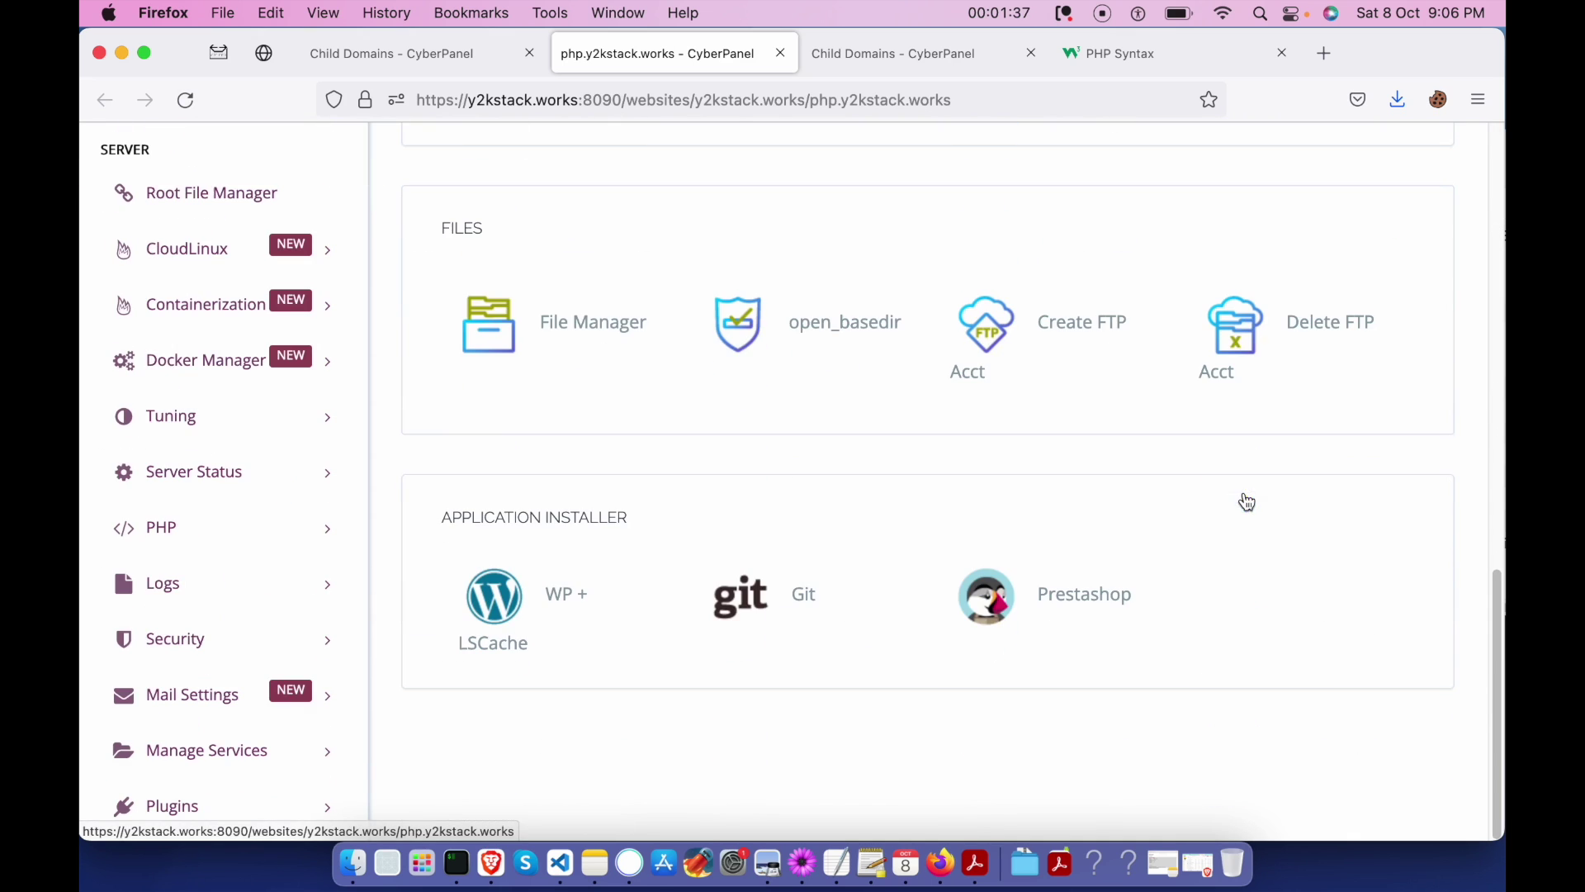
In the File Manager's php folder, delete the uploaded zip archive.
click(586, 323)
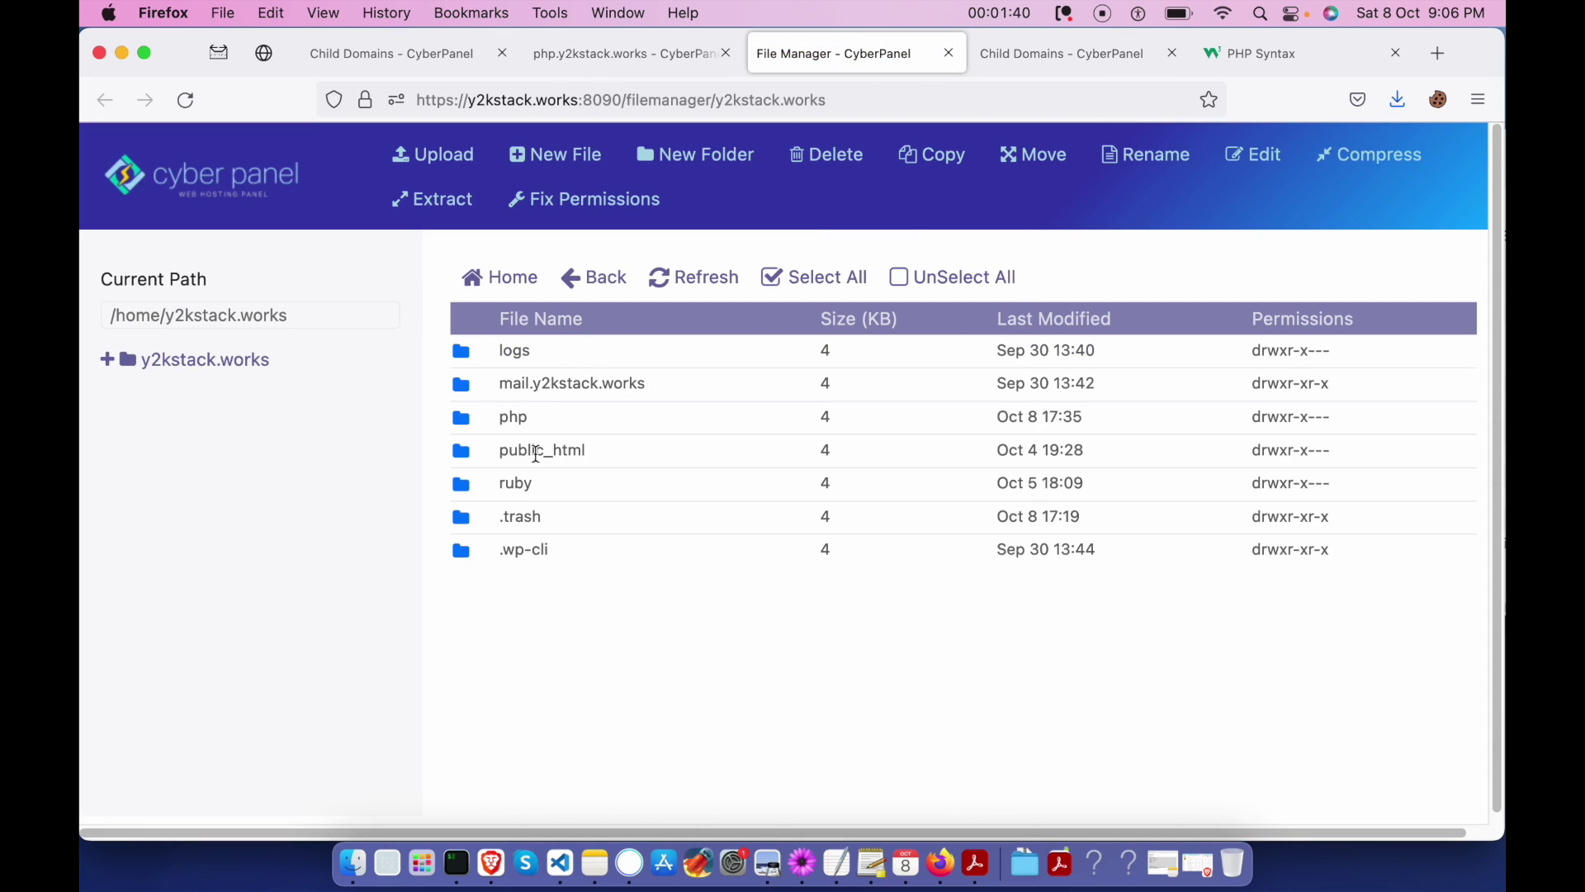
double_click(538, 418)
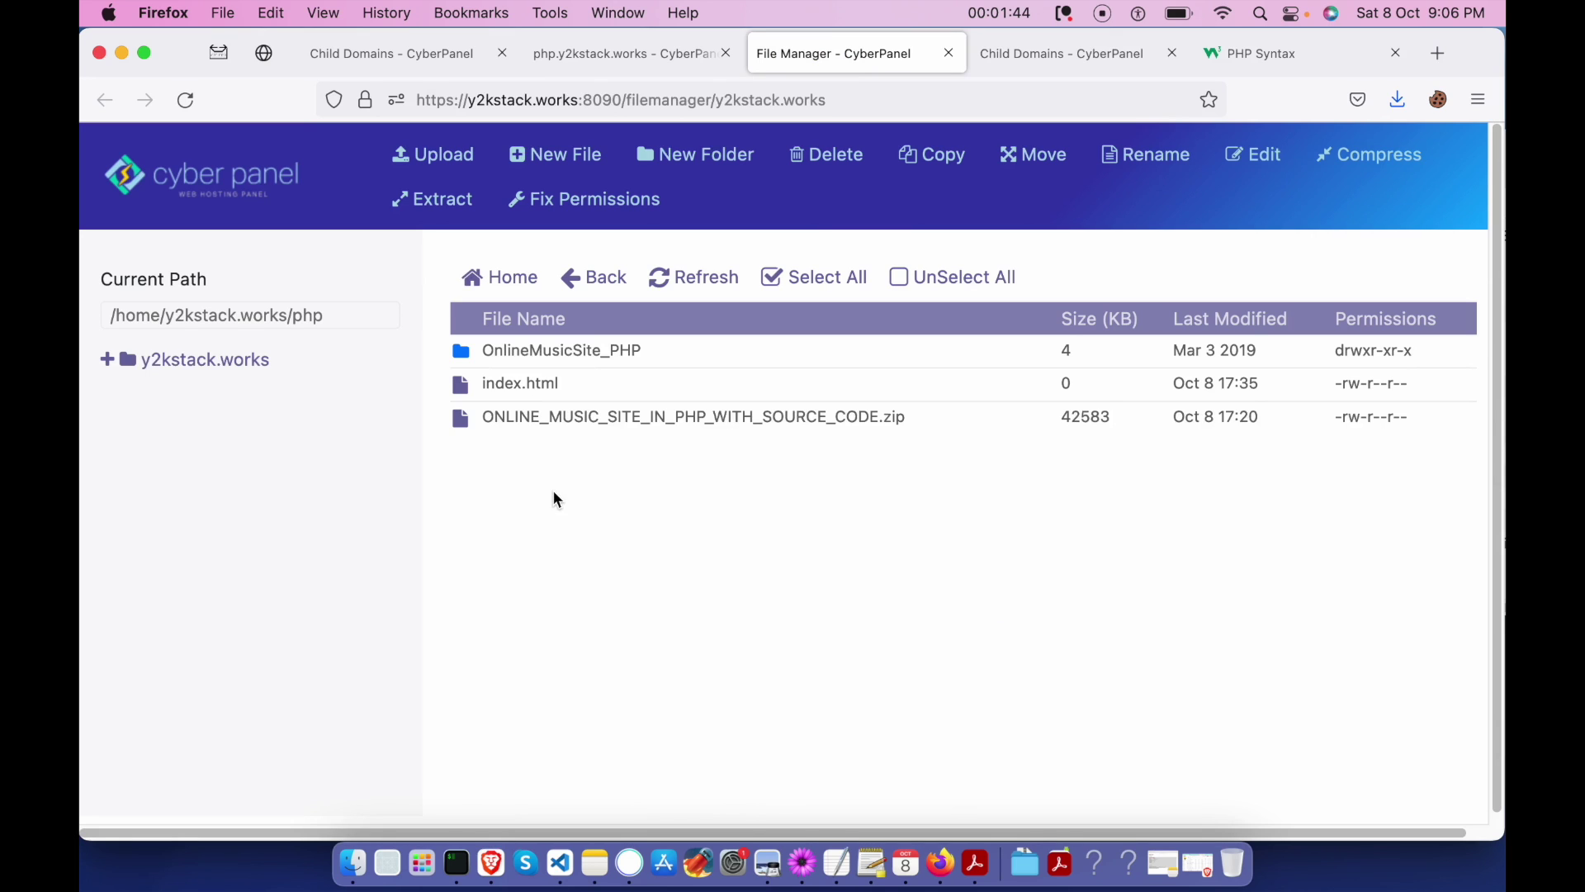
drag(553, 488, 462, 357)
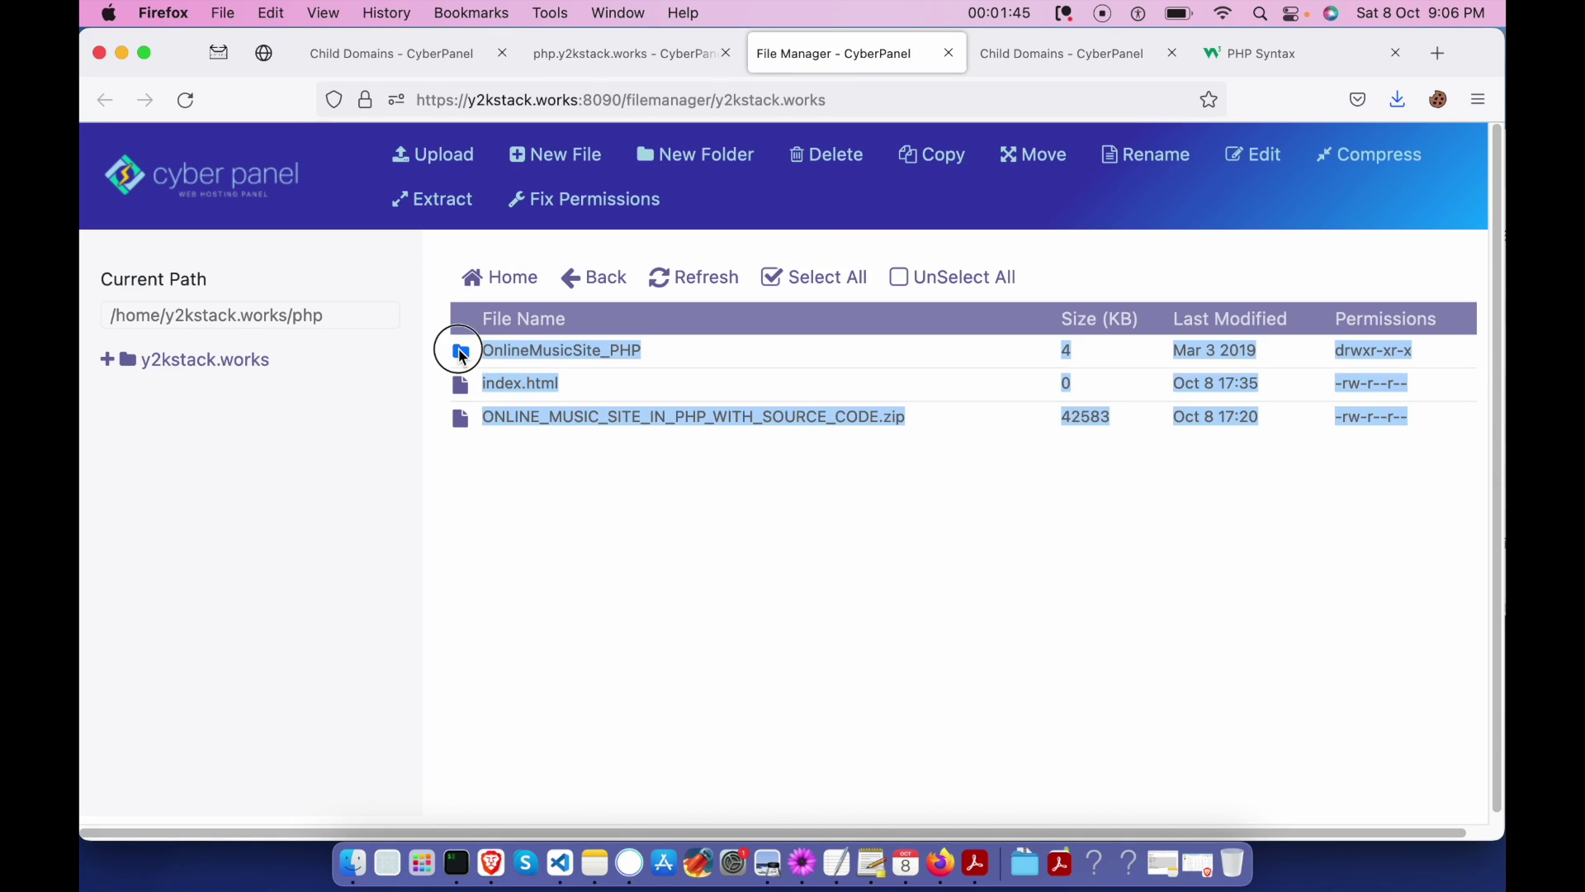
click(575, 413)
click(835, 160)
click(1063, 430)
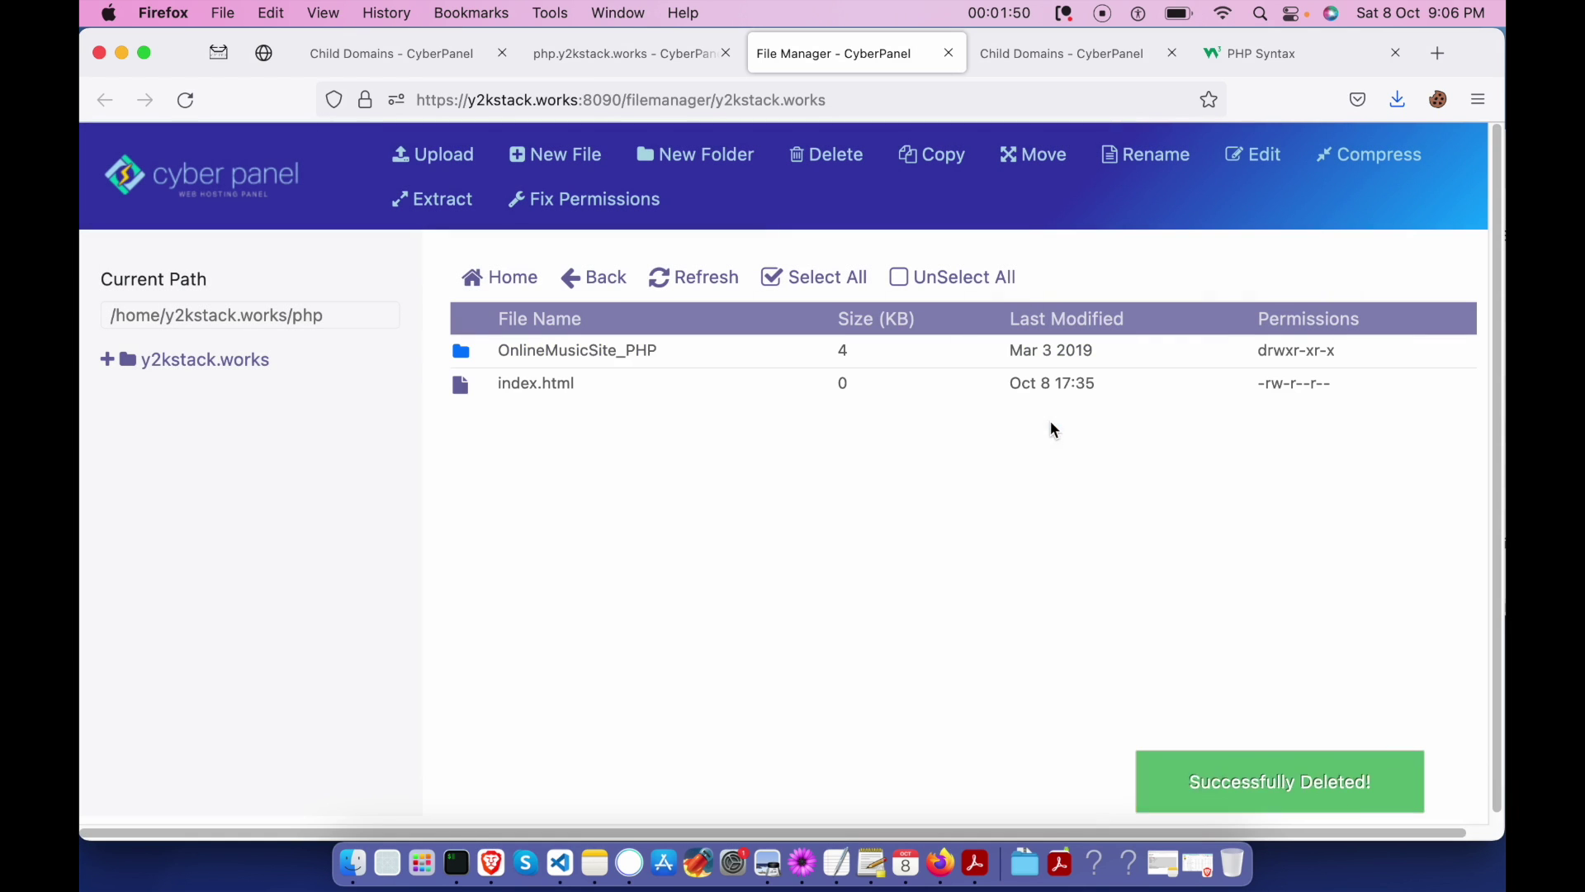
Delete the OnlineMusicSite_PHP folder, leaving only index.html selected.
click(591, 351)
click(828, 191)
click(1077, 425)
click(566, 351)
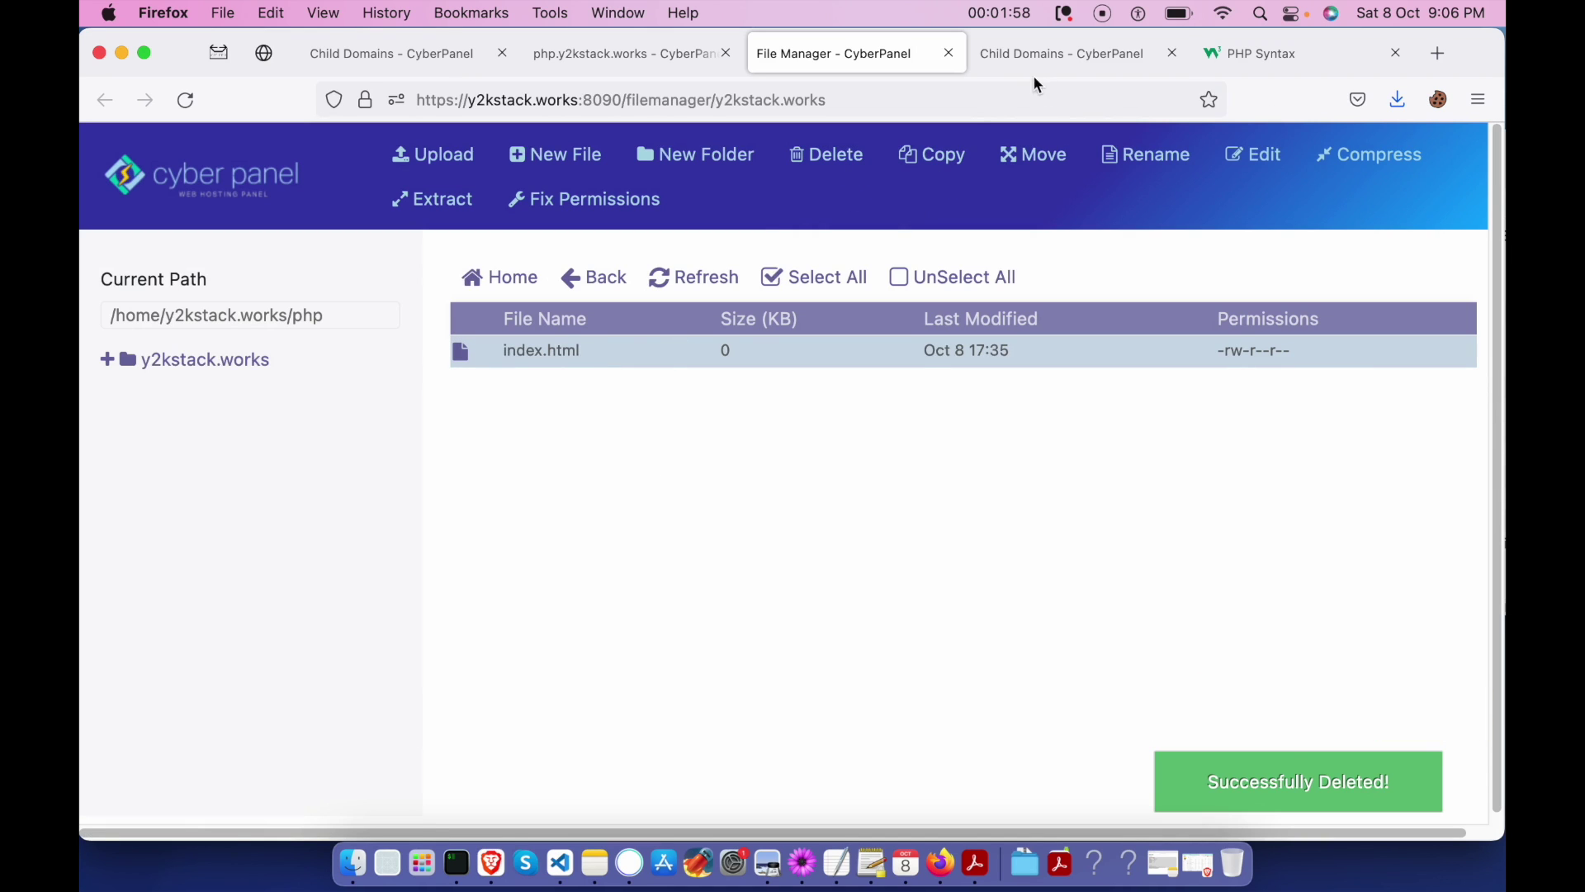
Load php.y2kstack.works in a new browser tab.
click(1446, 57)
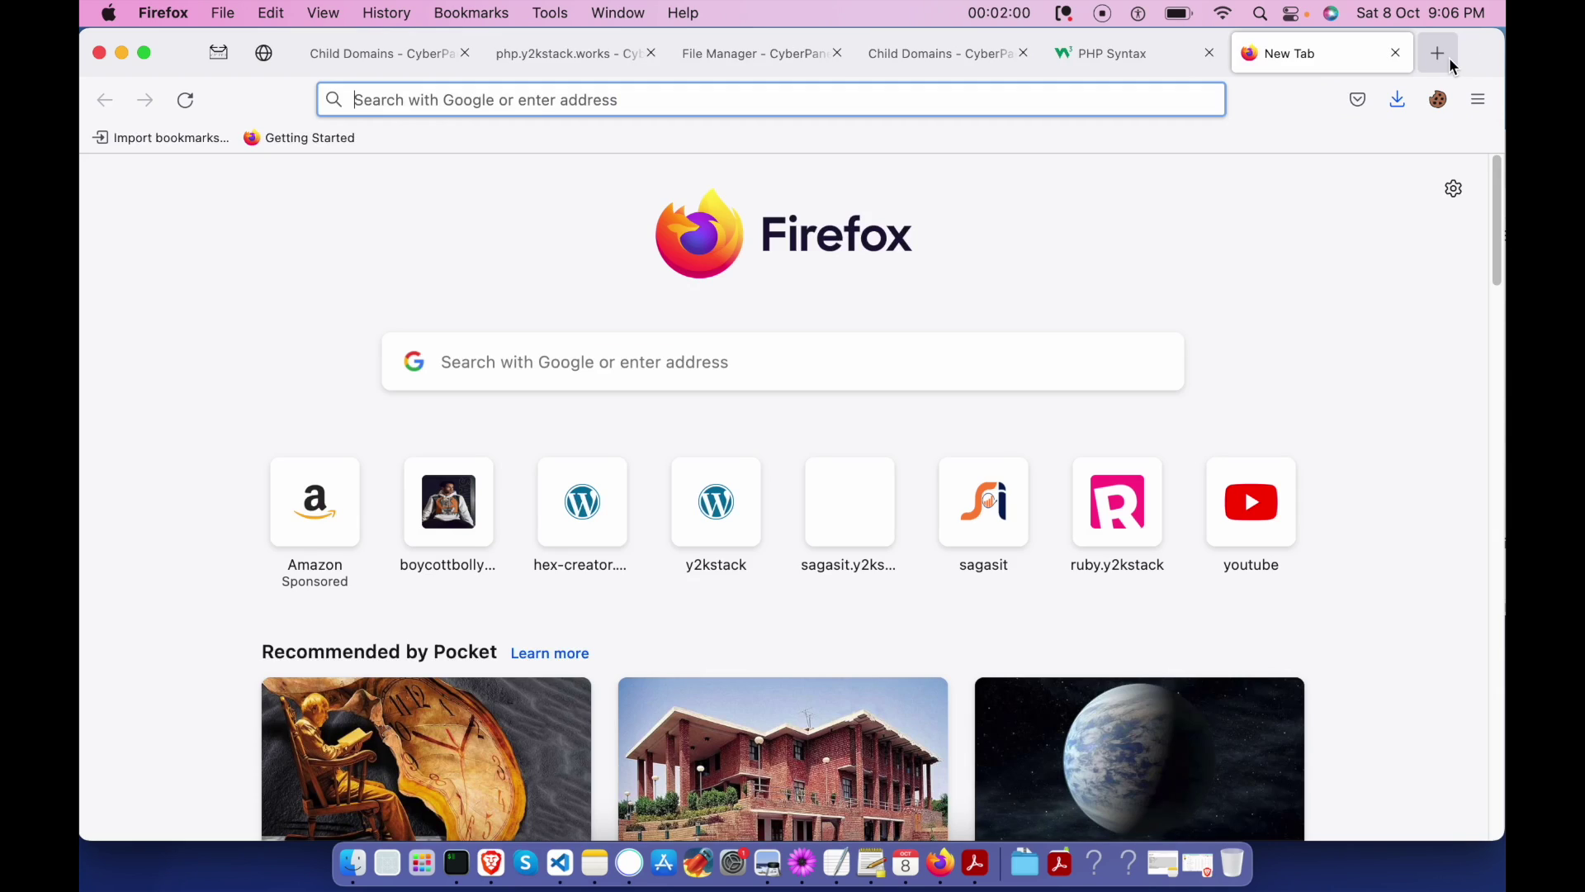
text(php.y2kstack.works)
key(Return)
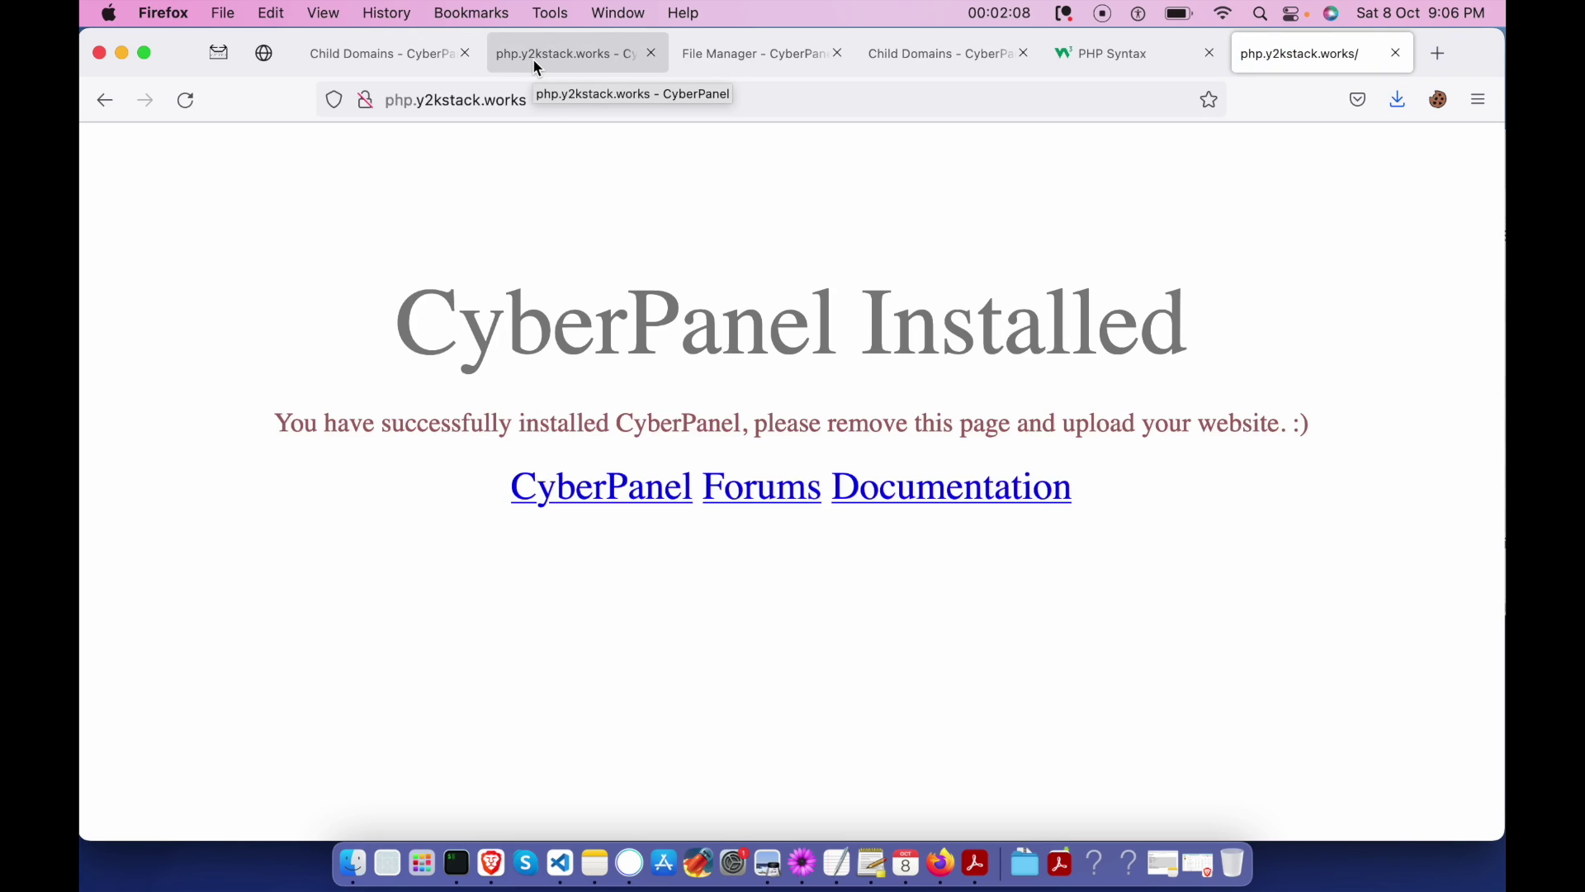
Select the Hello World example code from <!DOCTYPE html> to </body> on the PHP Syntax page.
click(1098, 57)
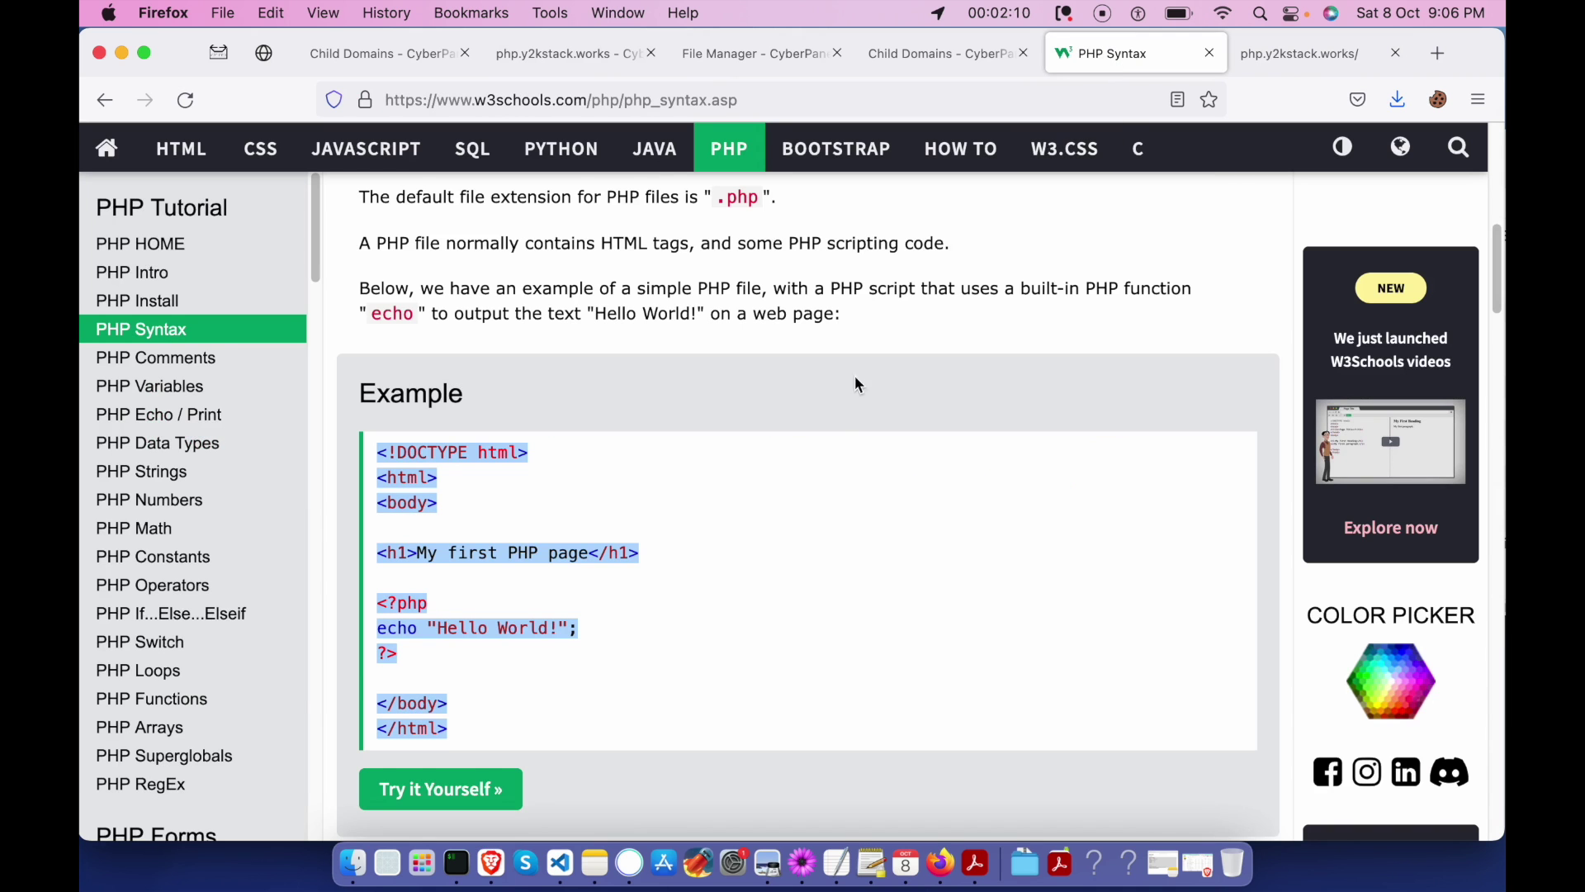
scroll(828, 446, down, 2)
click(453, 553)
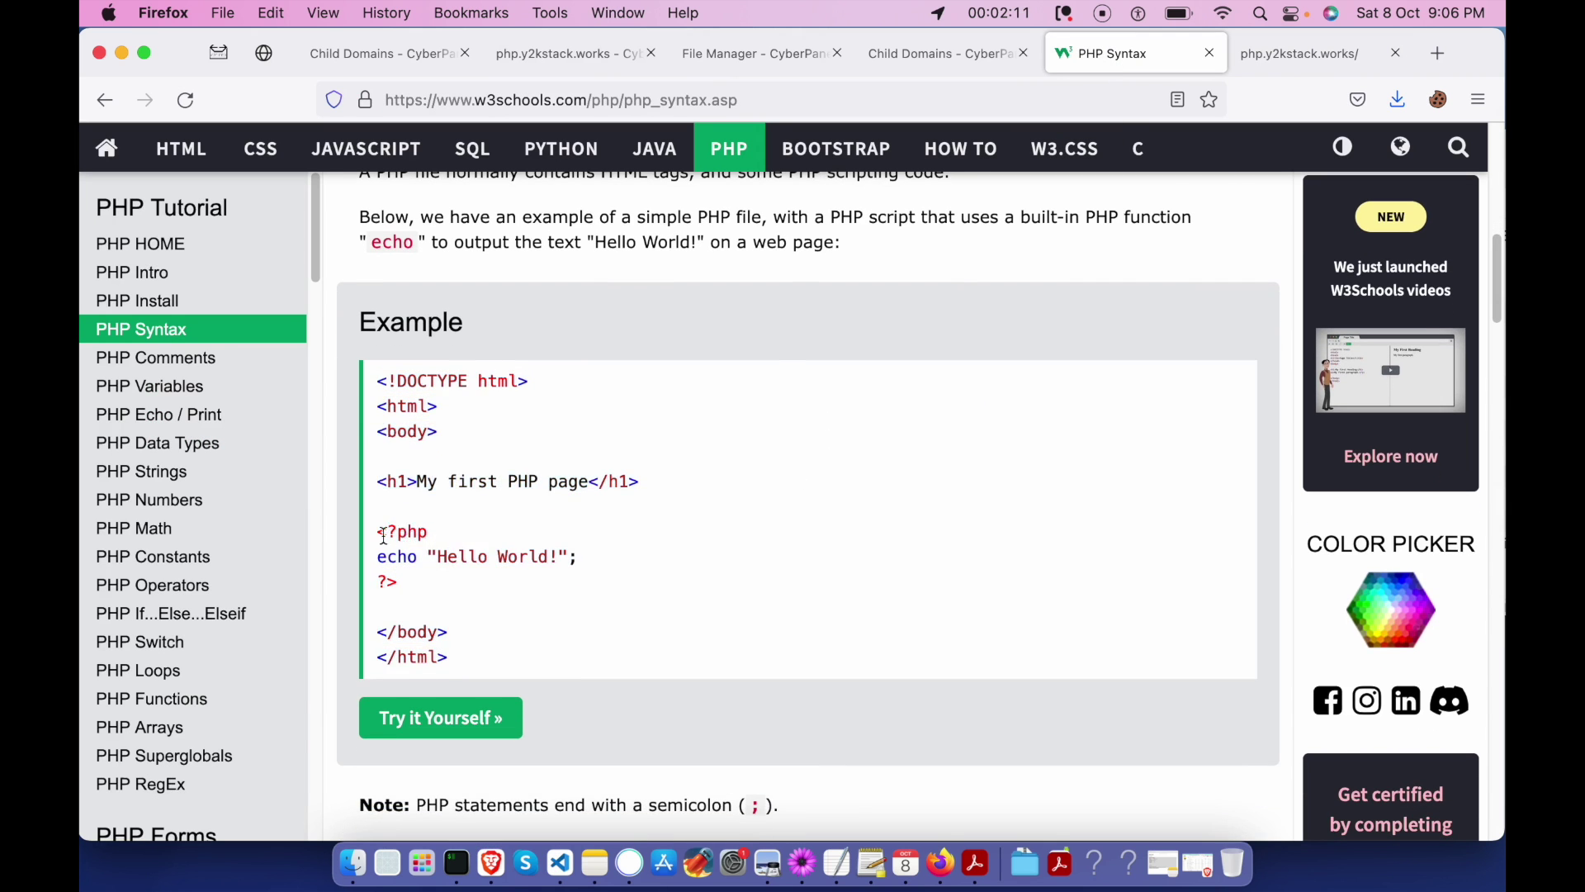
drag(380, 536, 399, 583)
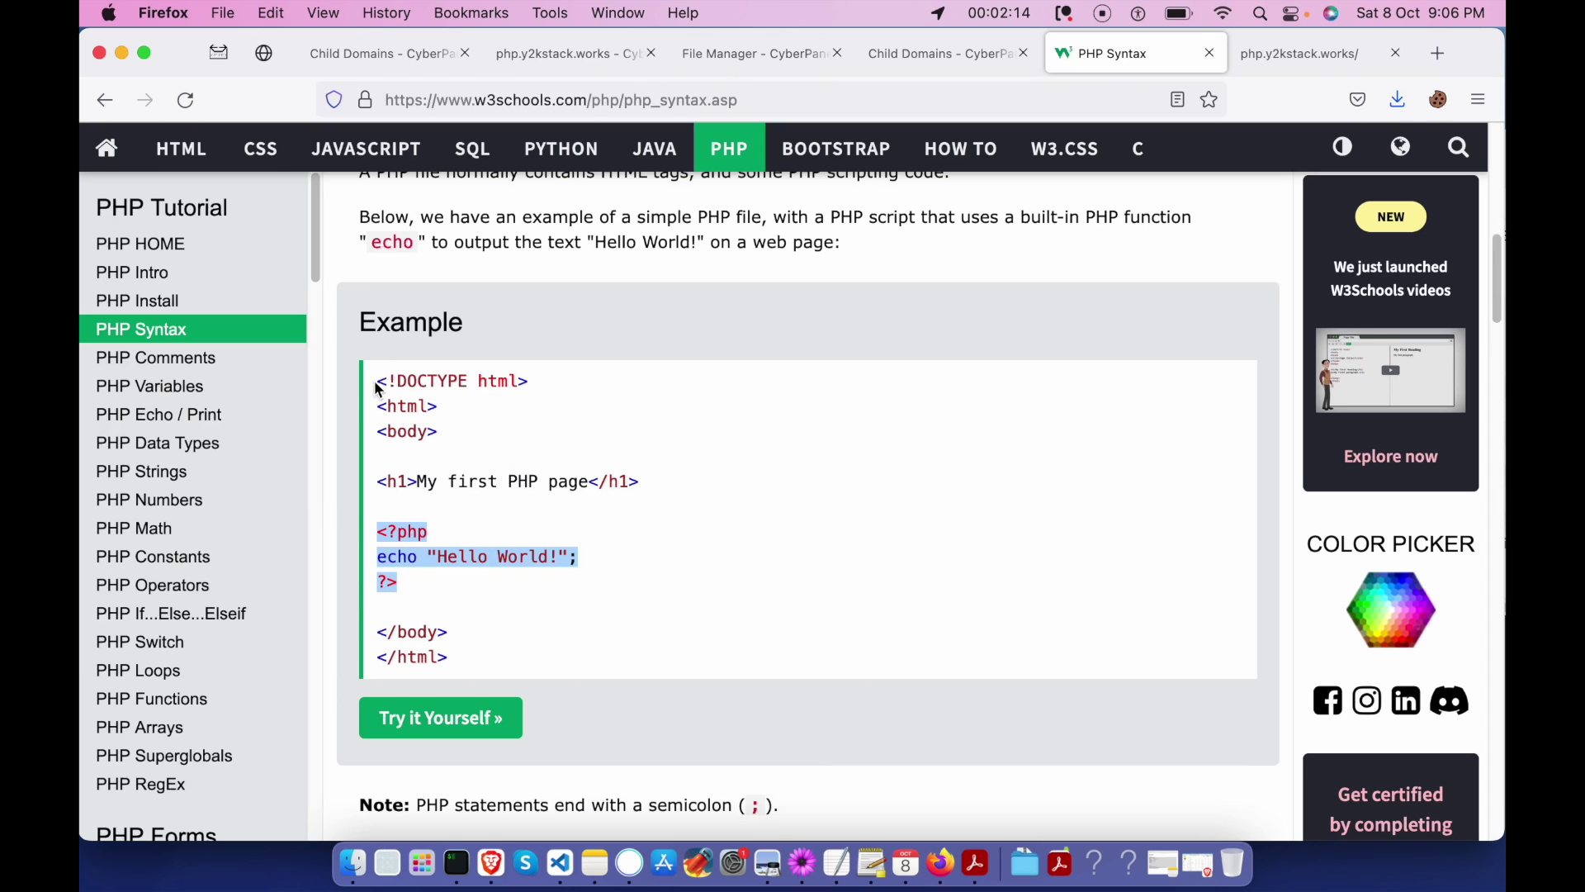
drag(379, 381, 466, 657)
key(super+c)
Replace index.html's code with the pasted PHP Hello World page and save it.
click(730, 56)
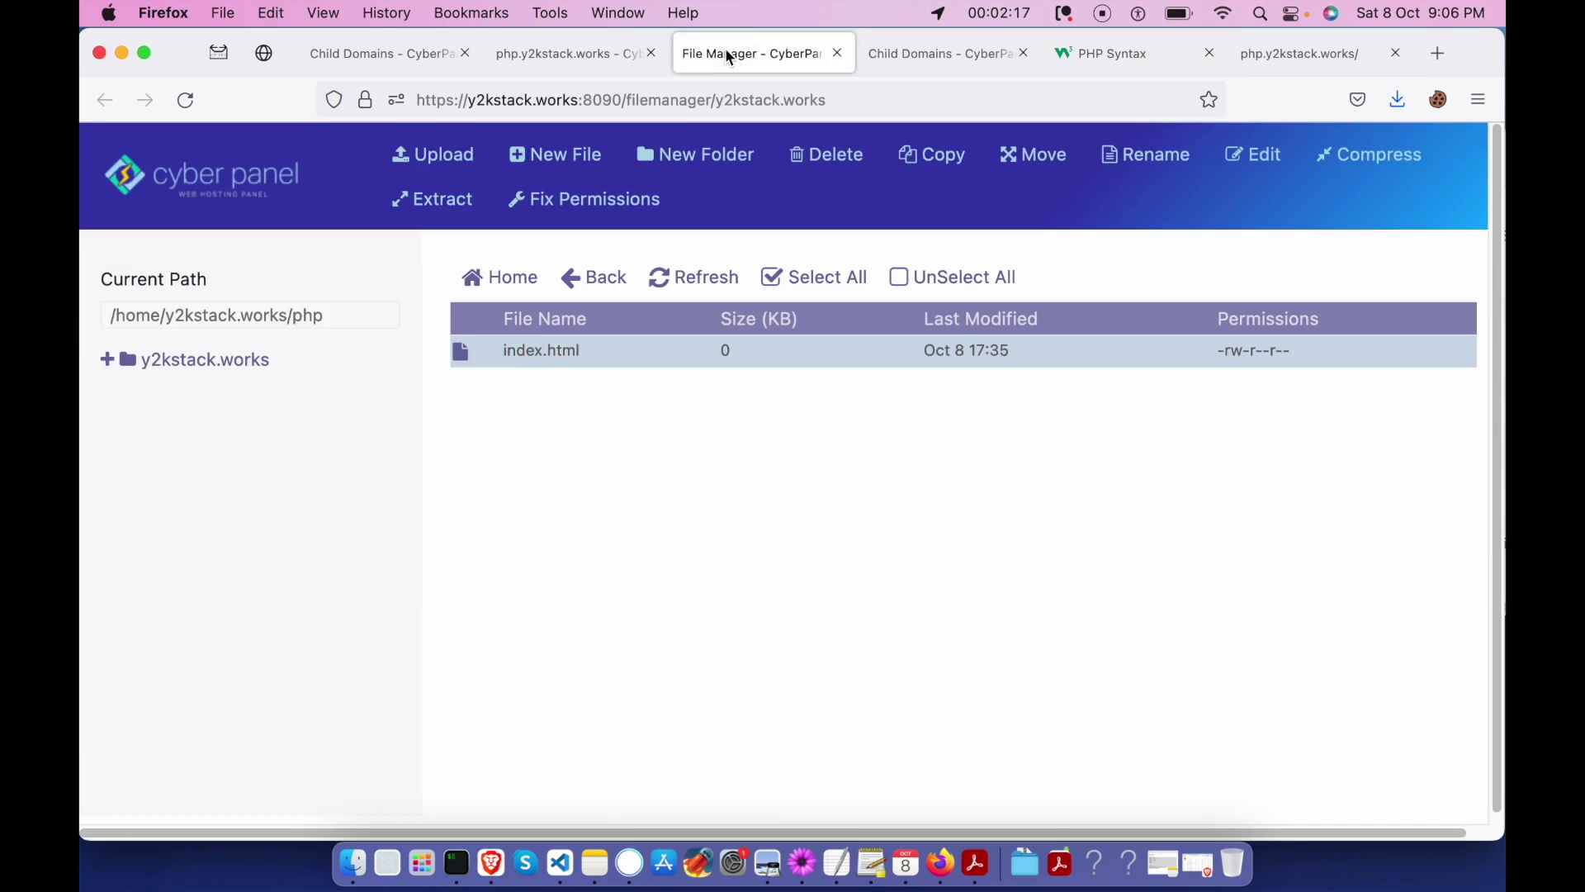
click(553, 355)
click(554, 355)
click(1239, 169)
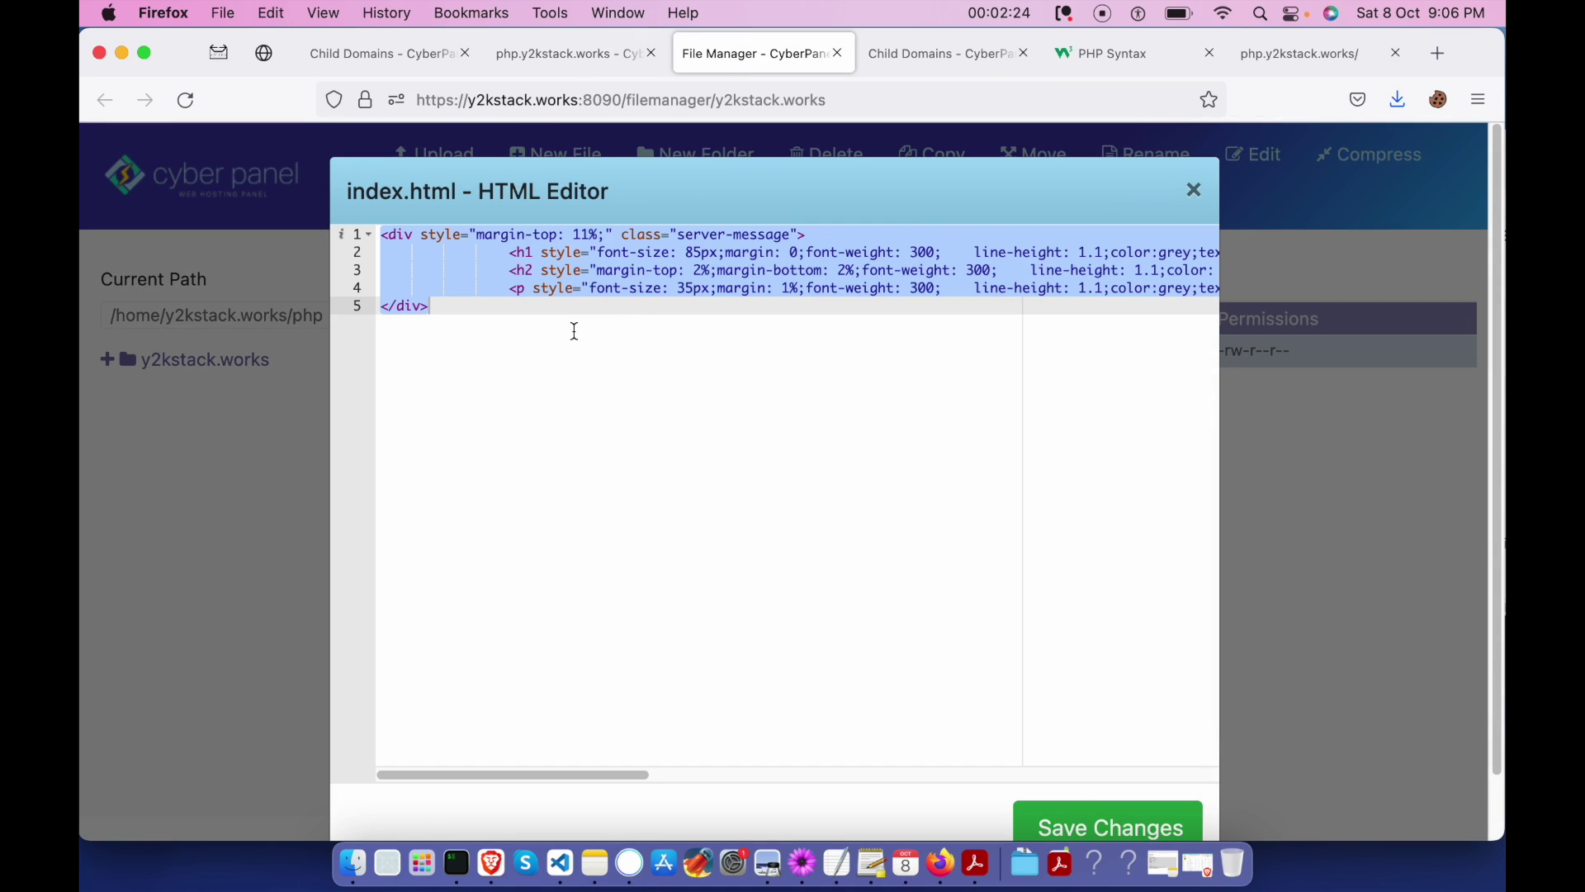
drag(538, 330, 327, 198)
key(super+v)
scroll(770, 451, down, 2)
click(1092, 780)
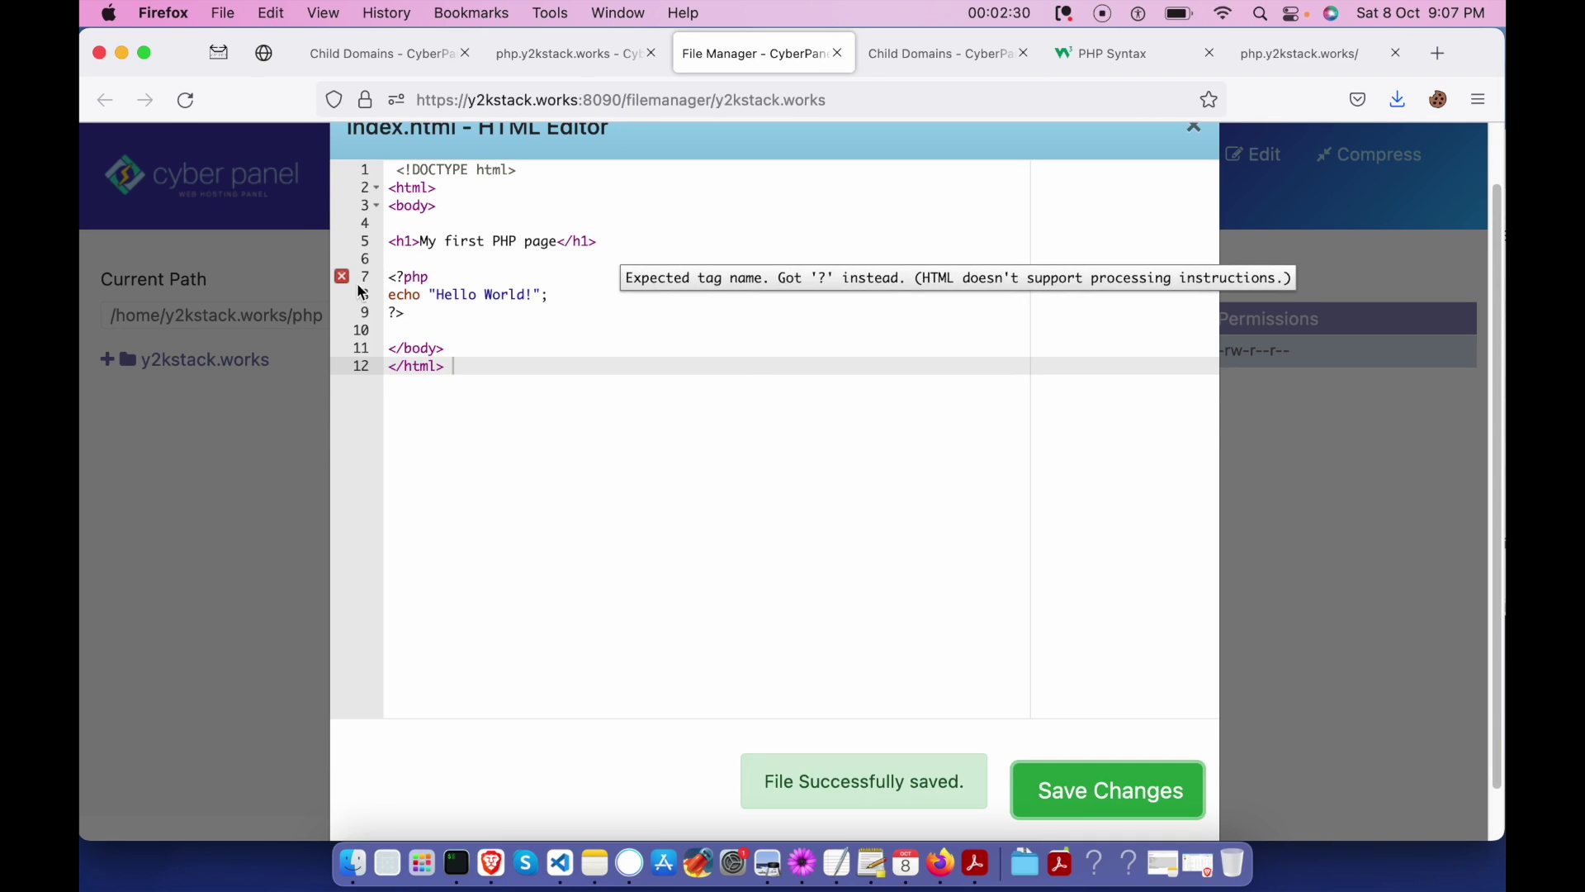
scroll(989, 197, up, 2)
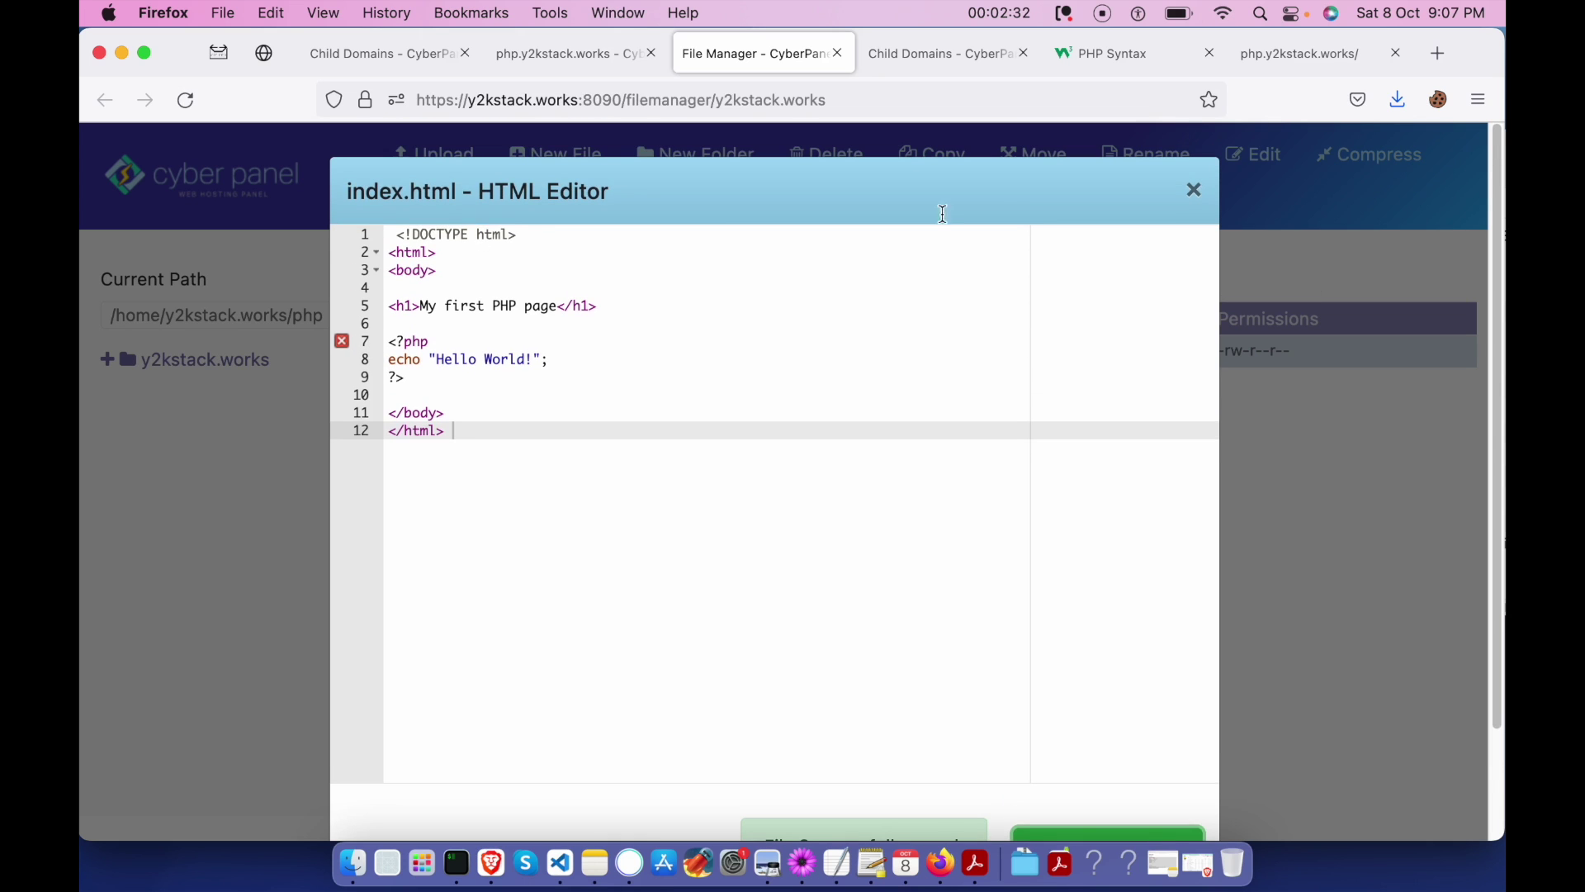
click(1193, 191)
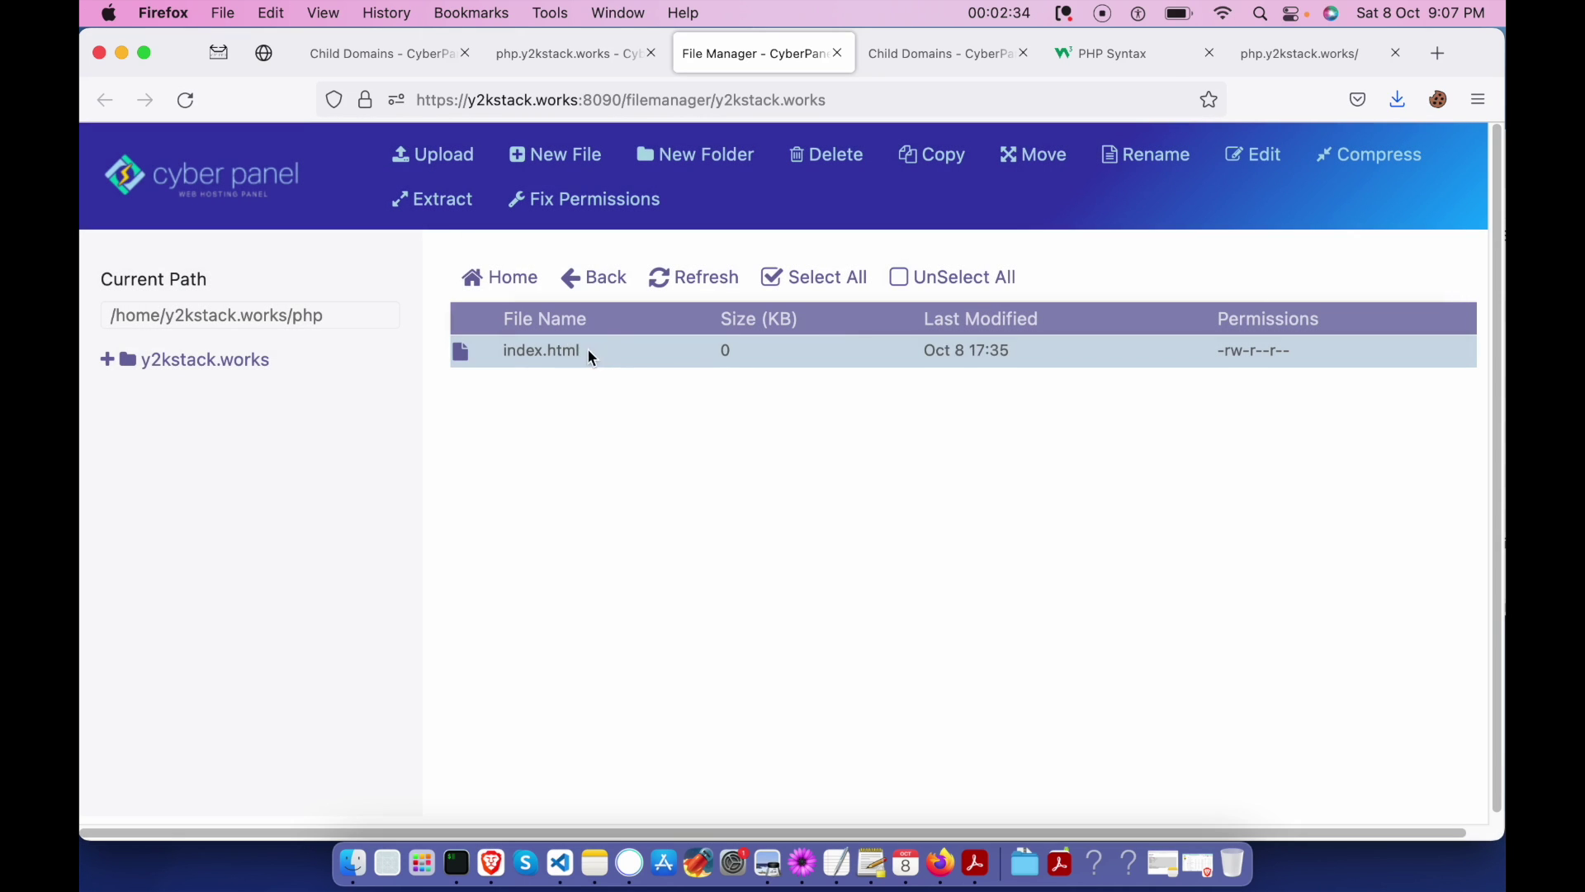
Rename index.html to index.php.
right_click(556, 355)
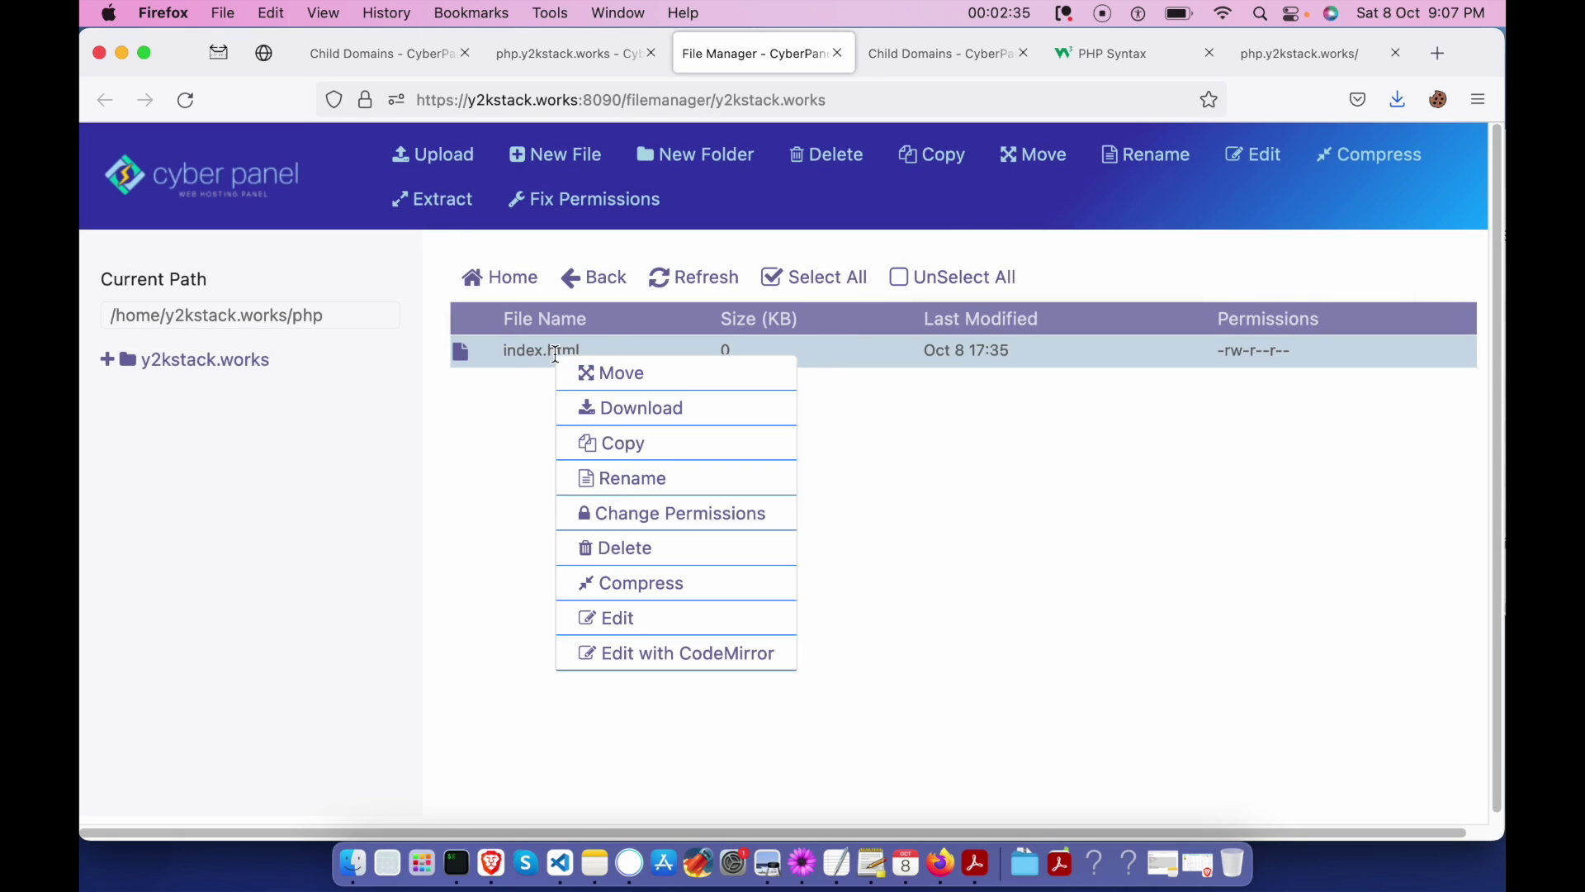
click(627, 476)
click(477, 281)
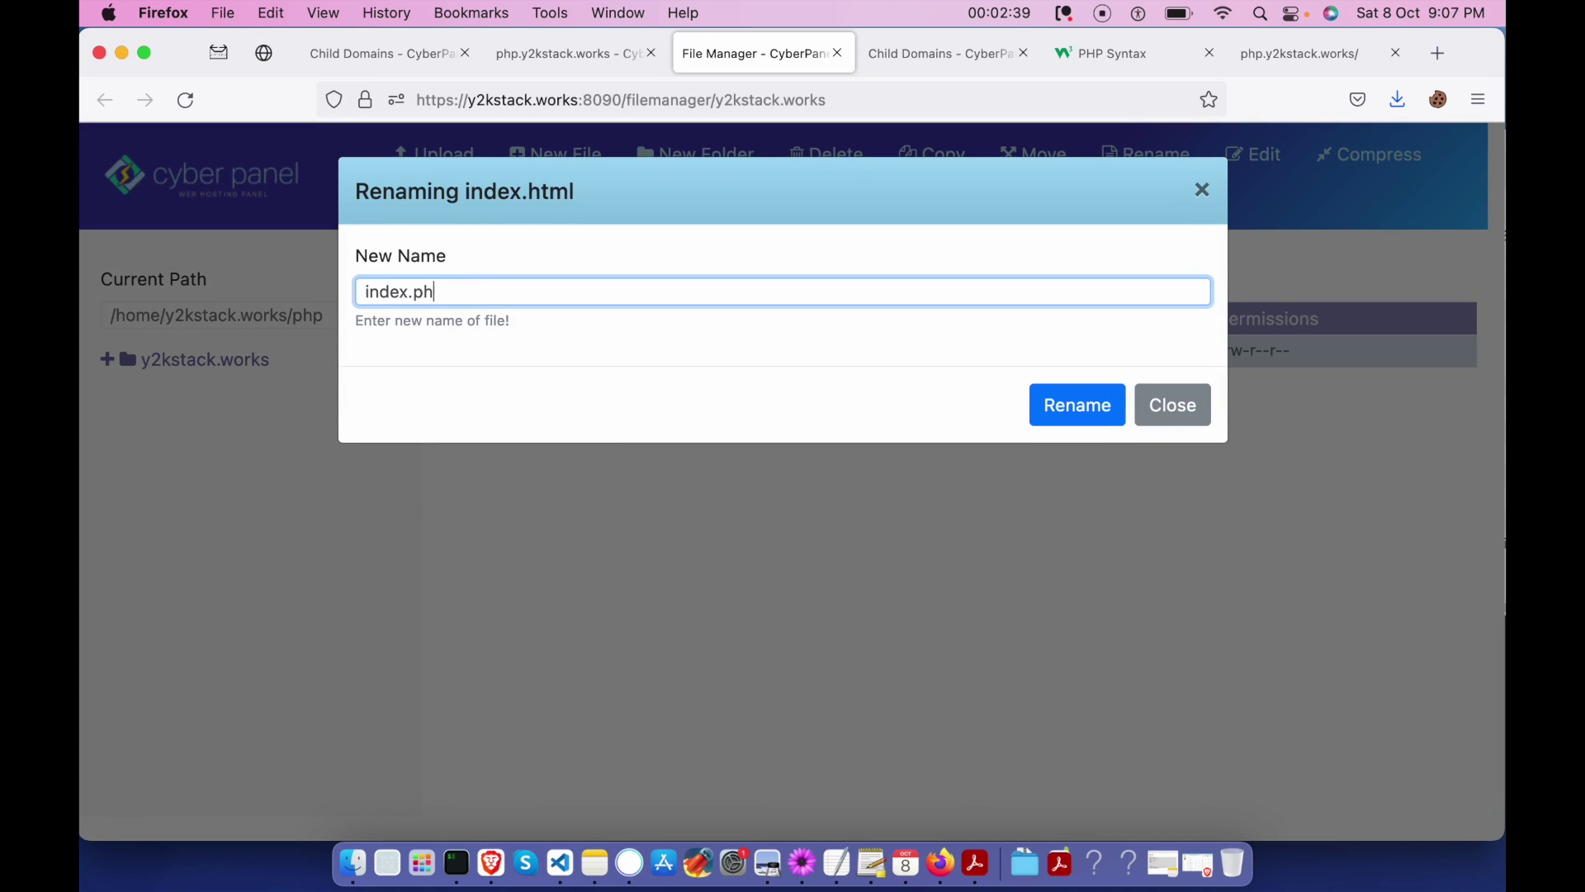
click(1048, 404)
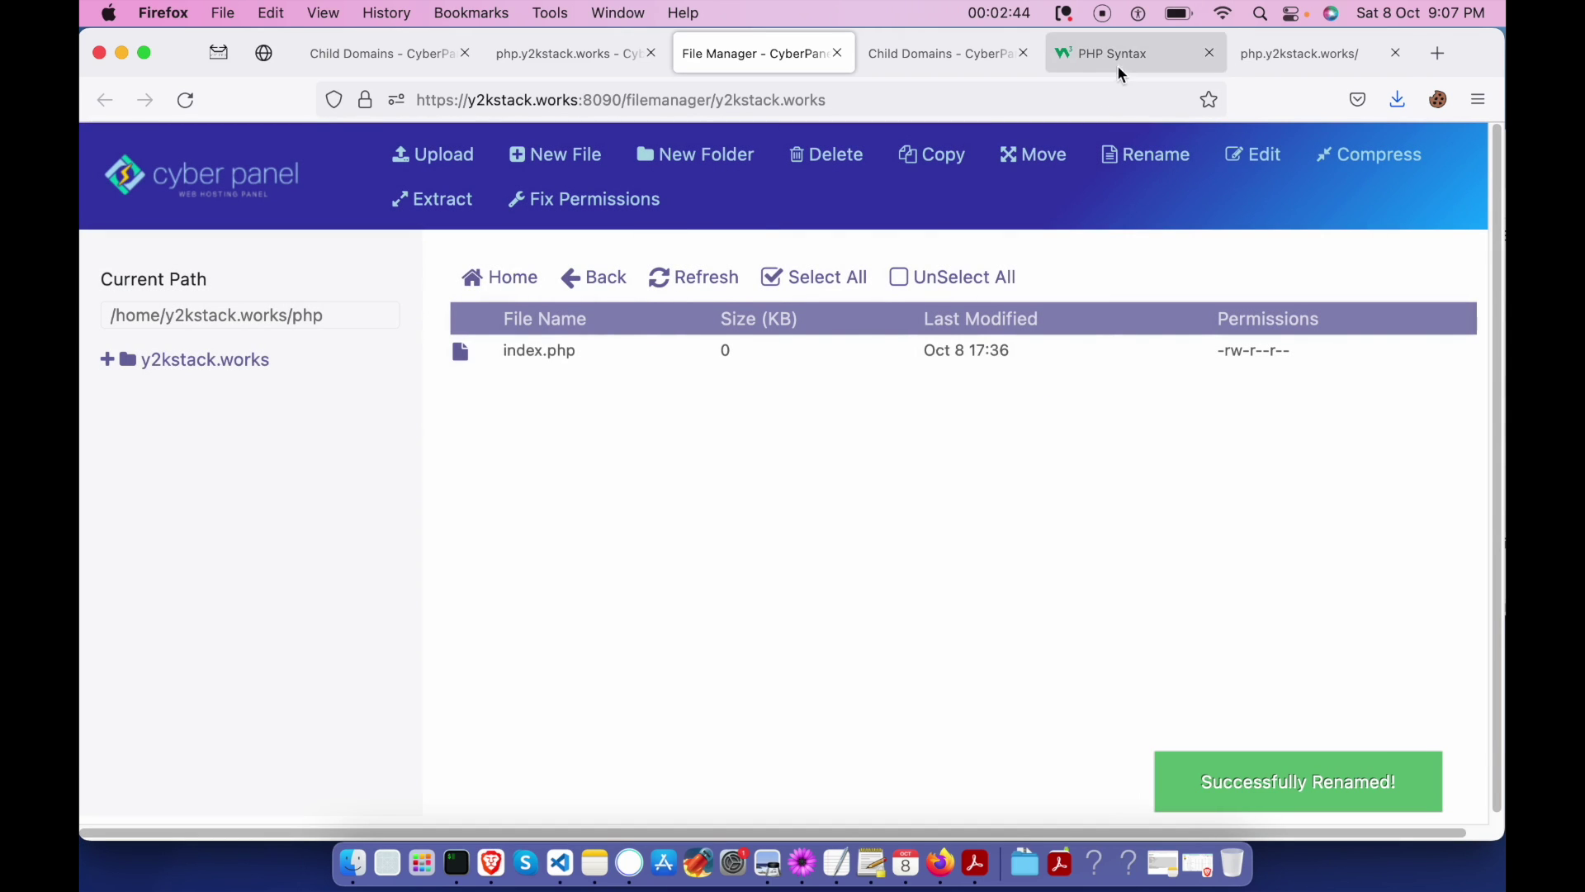
Reload php.y2kstack.works and verify it shows 'My first PHP page' with Hello World!
click(1288, 56)
key(super+r)
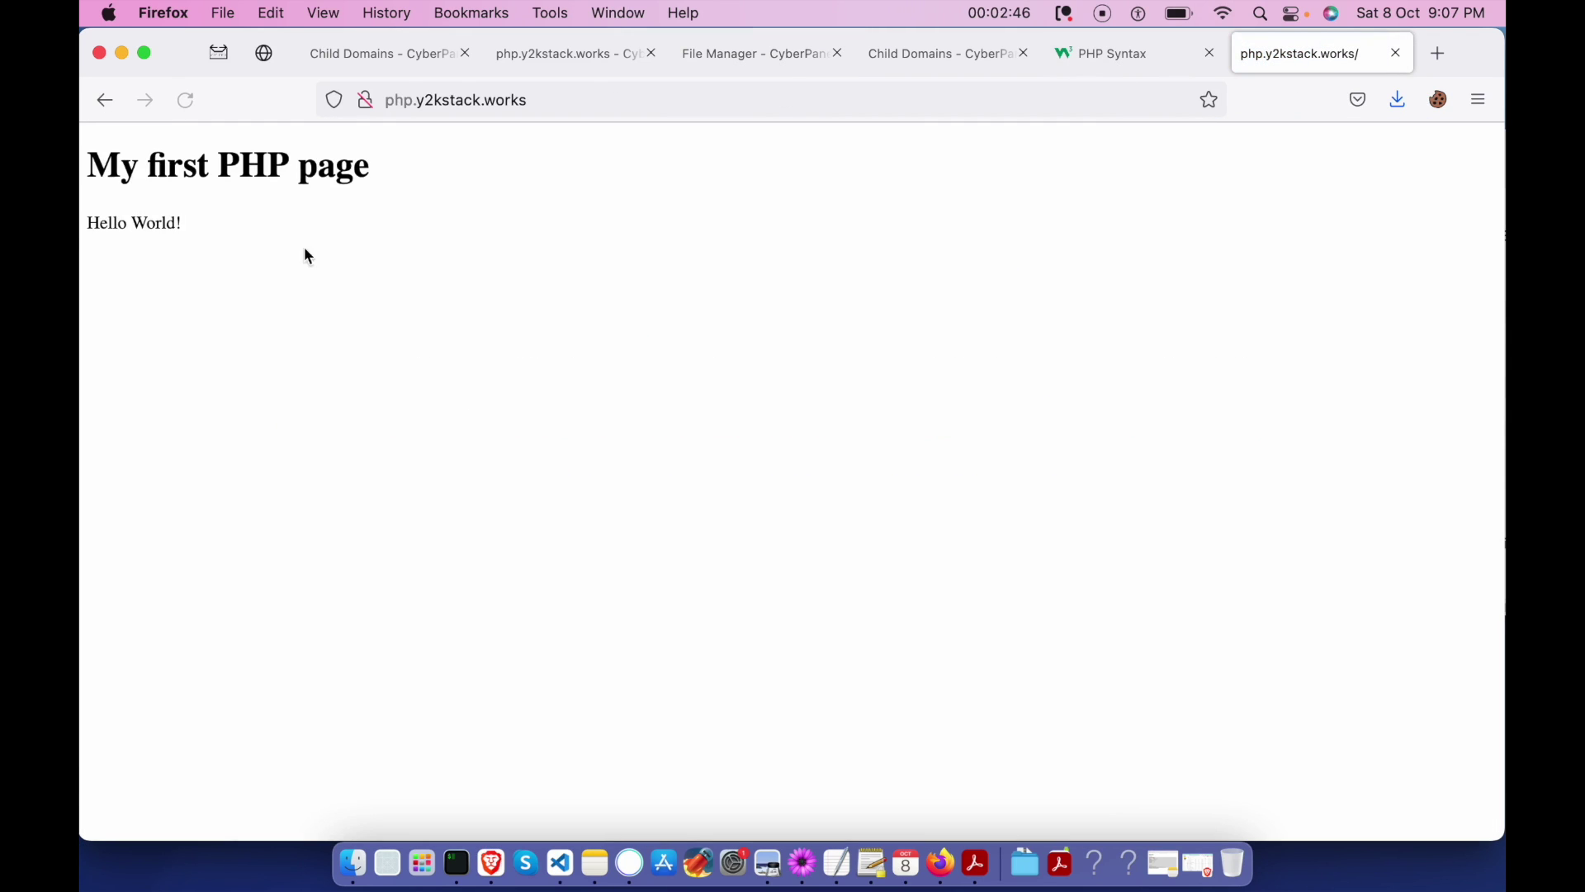
drag(183, 216, 85, 173)
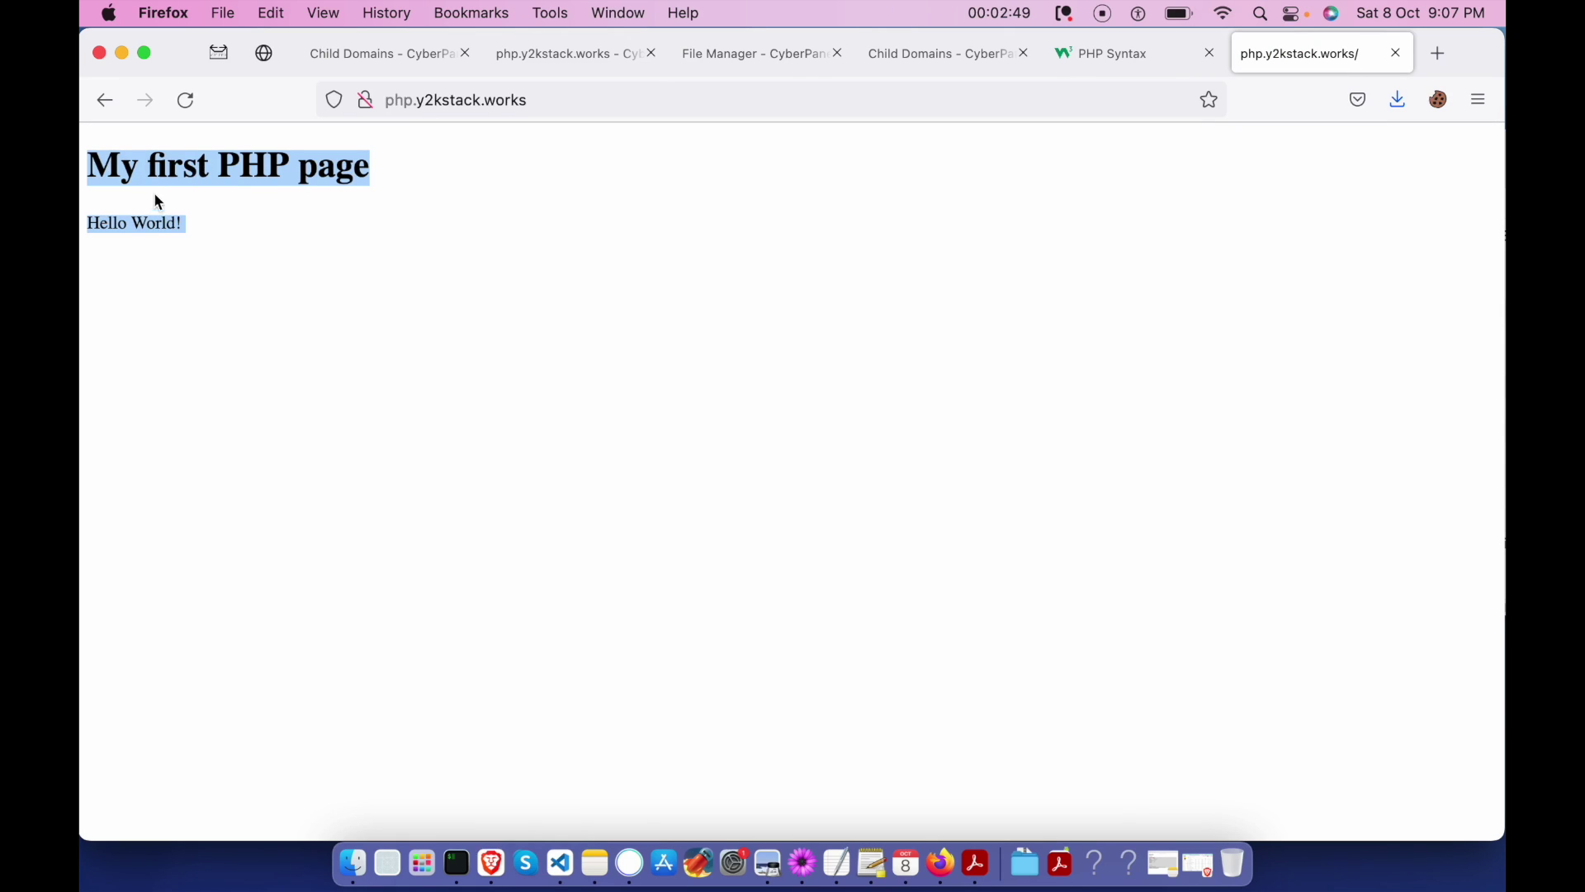
click(137, 216)
drag(84, 219, 195, 224)
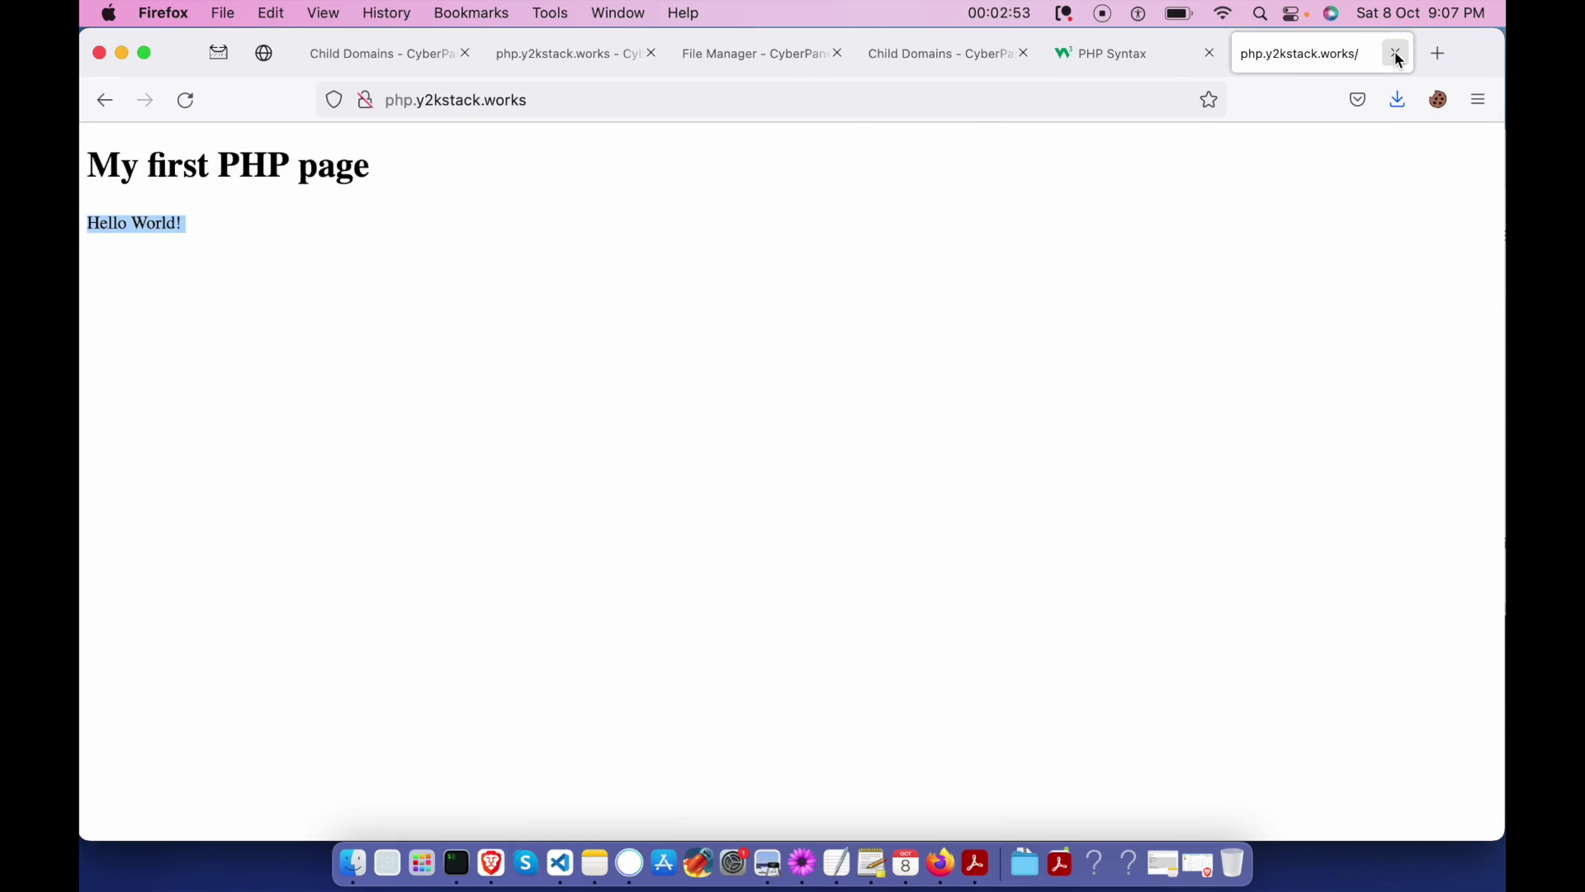
click(748, 52)
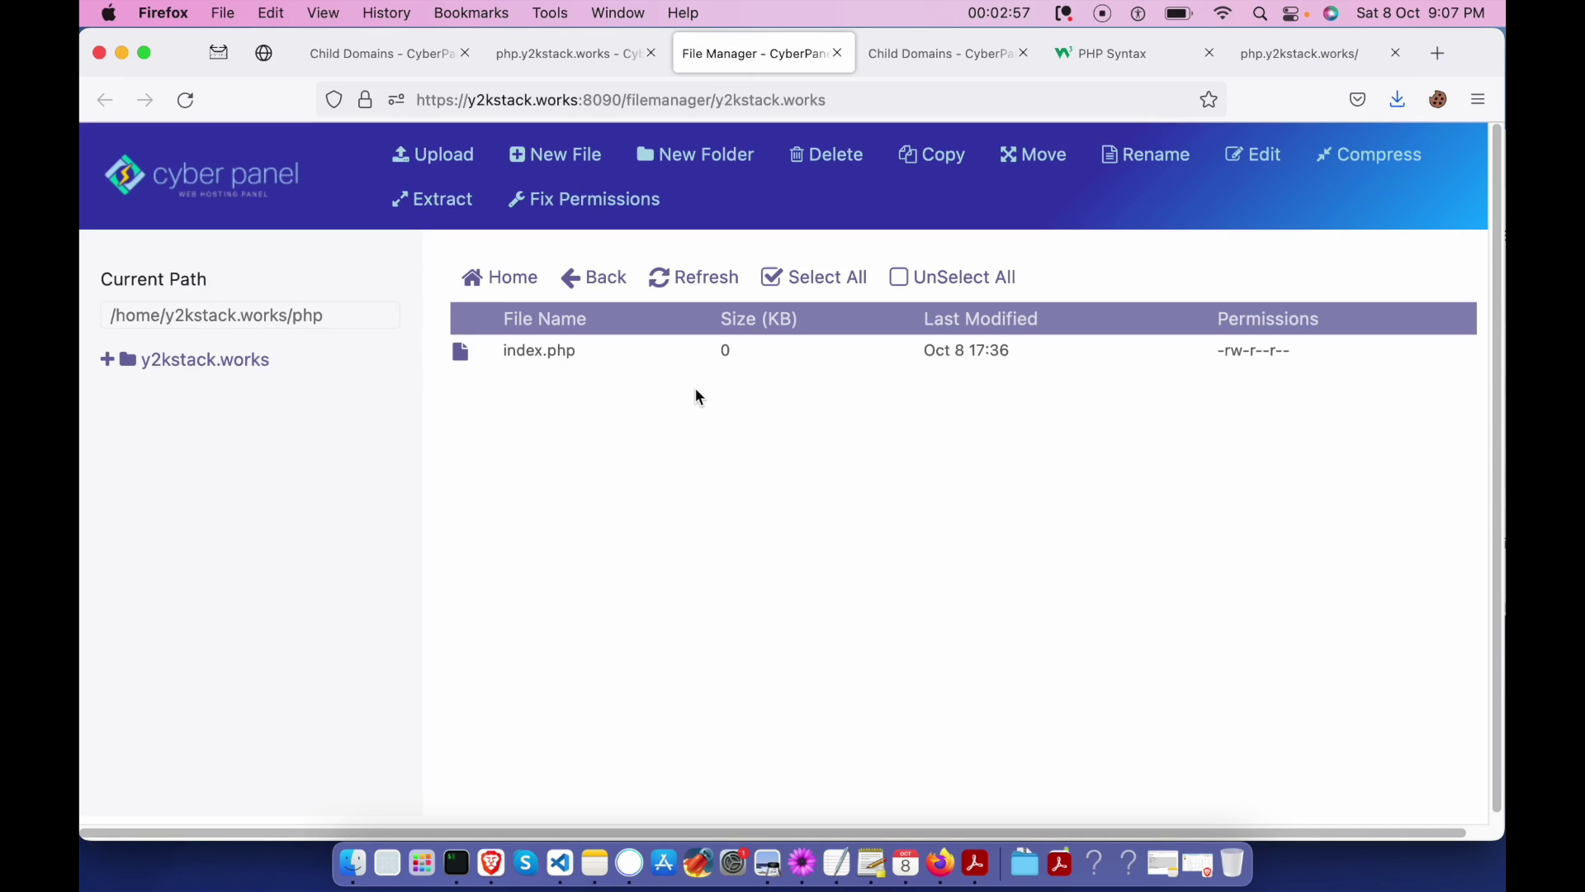
Permanently delete index.php from the php folder, skipping the trash.
click(524, 347)
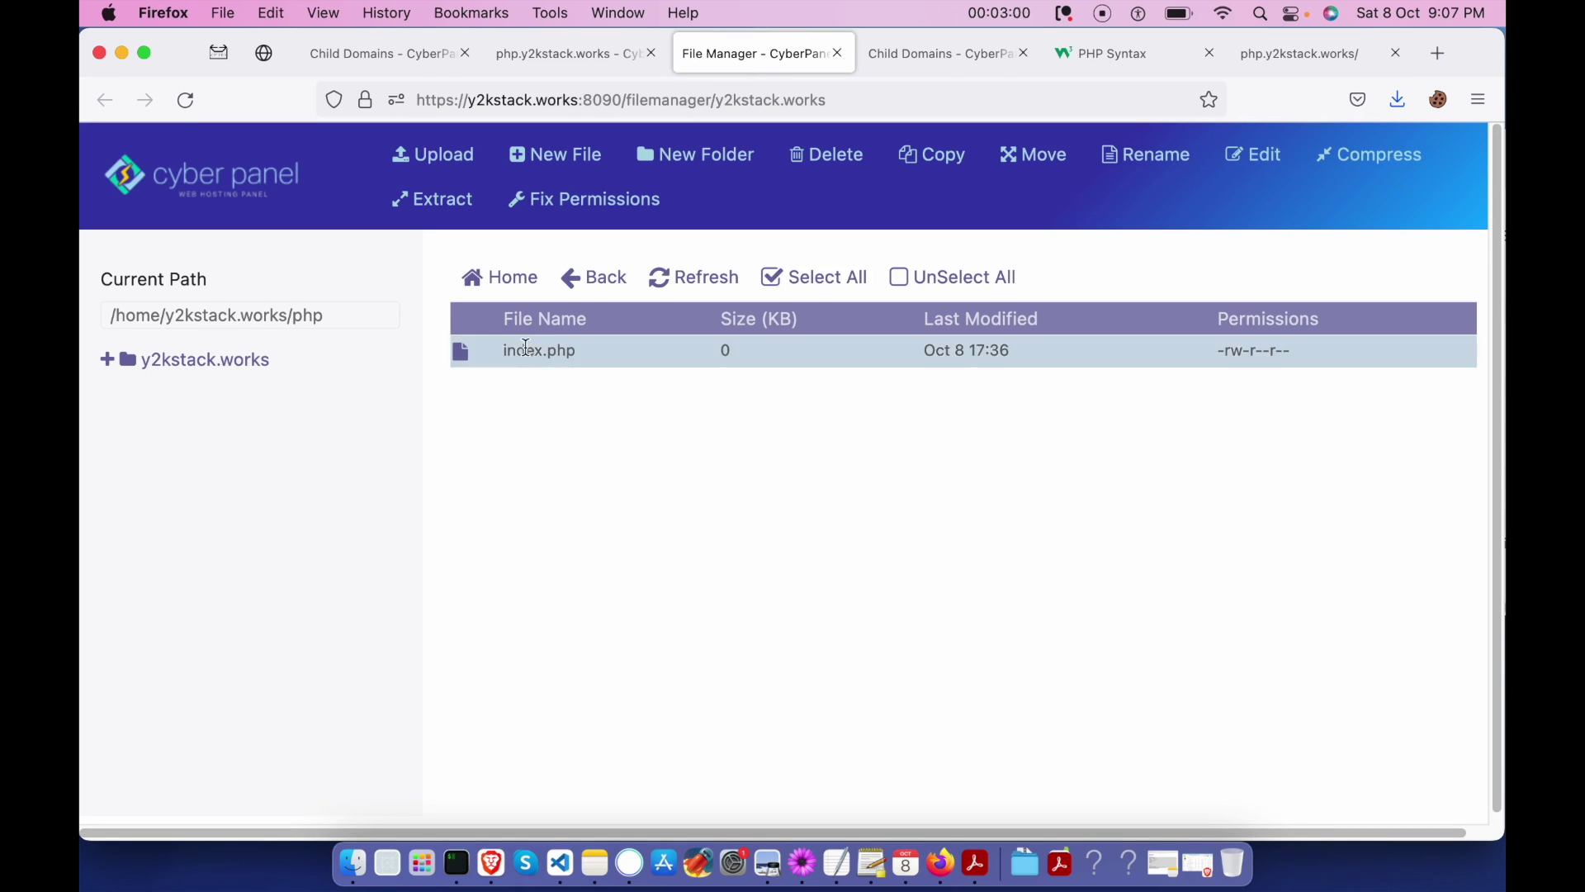
click(844, 154)
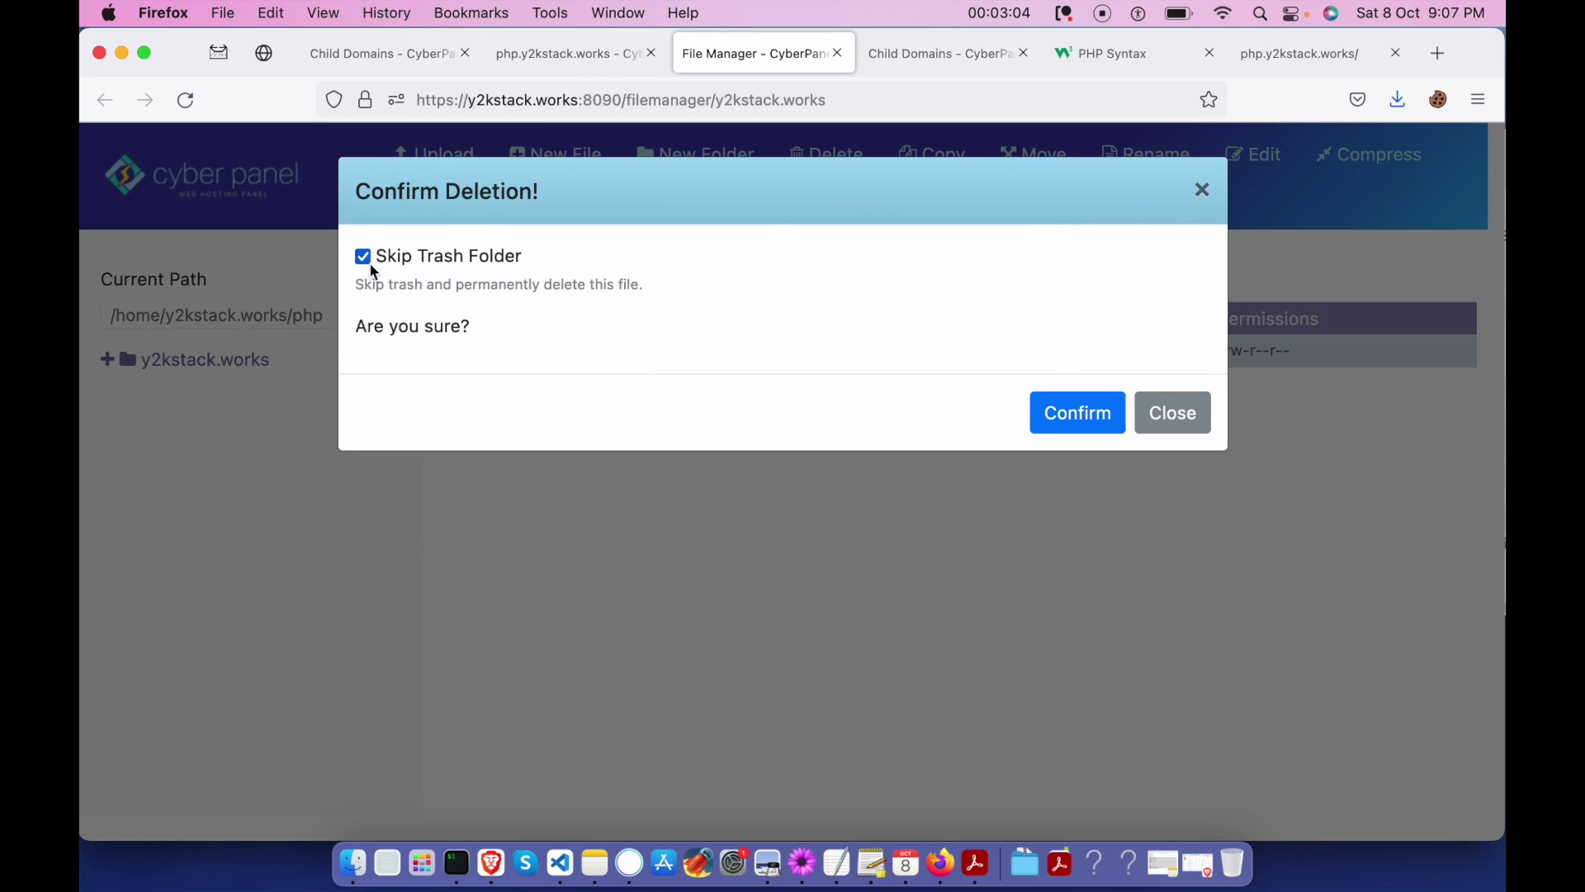
click(1071, 412)
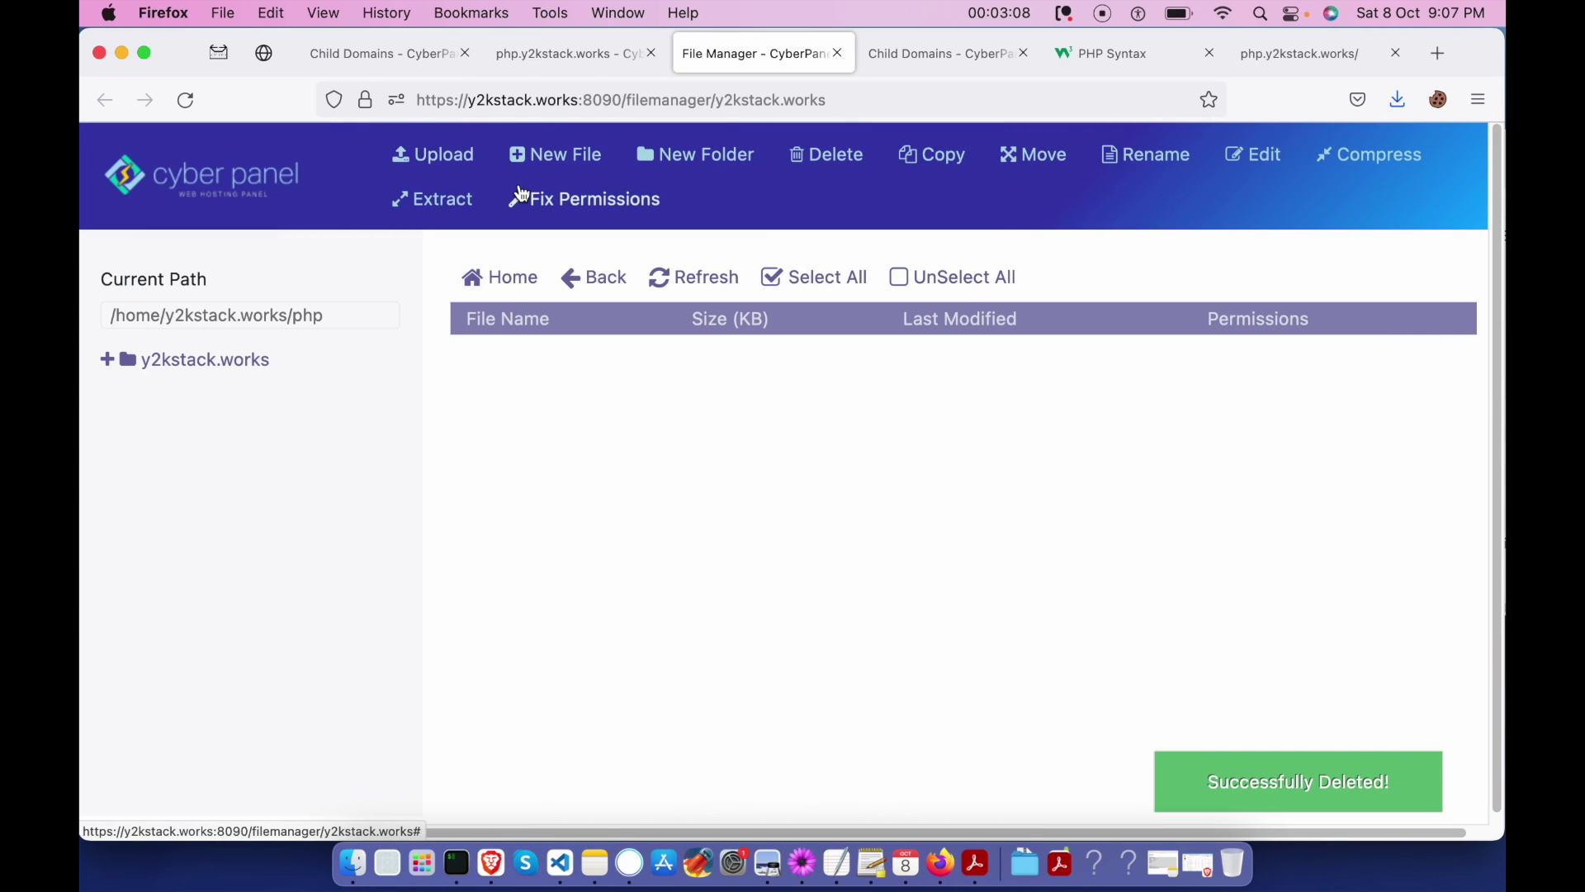
Return to the php.y2kstack.works website management page.
click(535, 55)
scroll(287, 465, up, 5)
scroll(287, 464, down, 5)
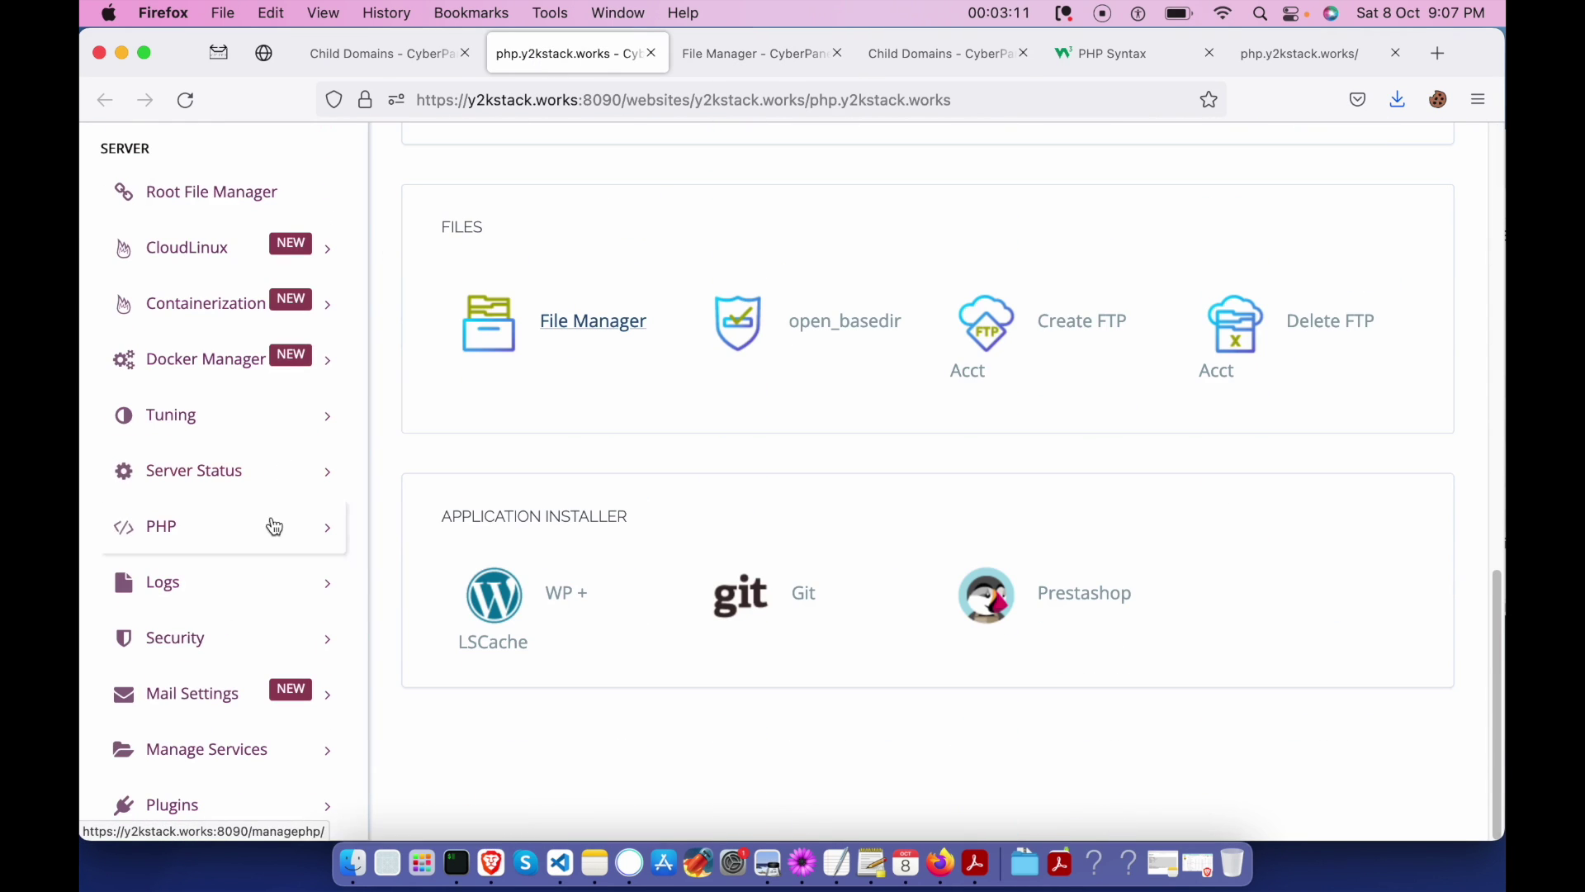
scroll(269, 524, up, 5)
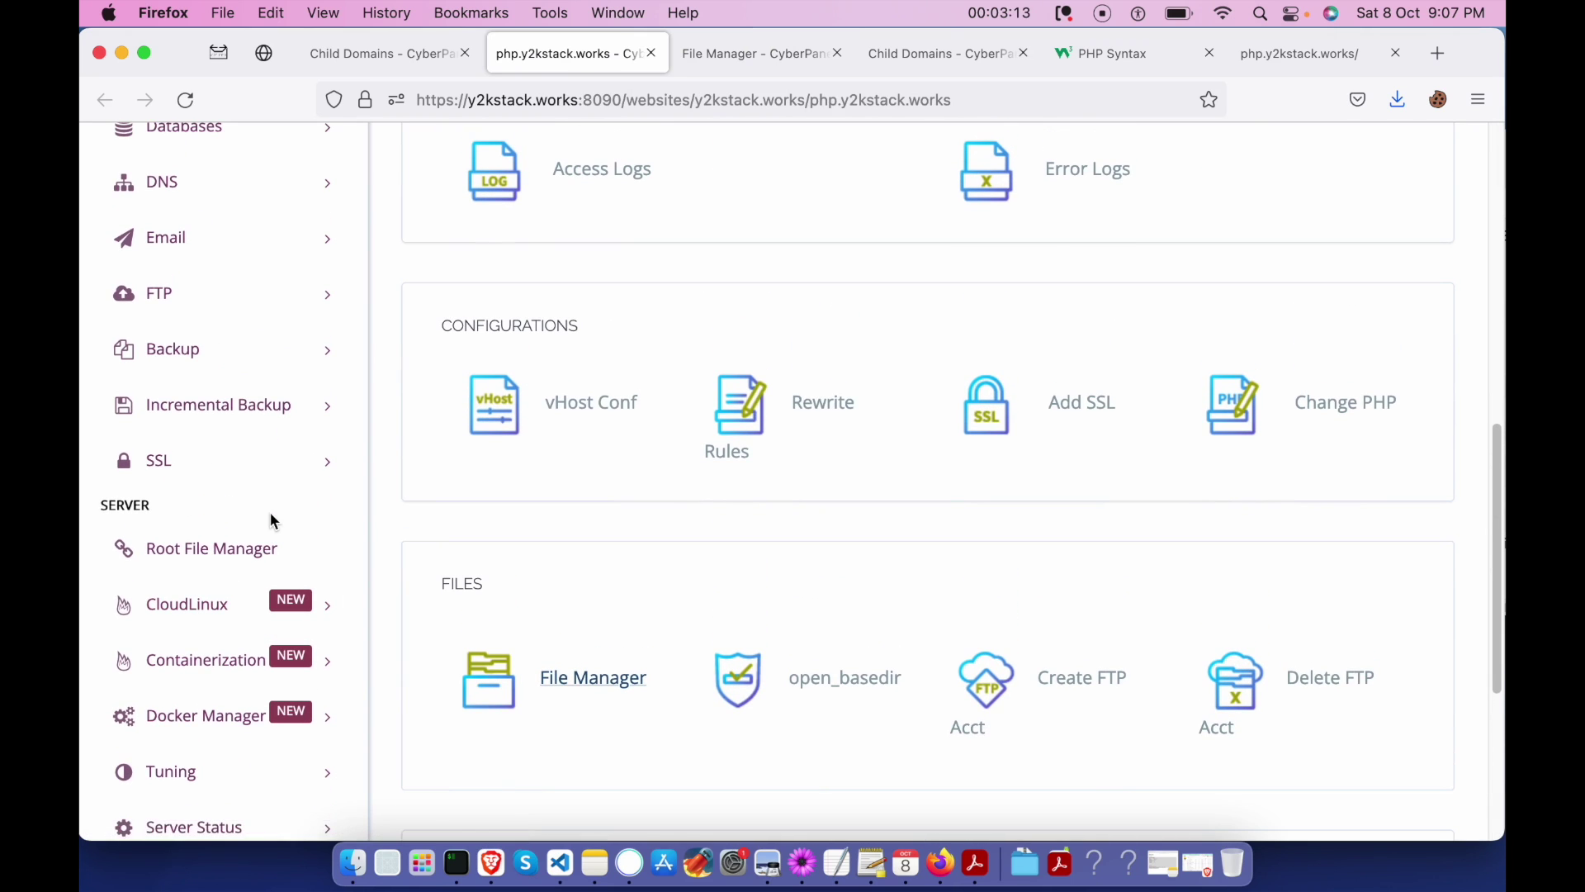
Log into phpMyAdmin through Databases > PHPMYAdmin using Access Now.
scroll(269, 532, down, 5)
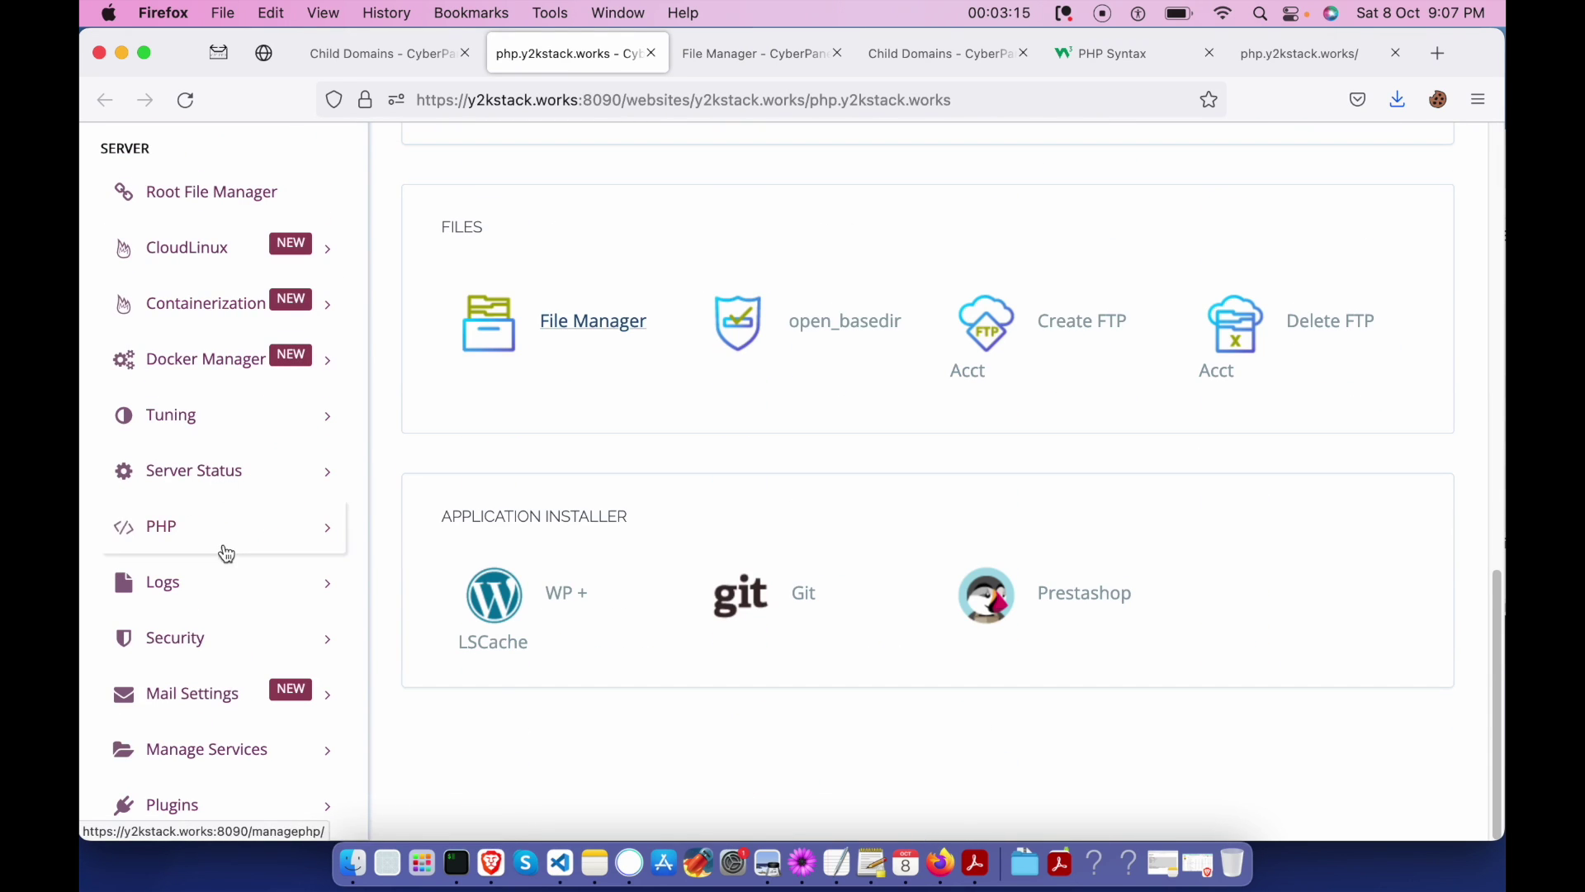
scroll(216, 465, up, 6)
click(213, 270)
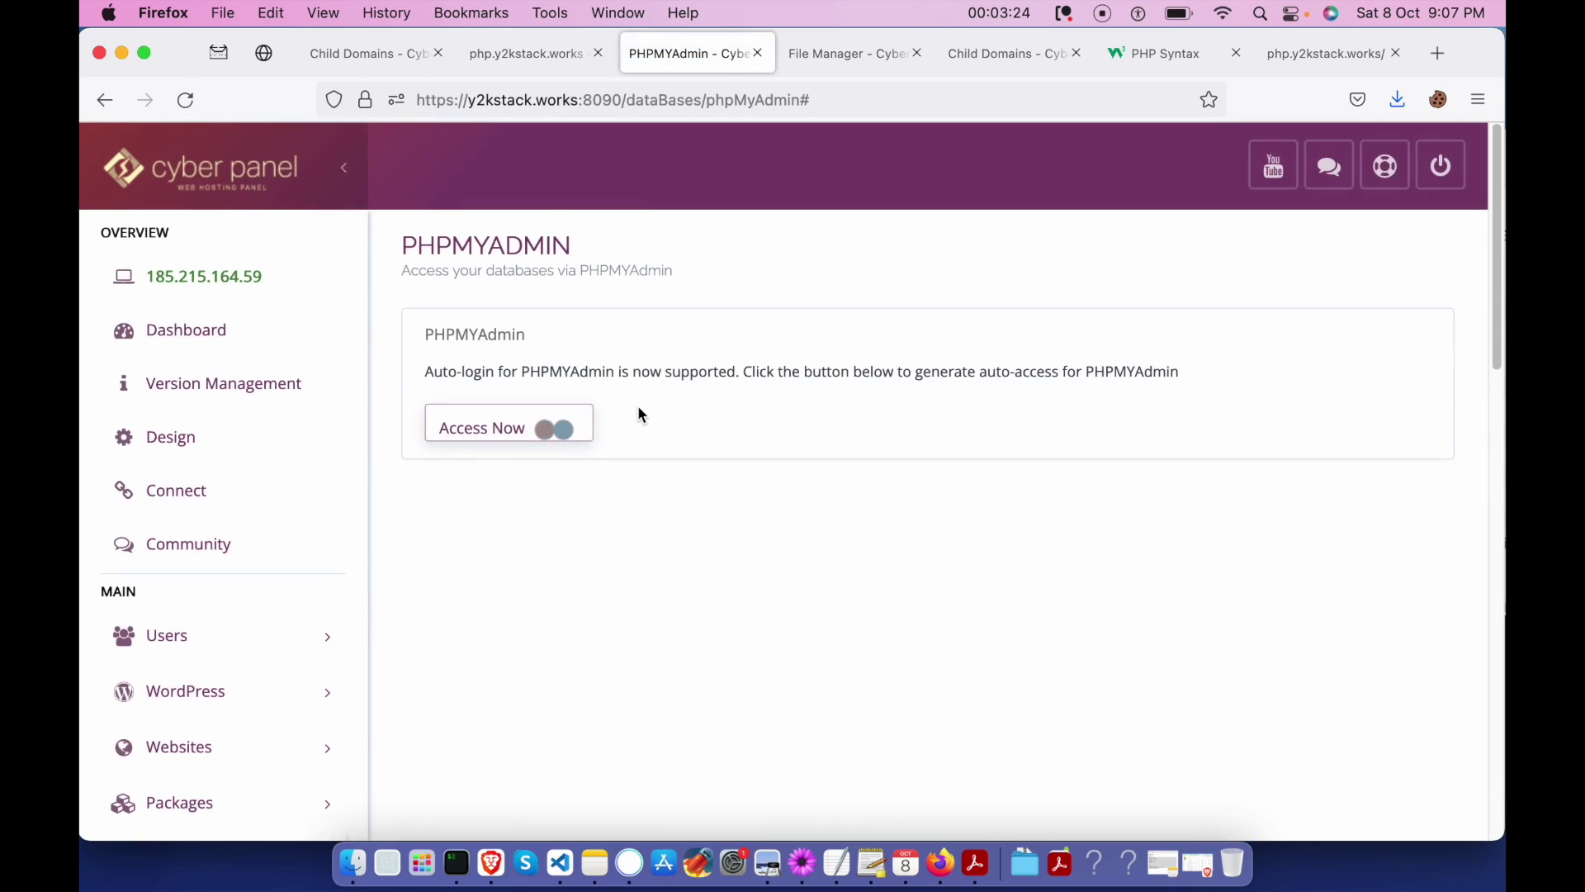
click(532, 432)
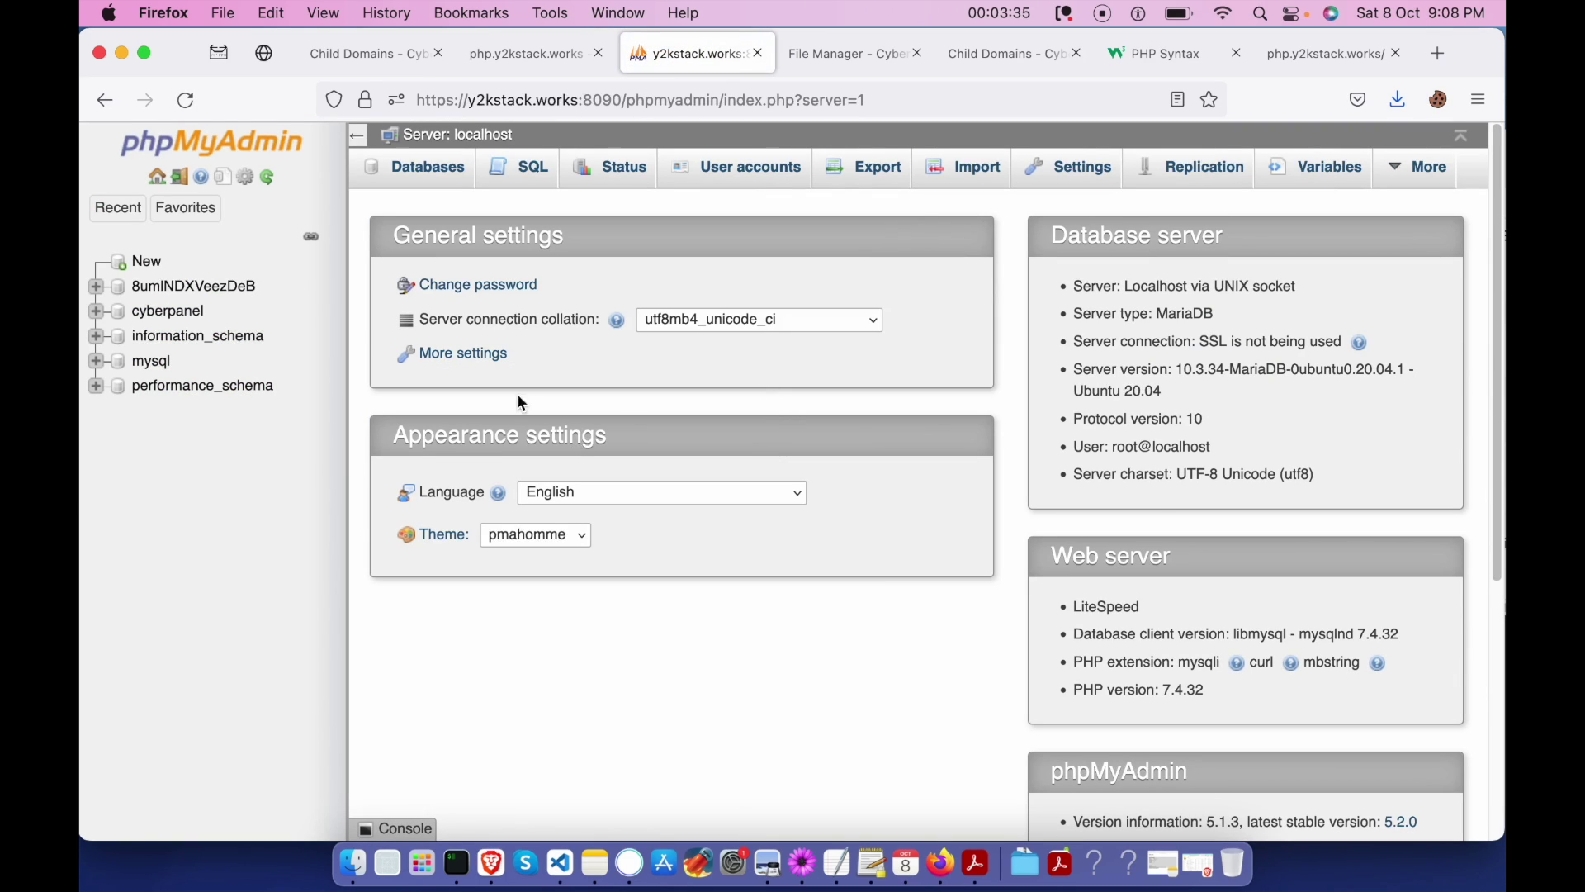
Show phpMyAdmin's Databases list, then open Finder on the Downloads folder.
click(416, 172)
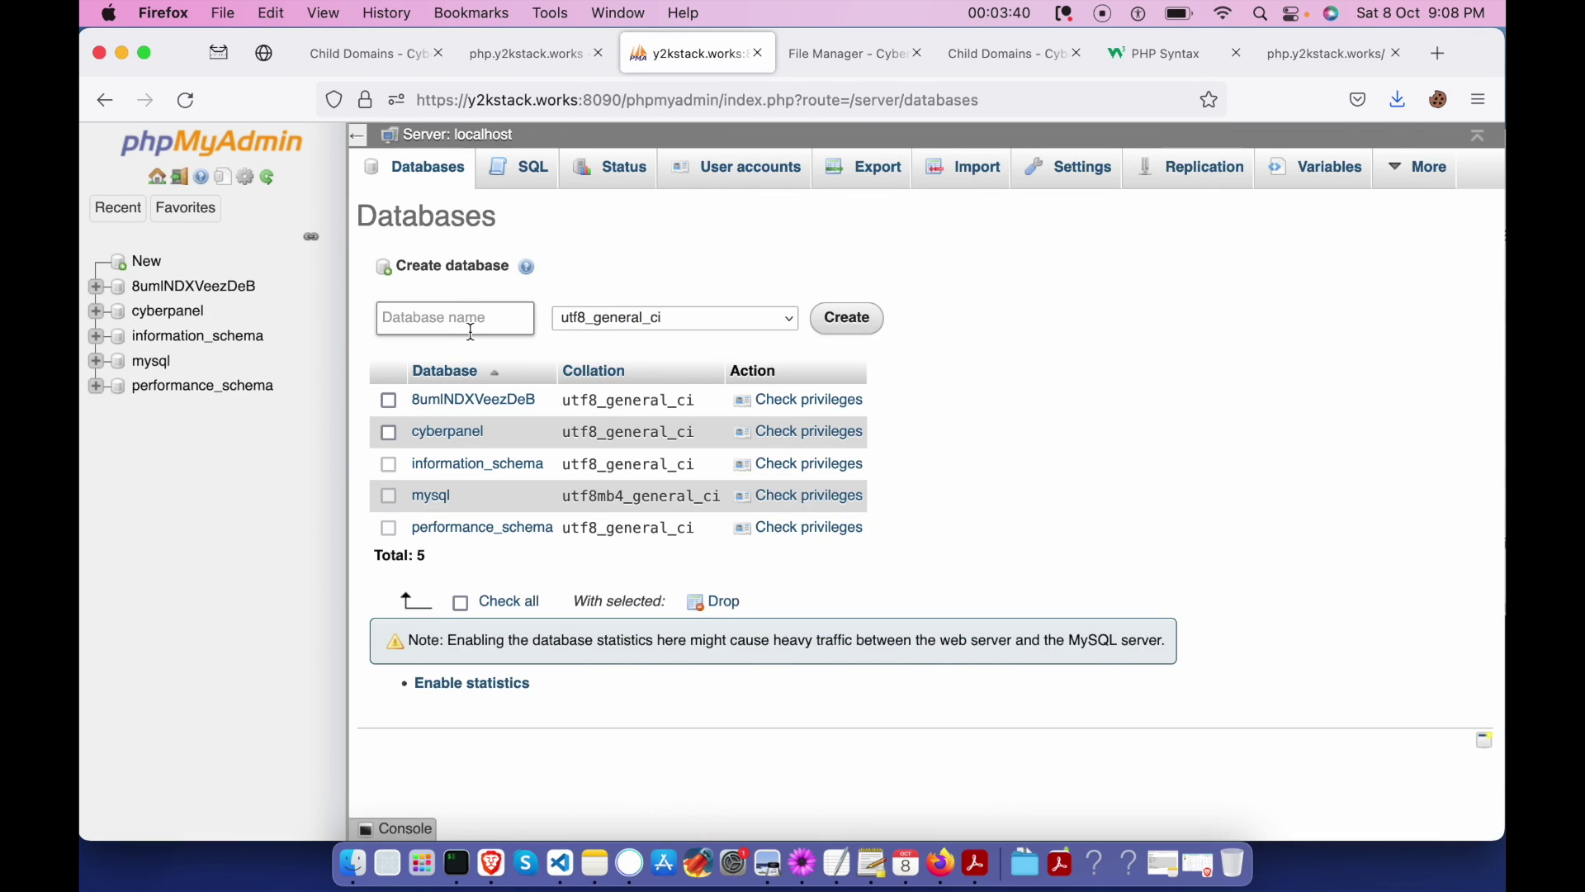
click(352, 863)
Extract the online music site ZIP archive in the Downloads window.
drag(1047, 155, 710, 159)
click(912, 239)
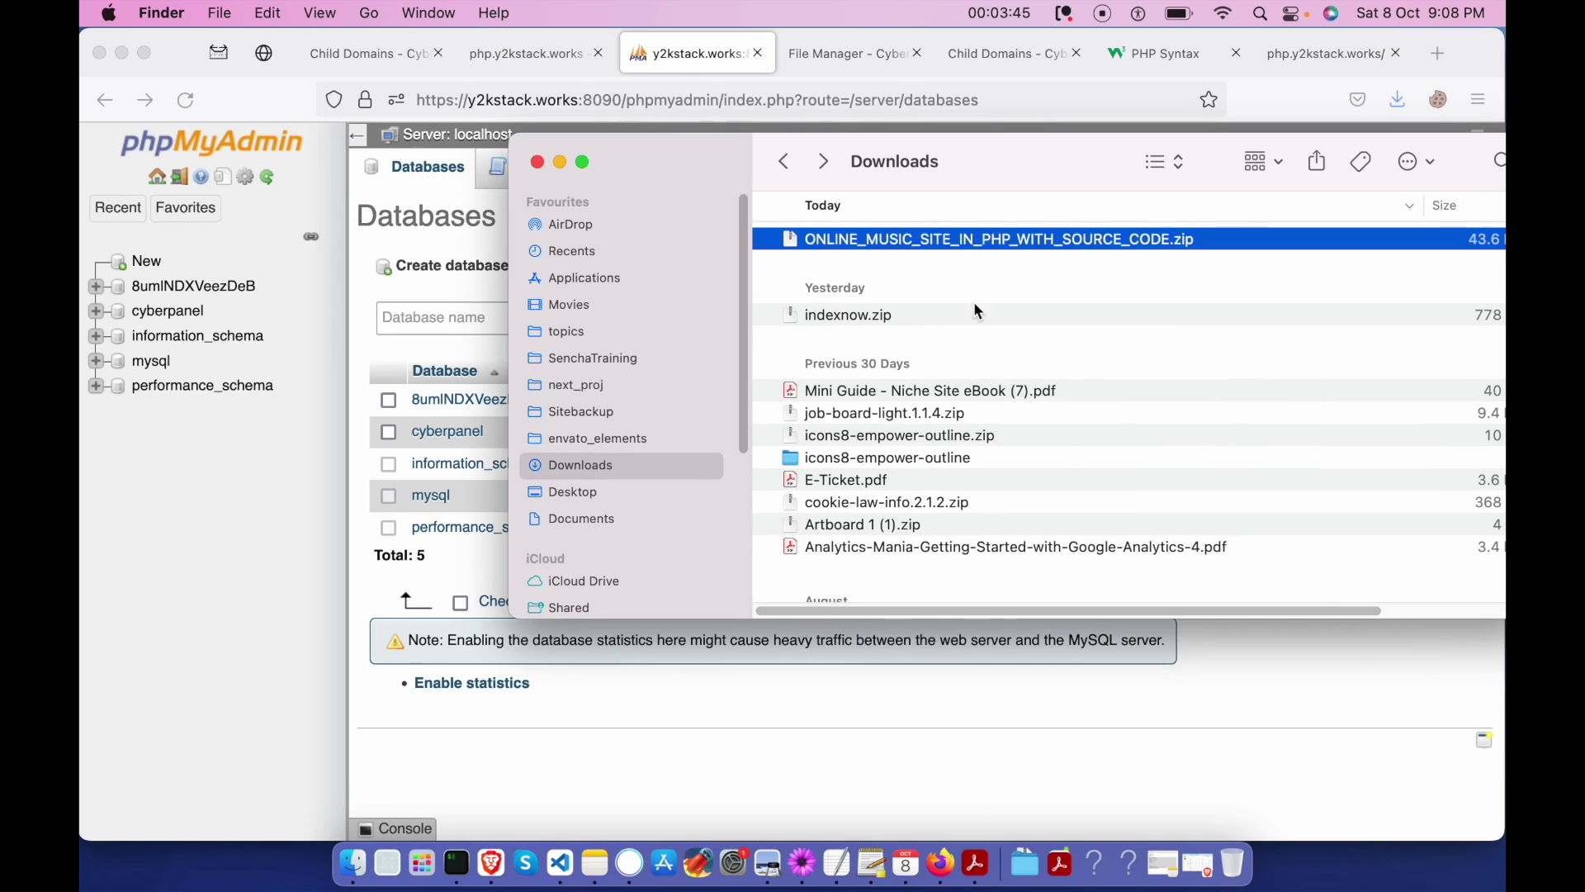
scroll(1066, 451, down, 10)
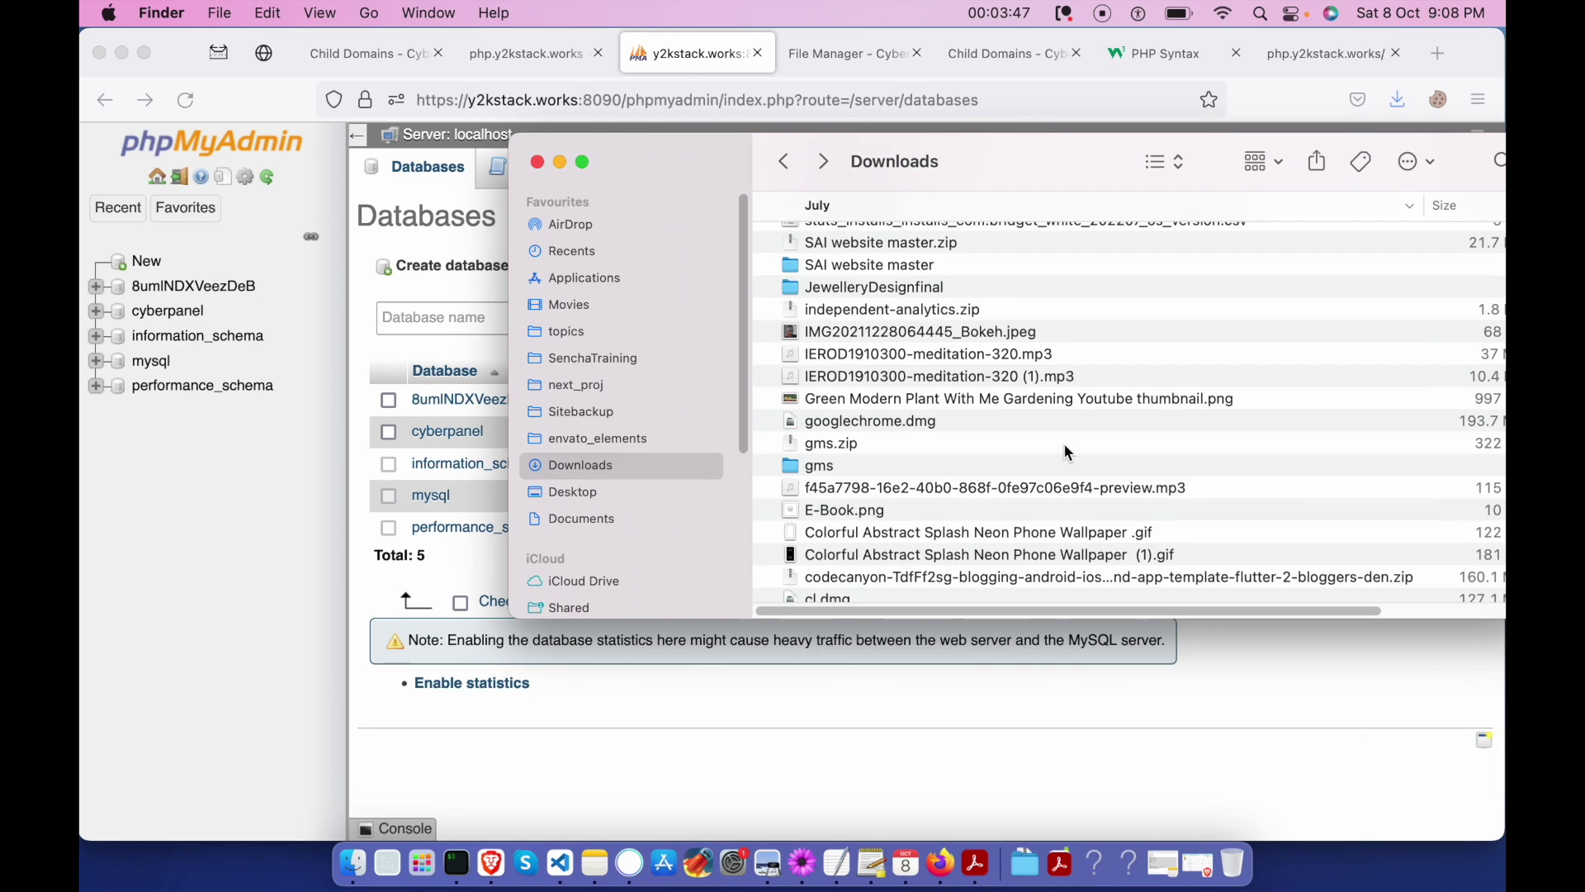
scroll(1061, 428, up, 10)
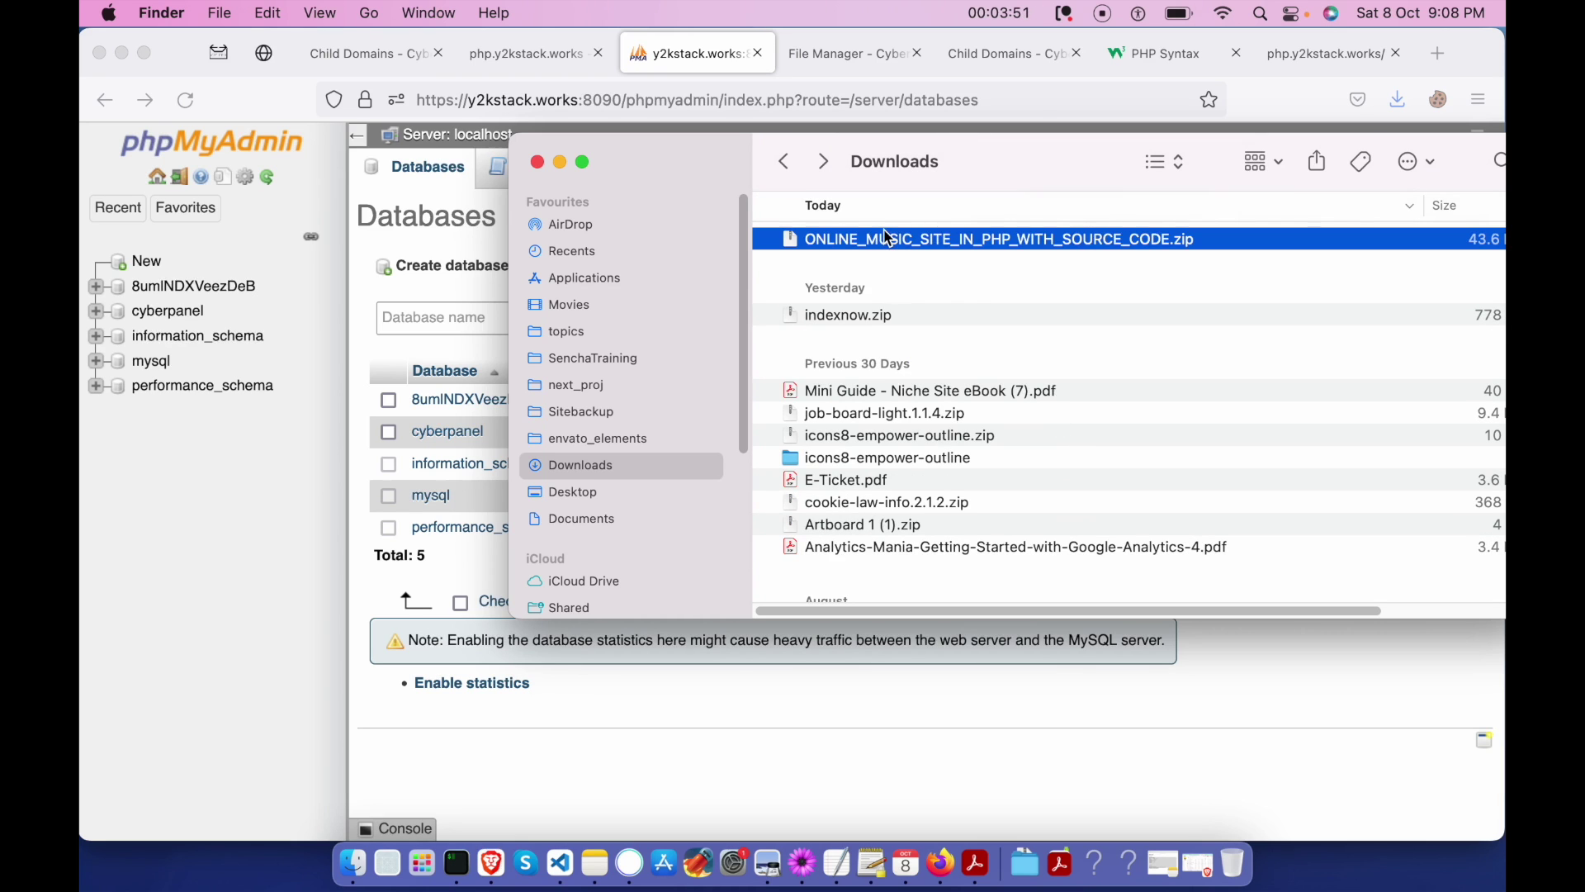
double_click(872, 244)
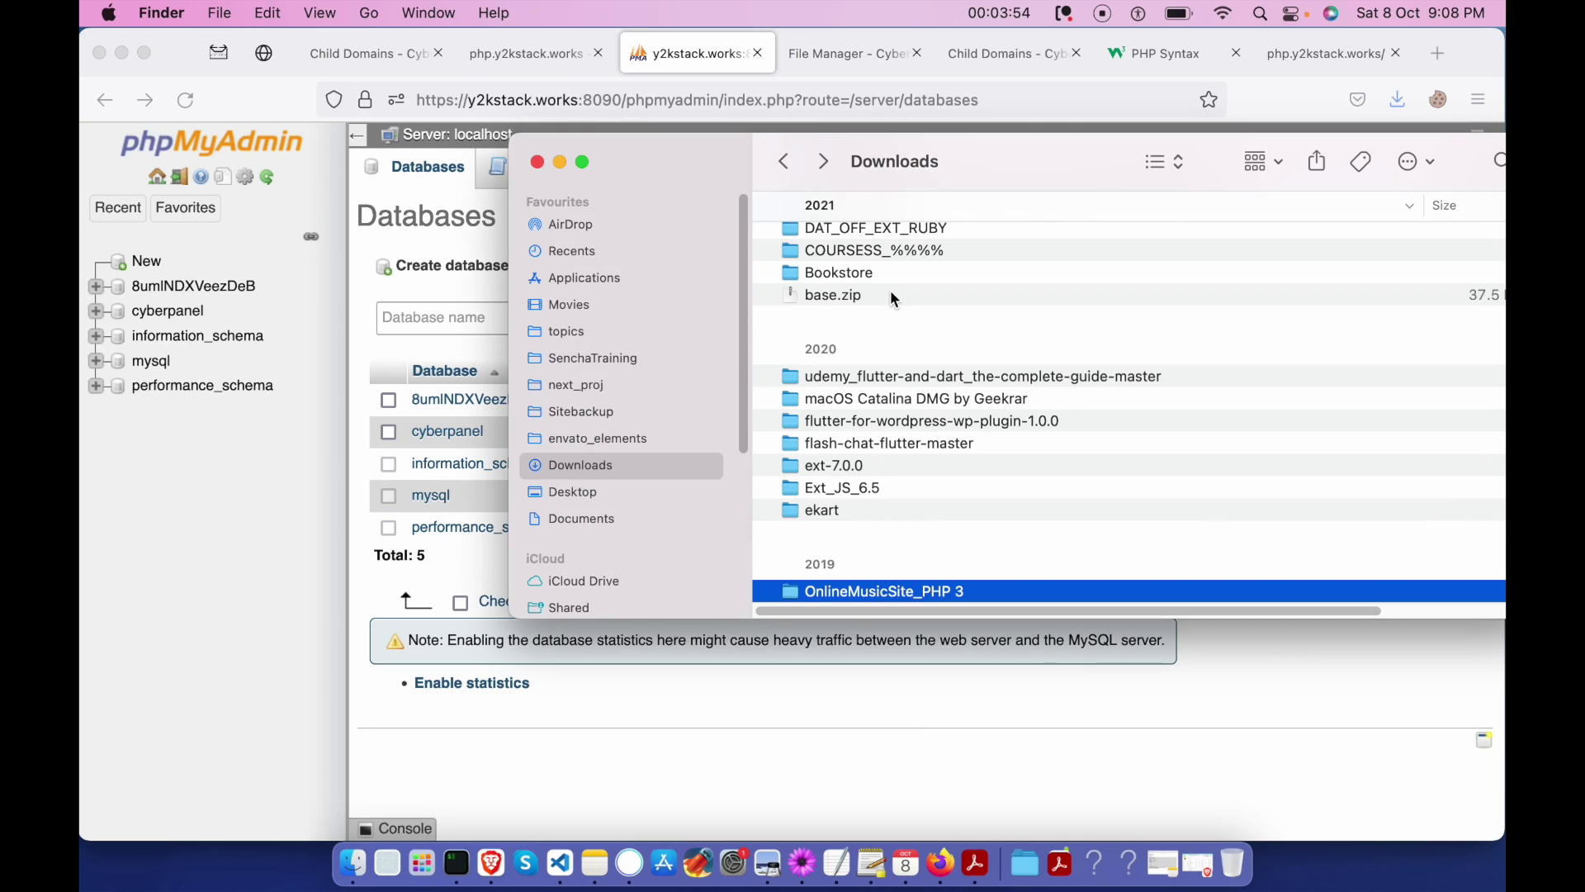
Open OnlineMusicSite_PHP 3, expand MIS and DATABASE, and select dbmis.sql.
double_click(863, 591)
click(773, 239)
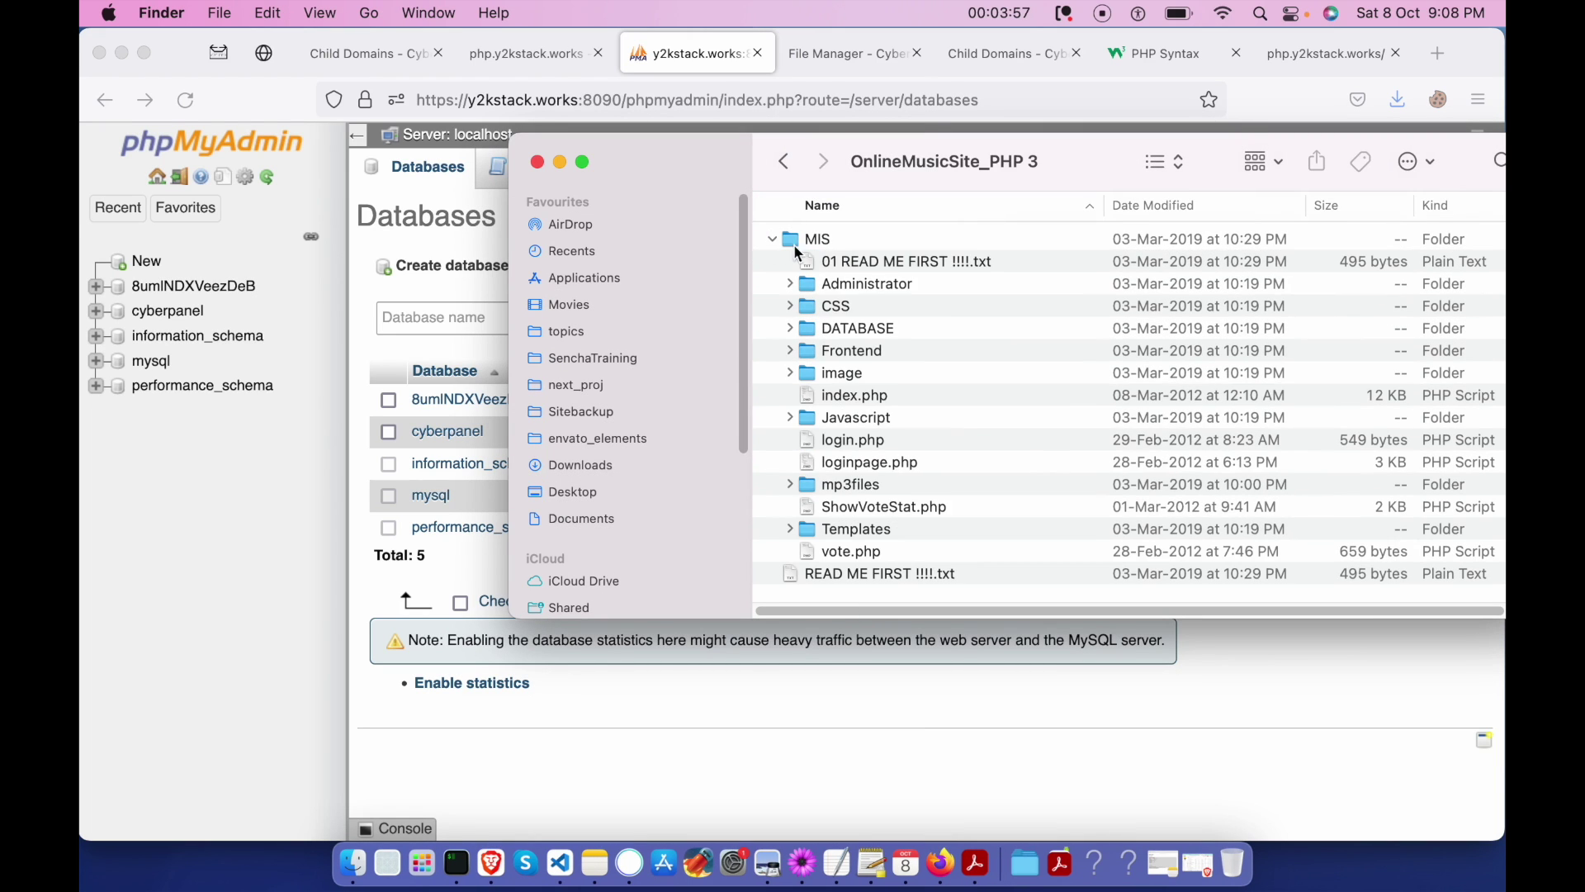
click(790, 329)
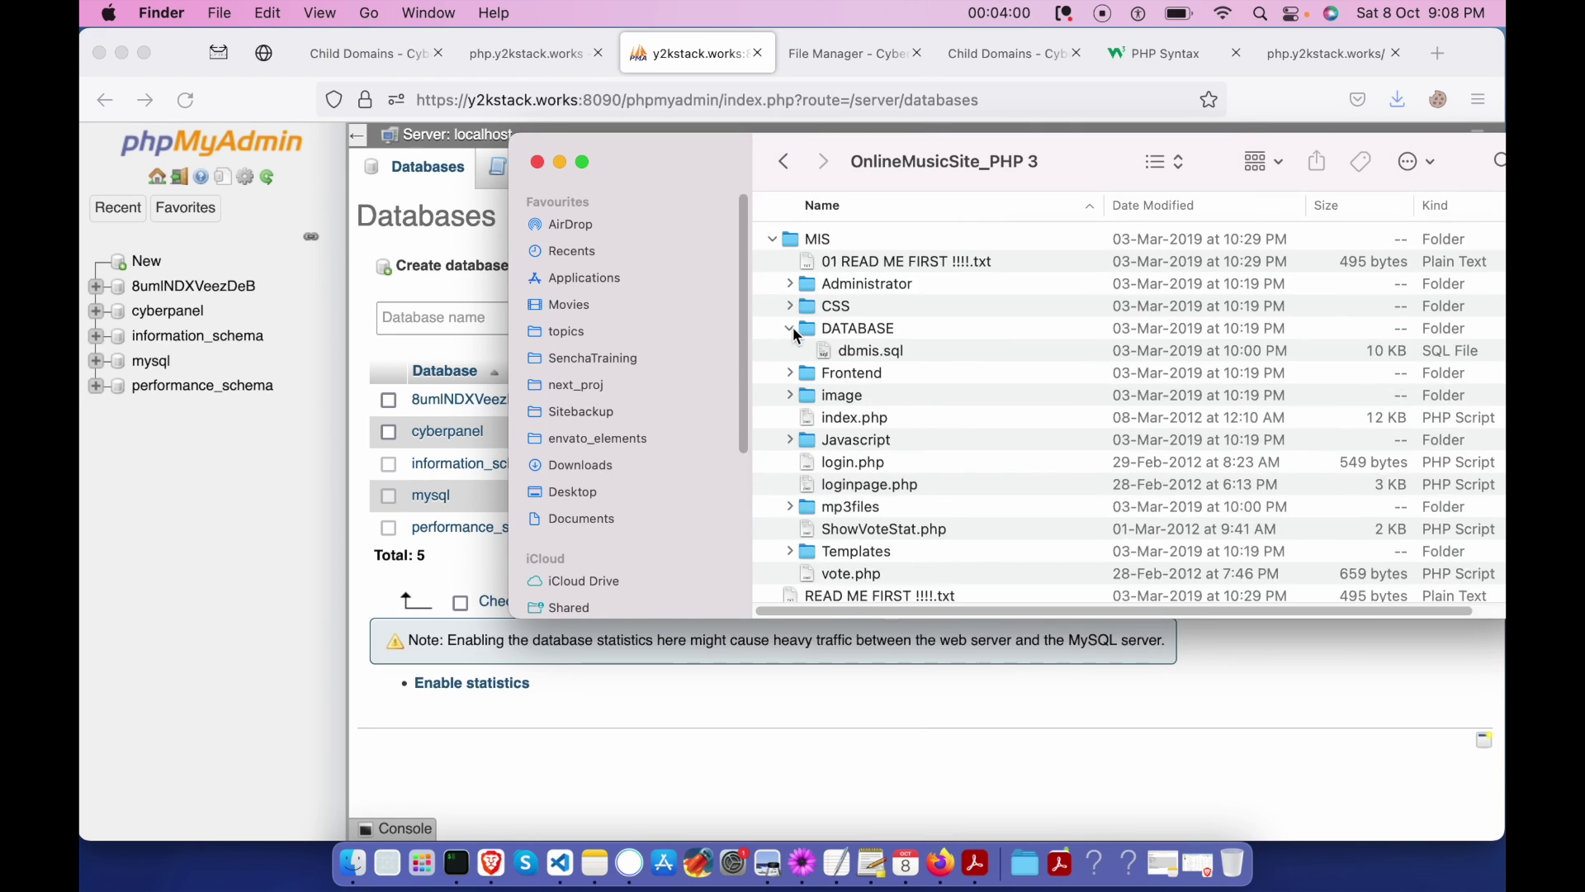
click(859, 355)
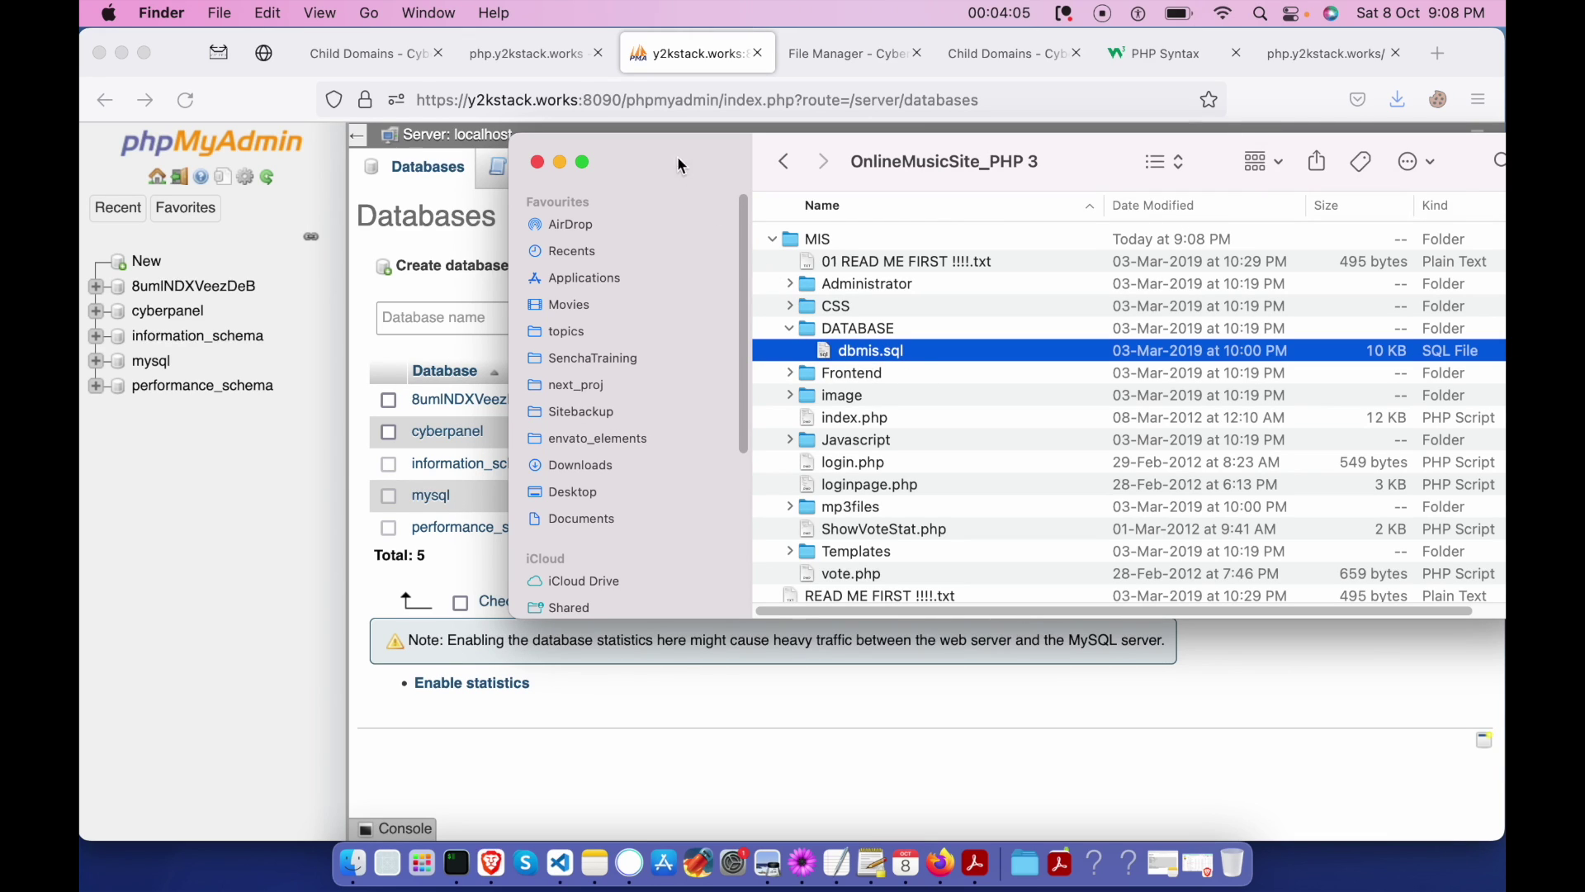
Enter 'dbmis' as the new database name on the Databases tab and create it.
drag(677, 155, 1037, 166)
click(503, 322)
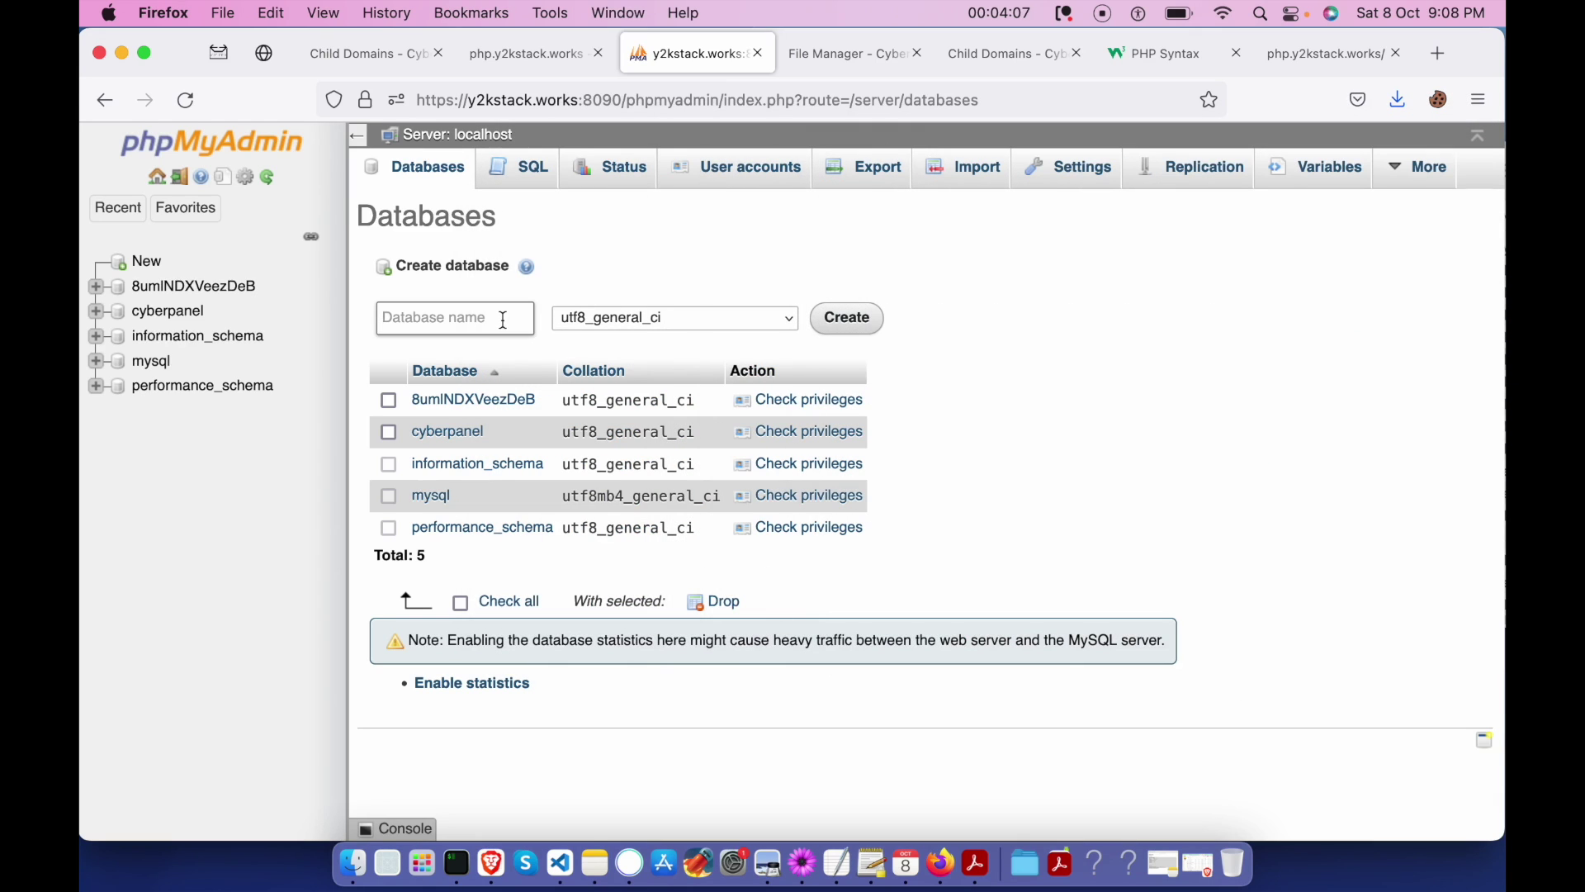
text(dblis)
key(BackSpace)
key(BackSpace)
key(BackSpace)
text(m)
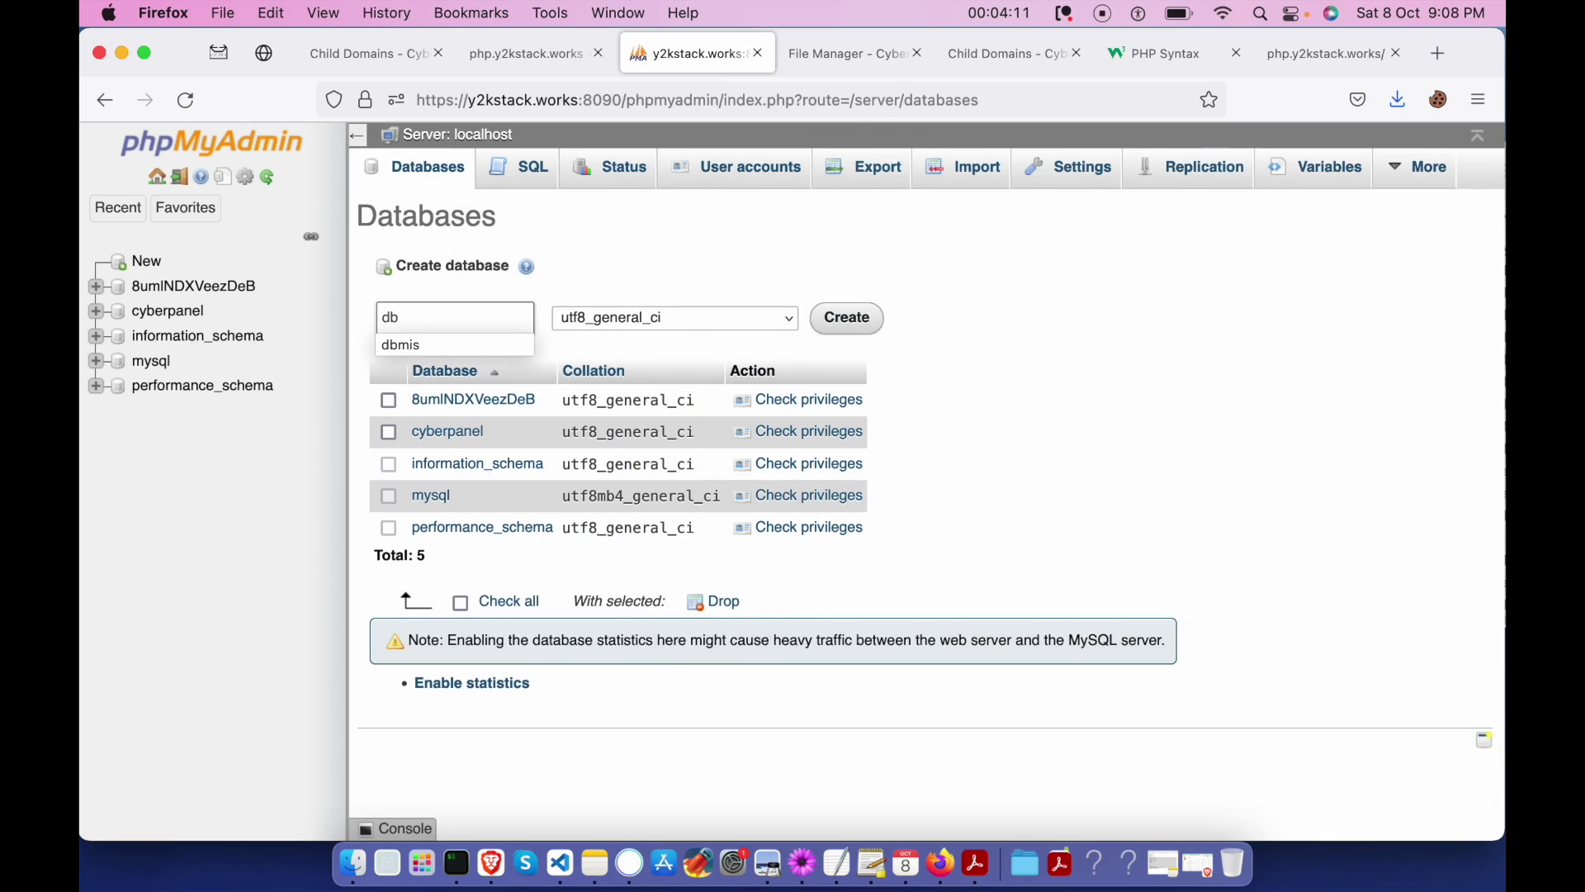
text(is)
click(865, 312)
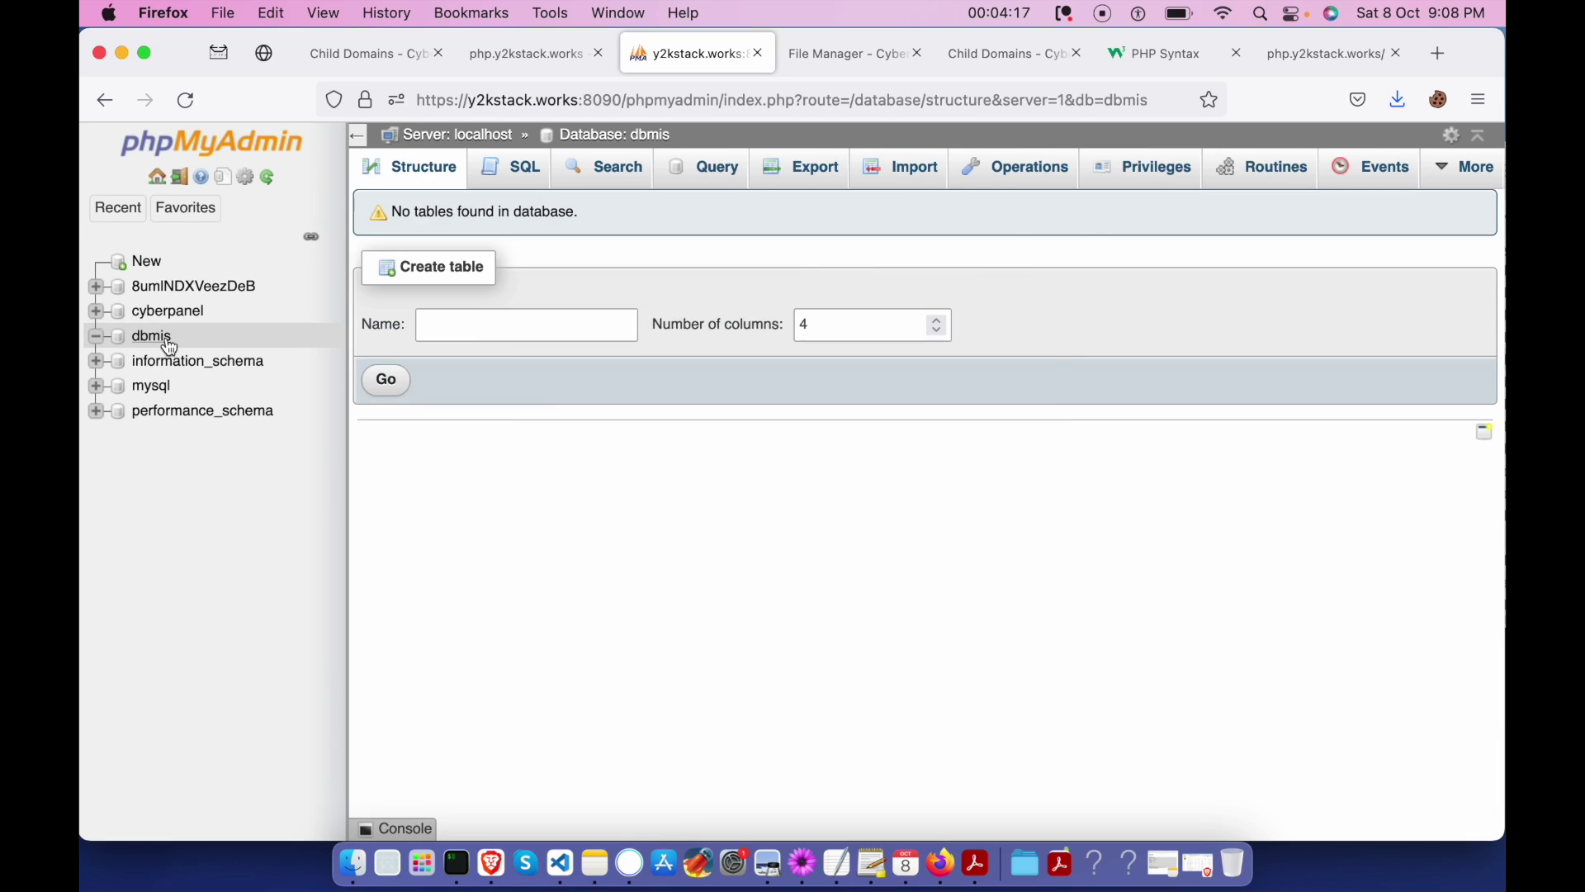
On the dbmis Import page, choose dbmis.sql as the file and review the options.
click(916, 168)
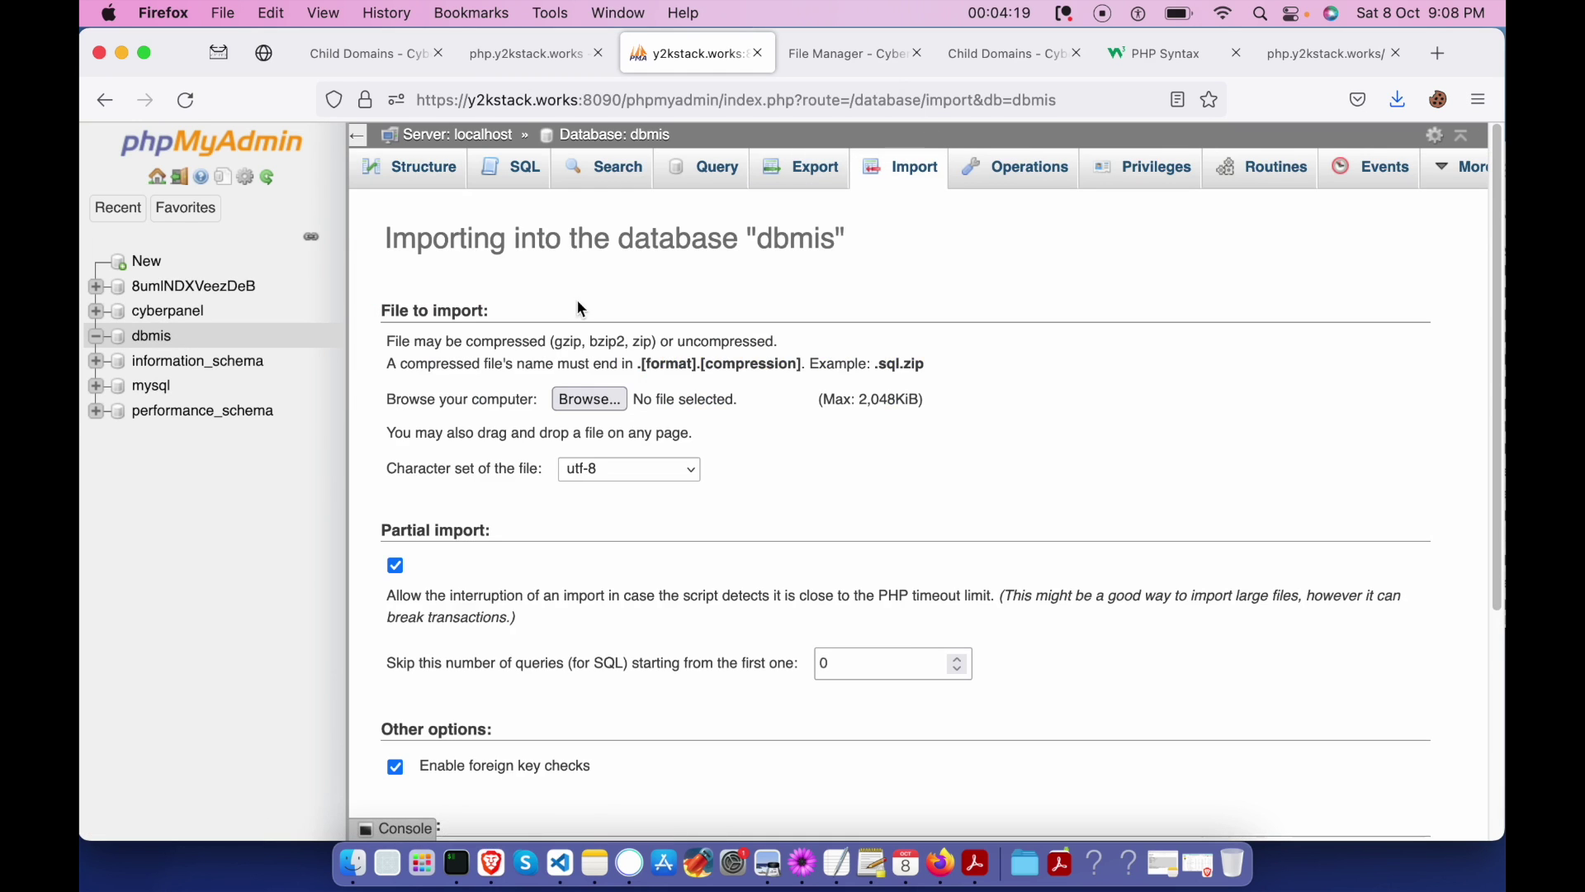
scroll(578, 297, down, 3)
click(589, 275)
click(858, 227)
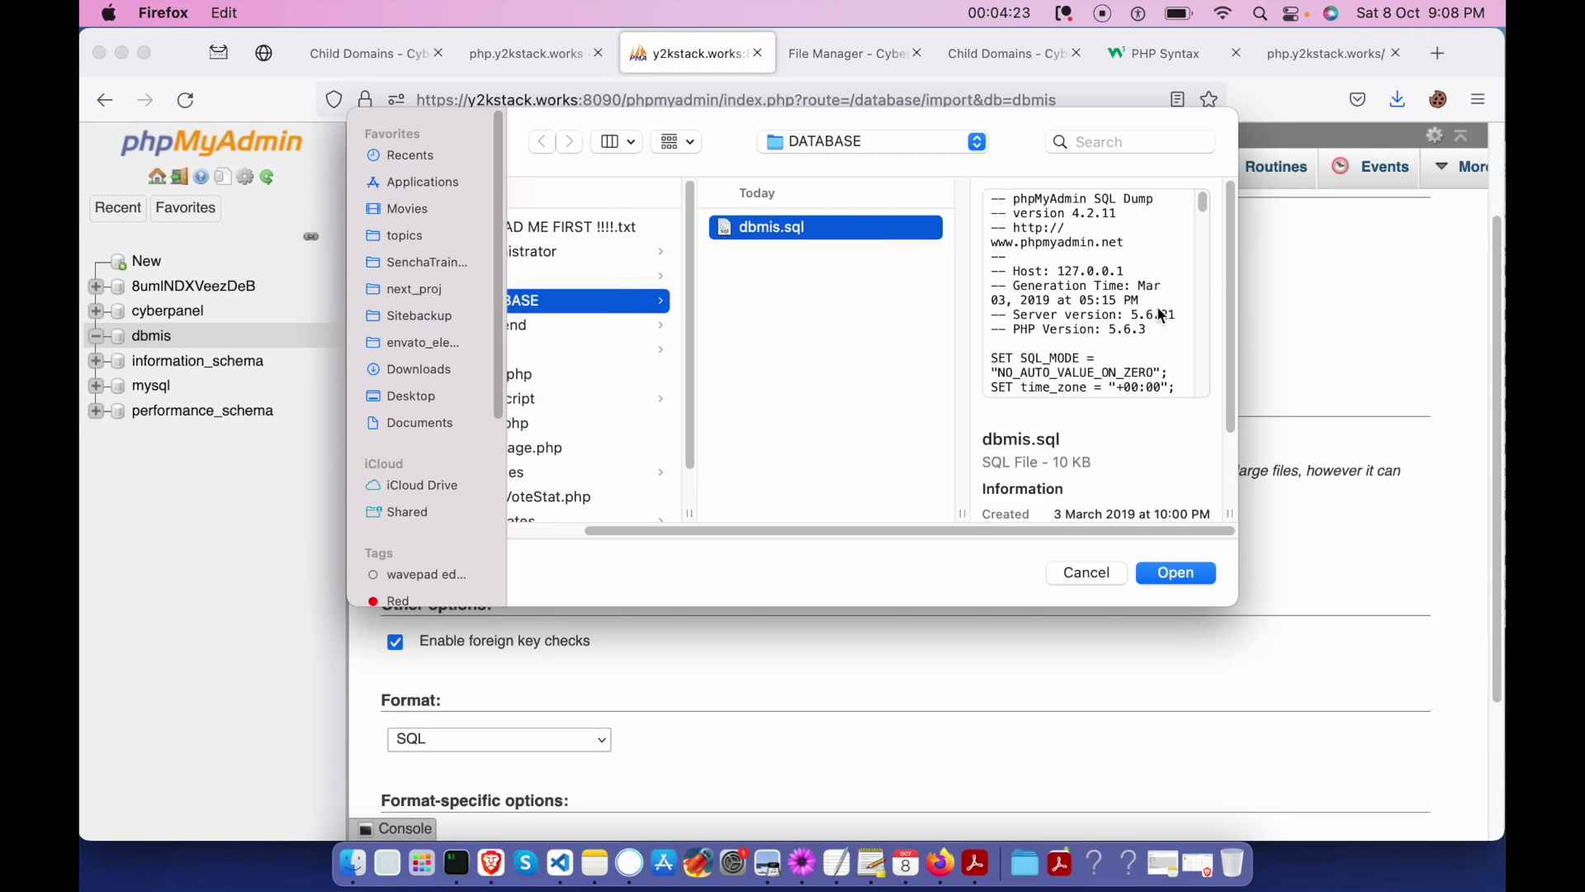
click(1195, 575)
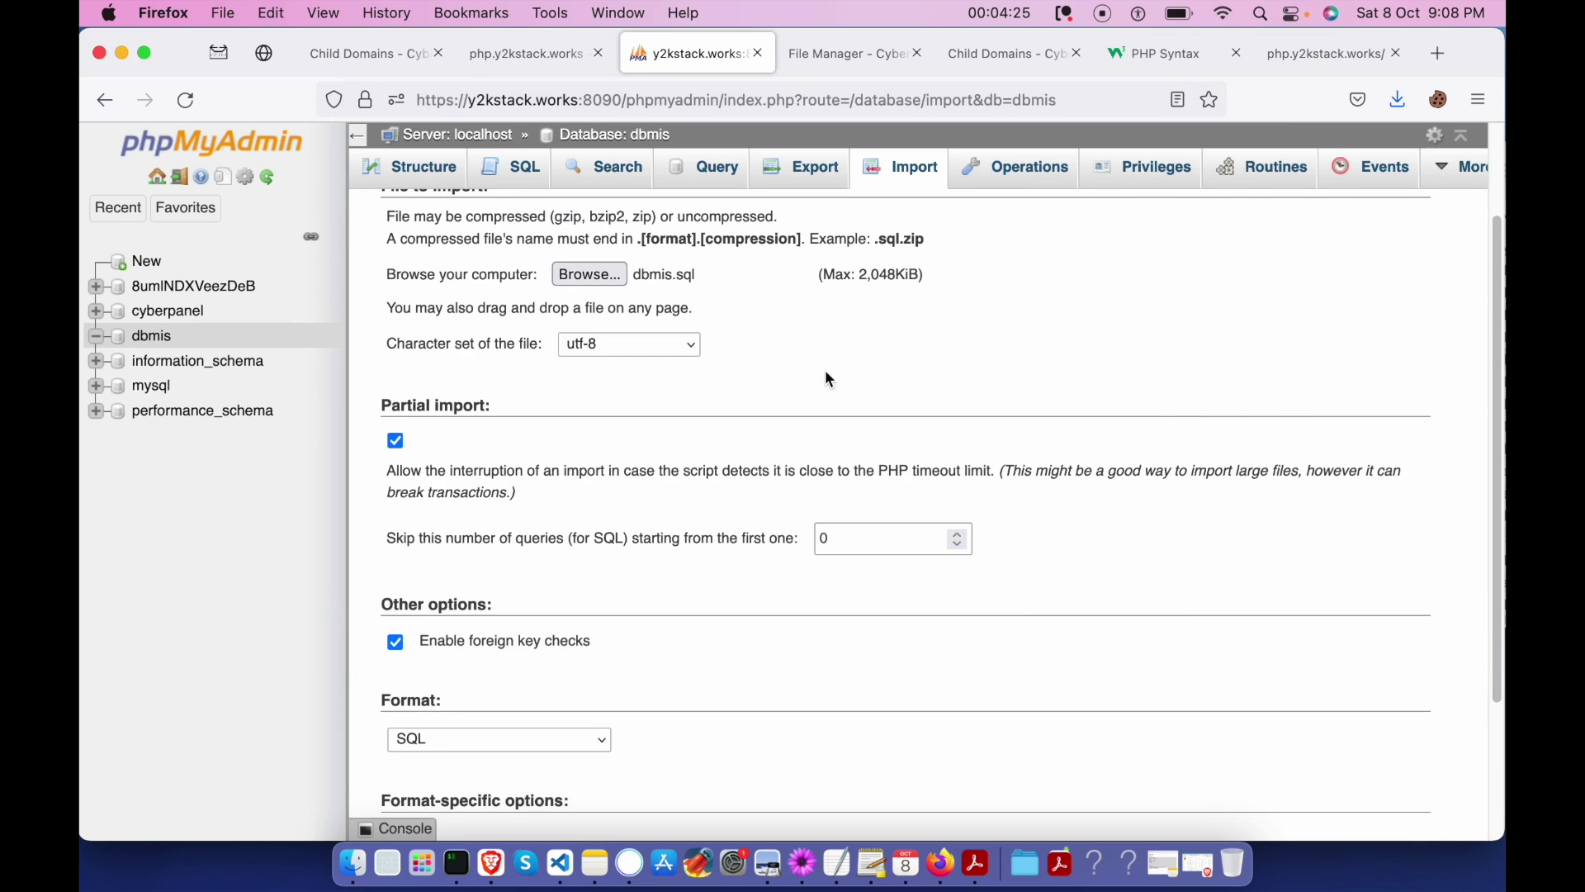
scroll(737, 324, down, 5)
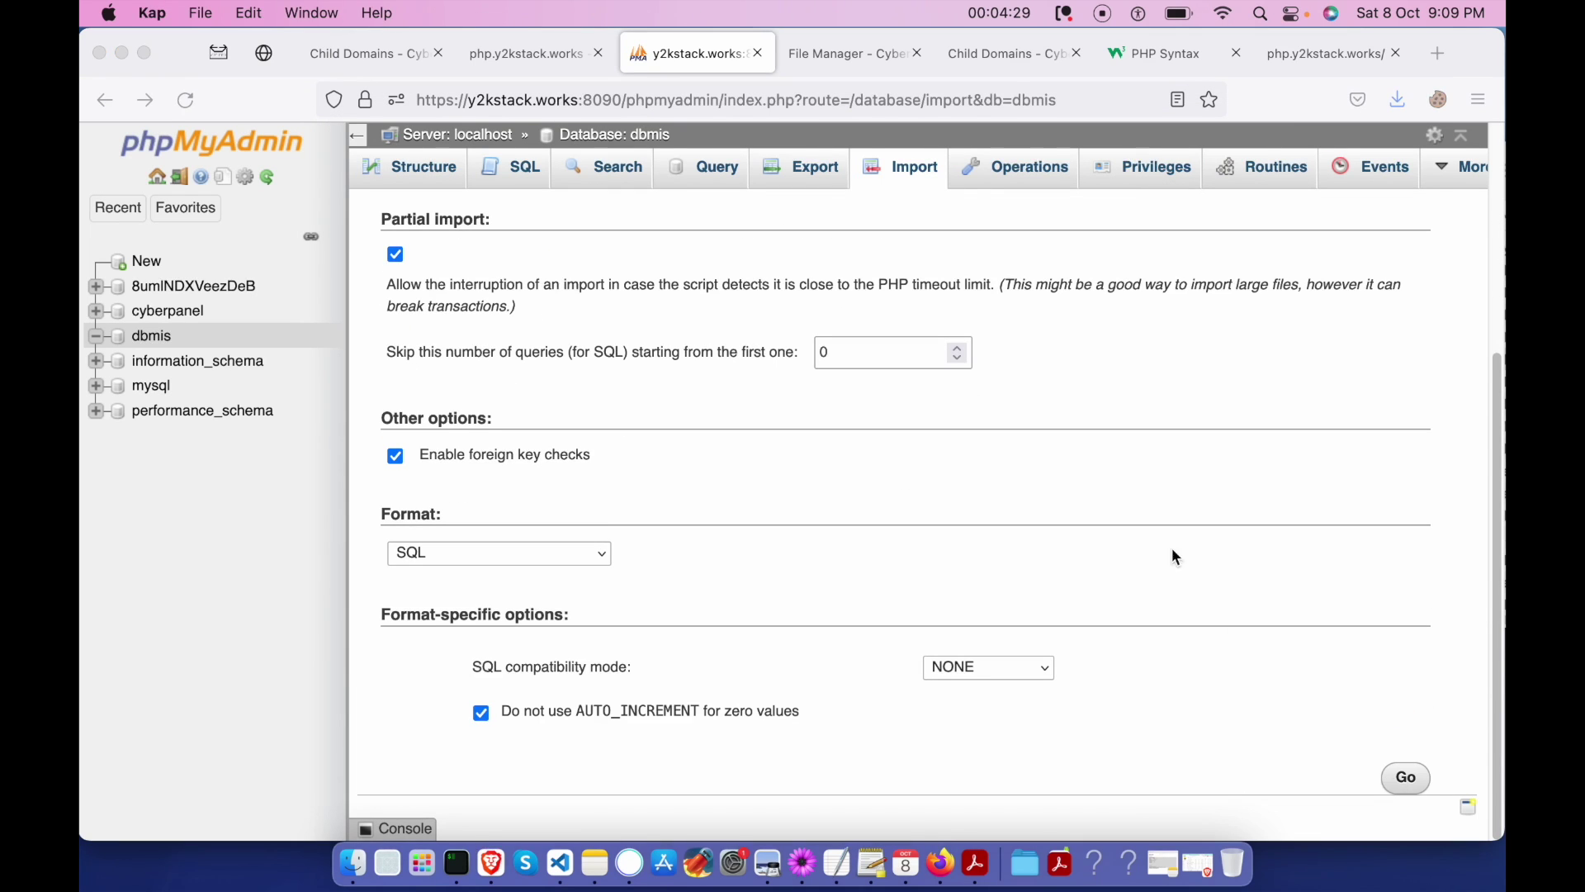
scroll(1175, 557, up, 8)
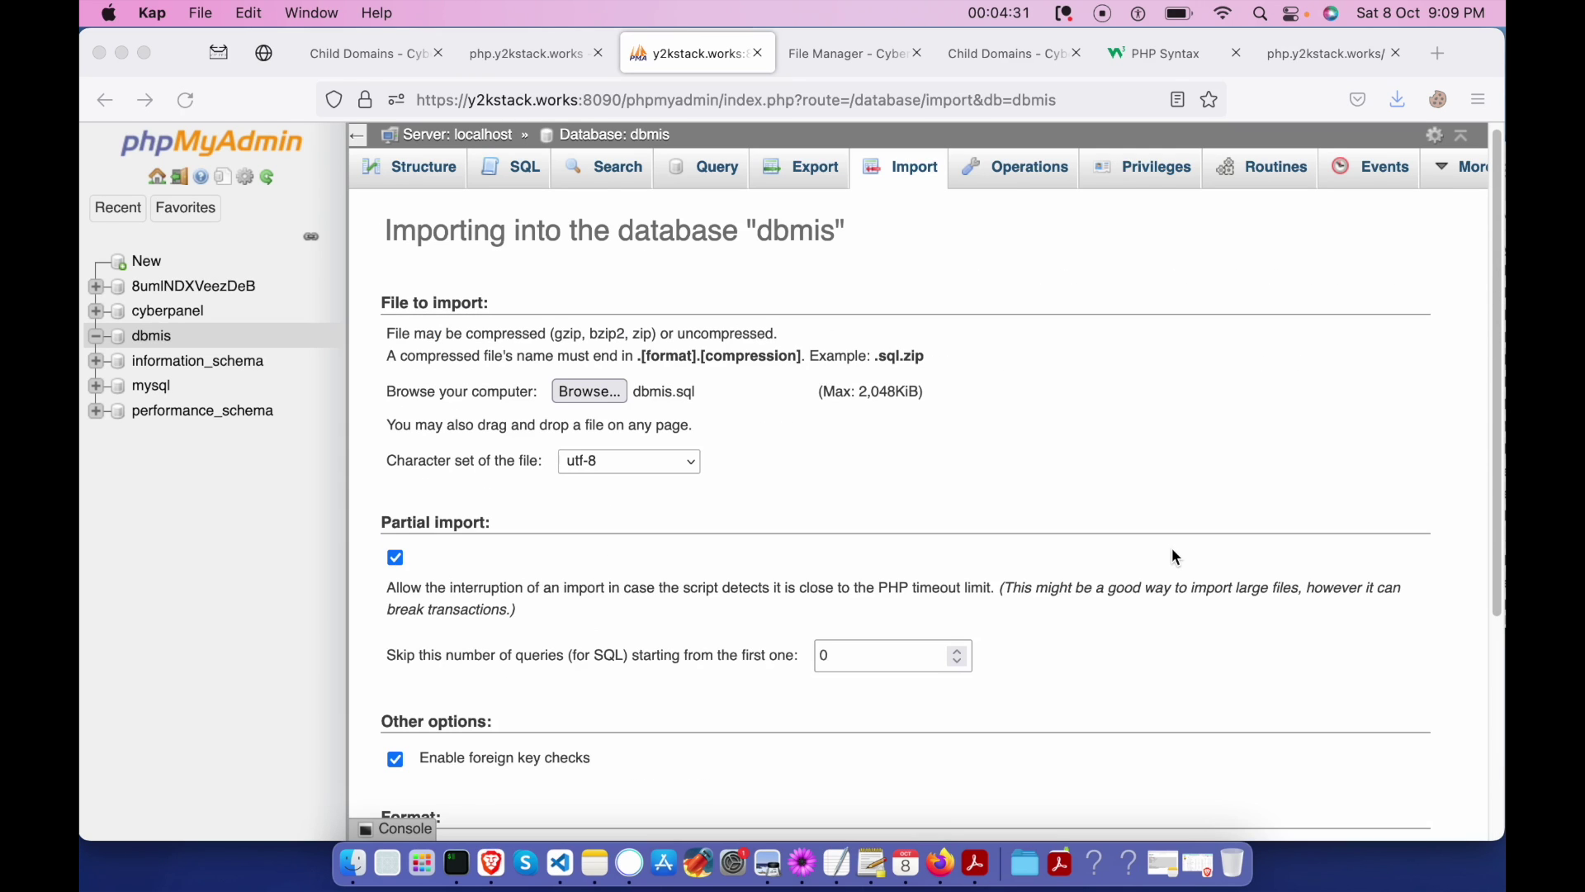
scroll(1176, 553, down, 8)
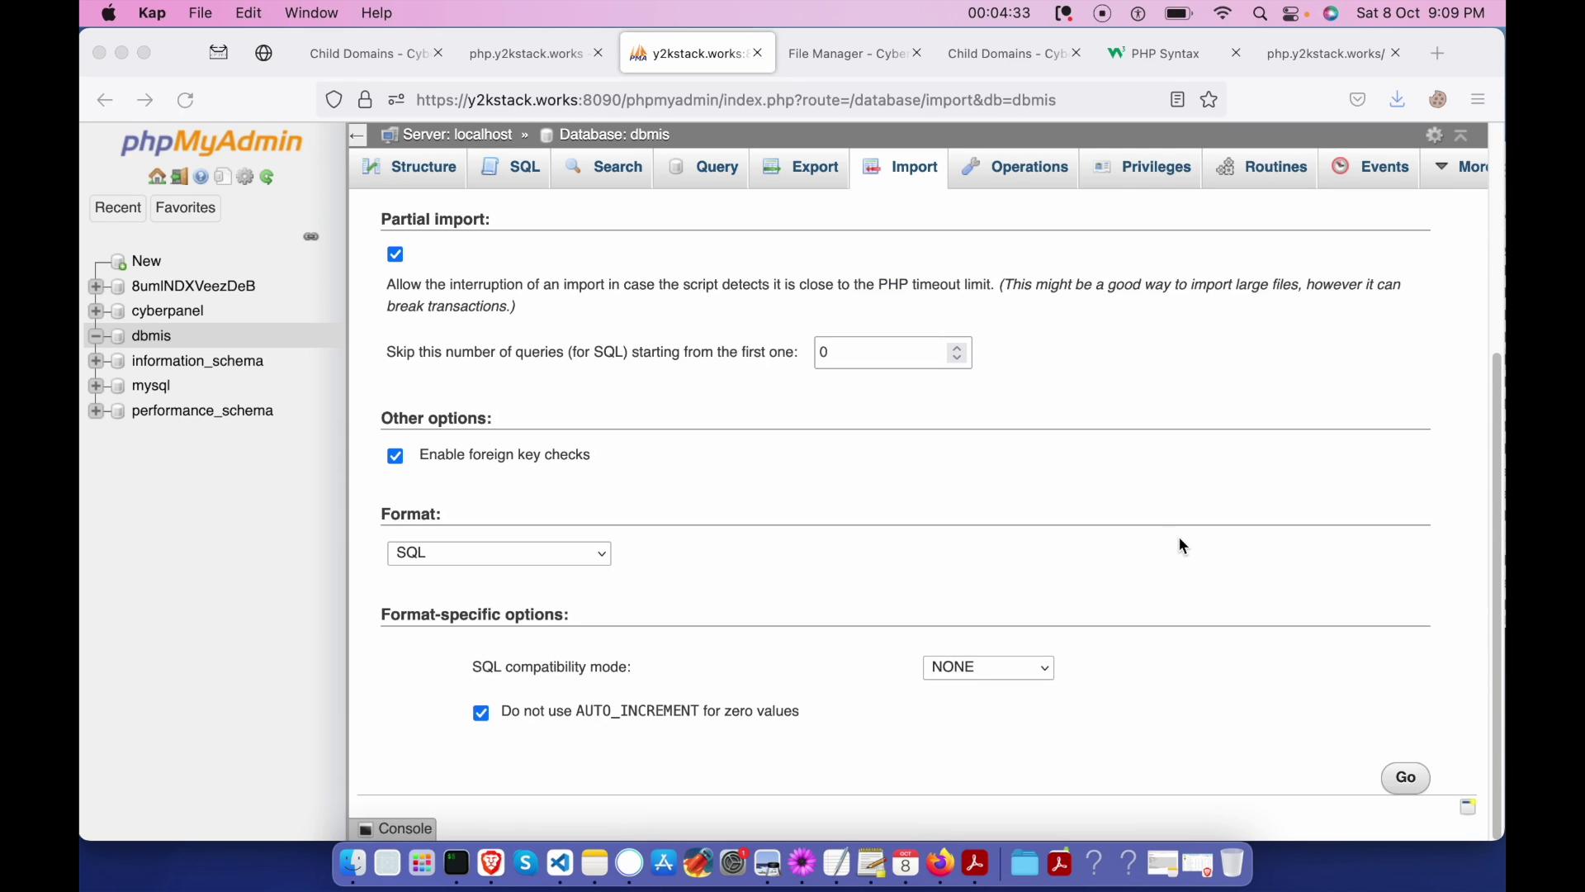
scroll(1179, 546, up, 6)
scroll(1179, 546, down, 6)
Refocus Firefox and scroll through the dbmis Import page.
click(440, 806)
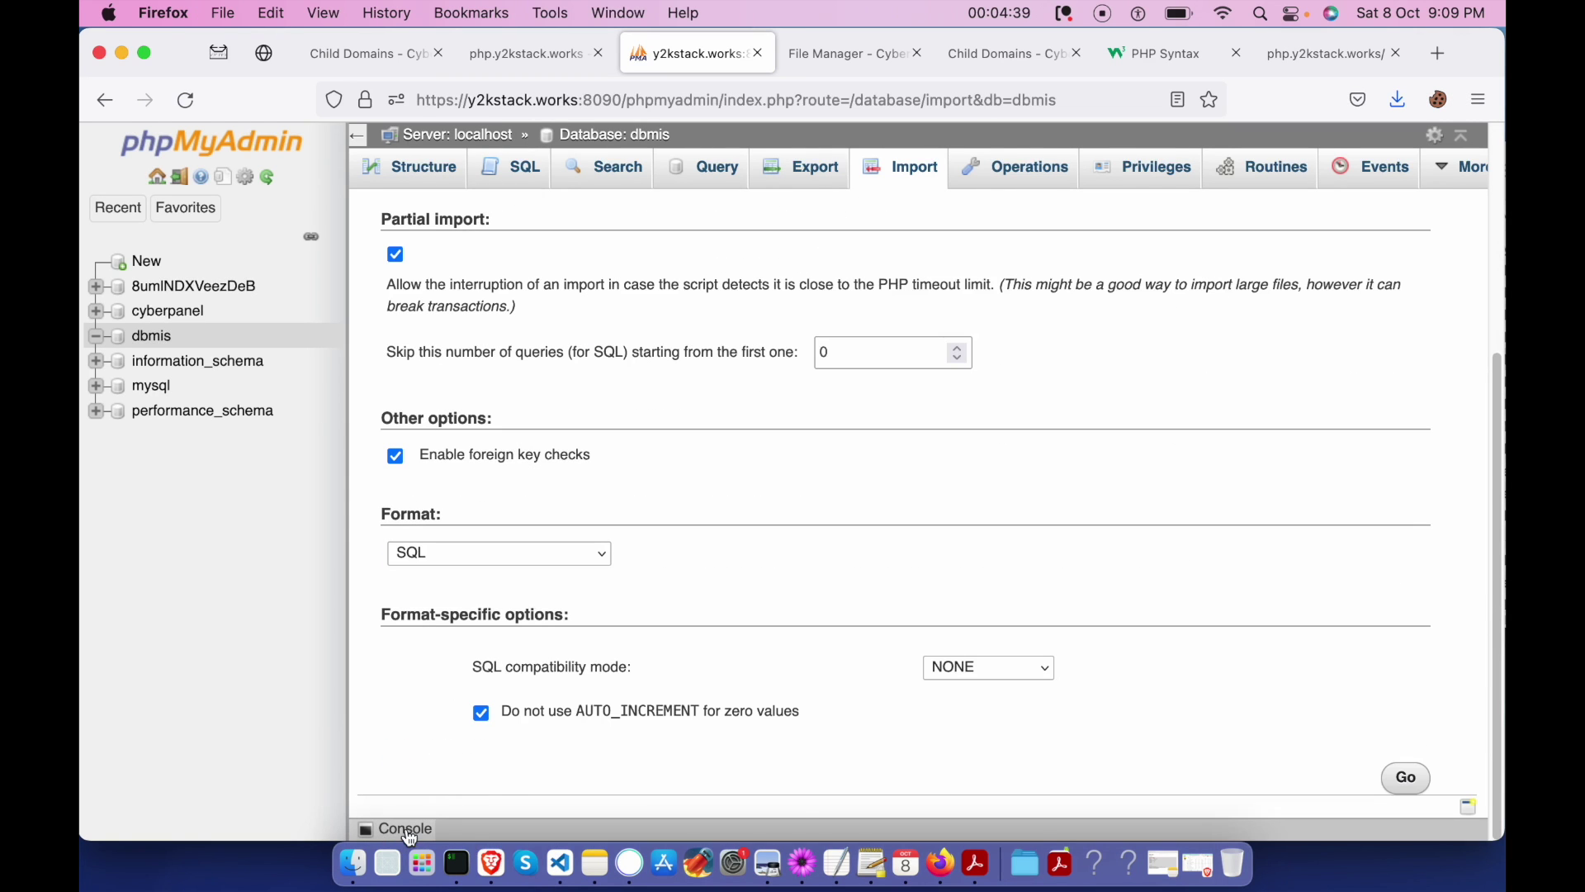
scroll(693, 637, up, 5)
scroll(694, 638, down, 5)
scroll(693, 639, up, 2)
scroll(694, 638, up, 2)
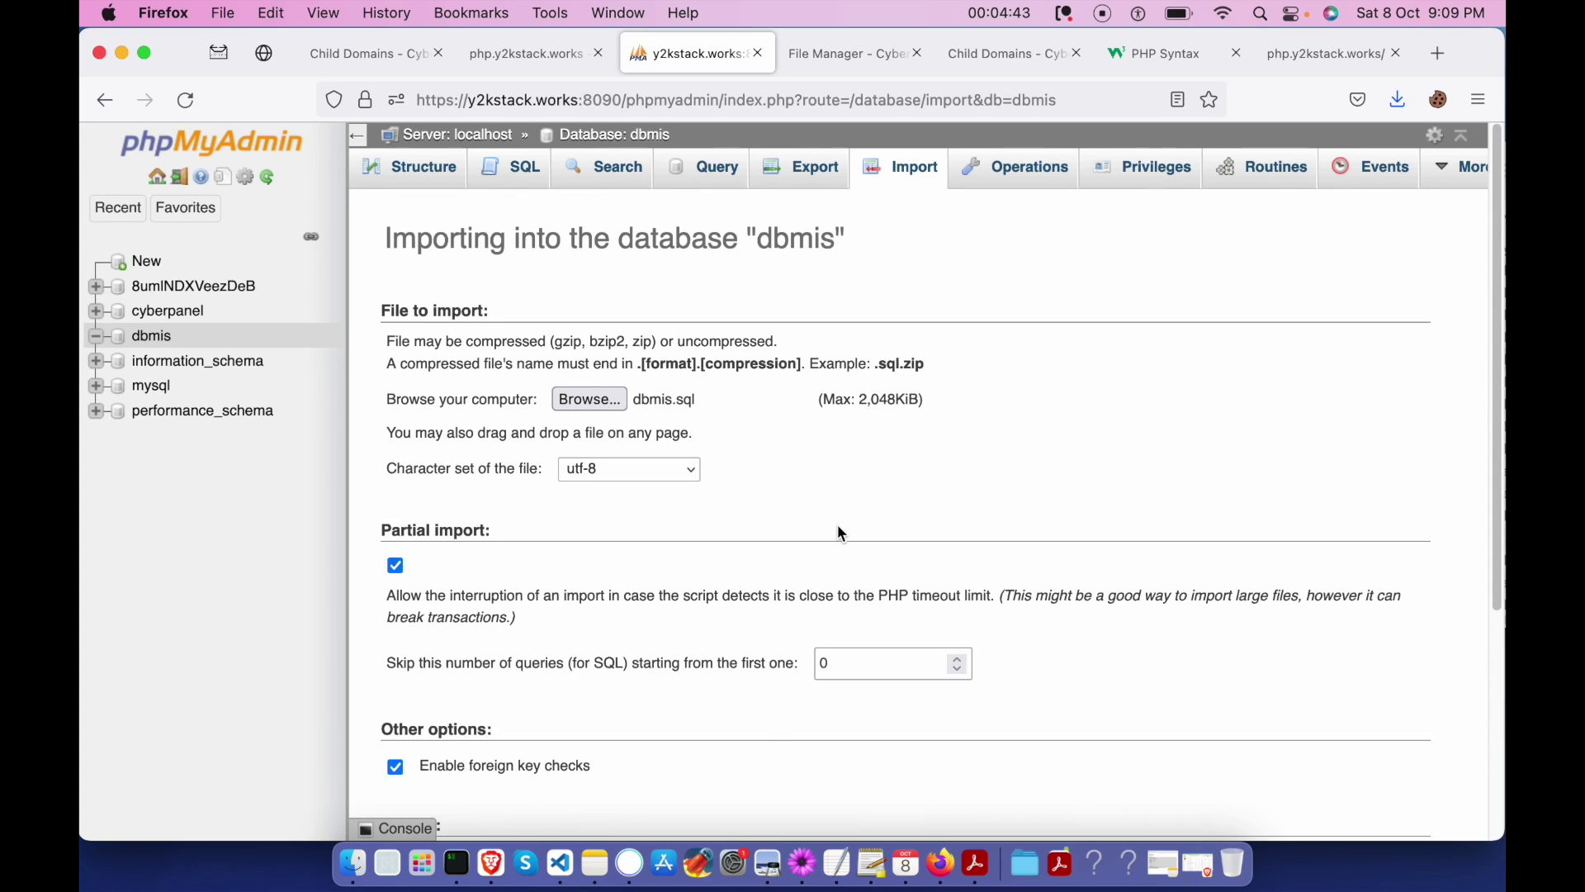
scroll(838, 528, down, 4)
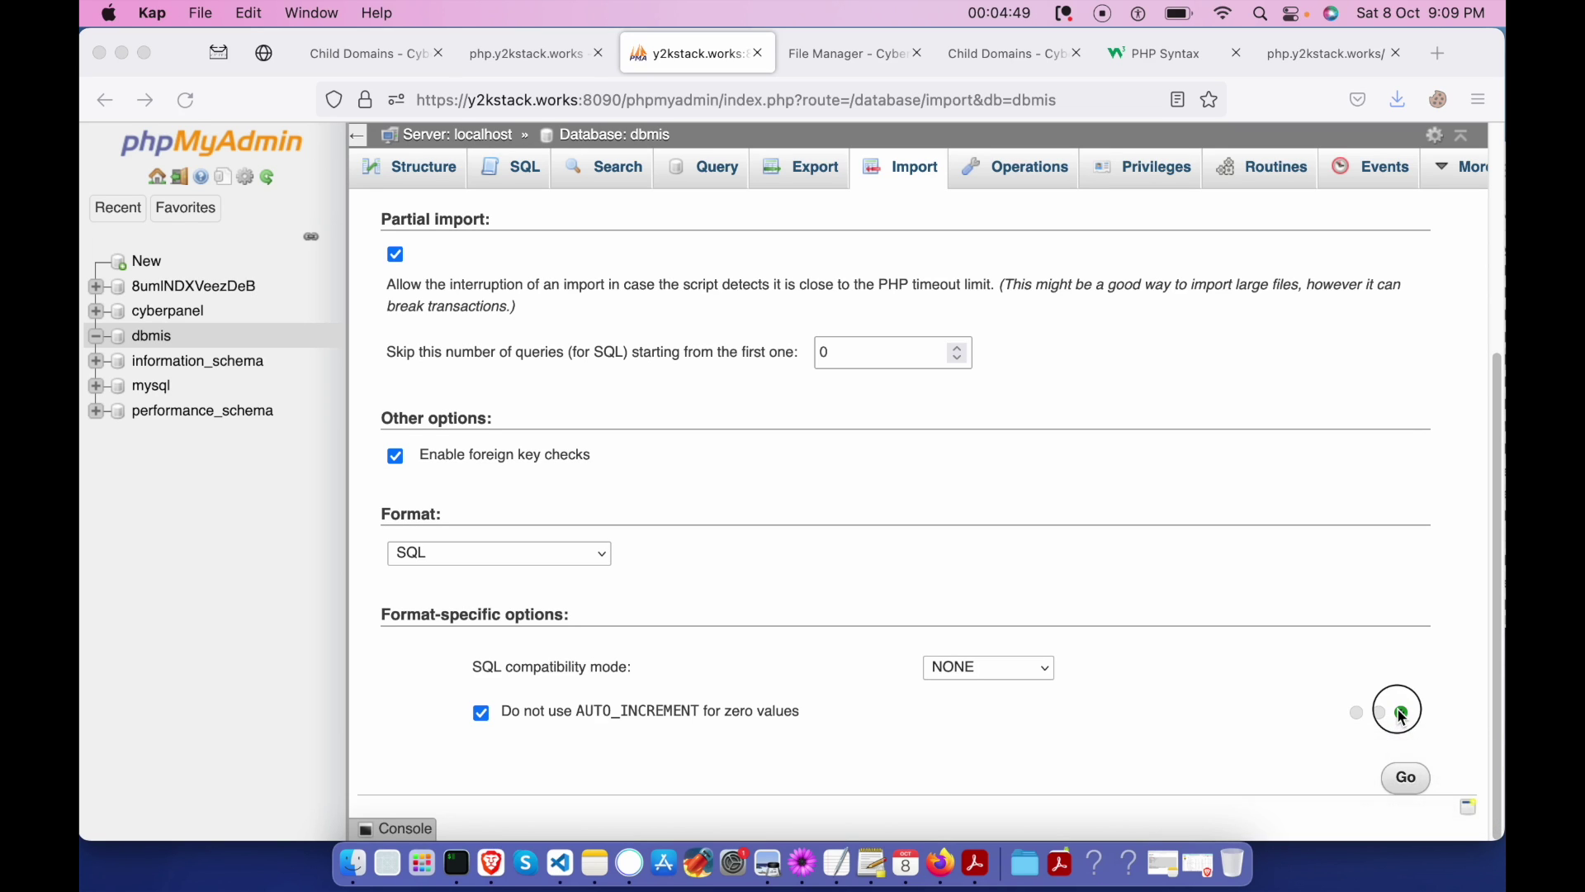
Zoom the Import page to 110% and review the SQL format and compatibility options.
mouse_move(1401, 715)
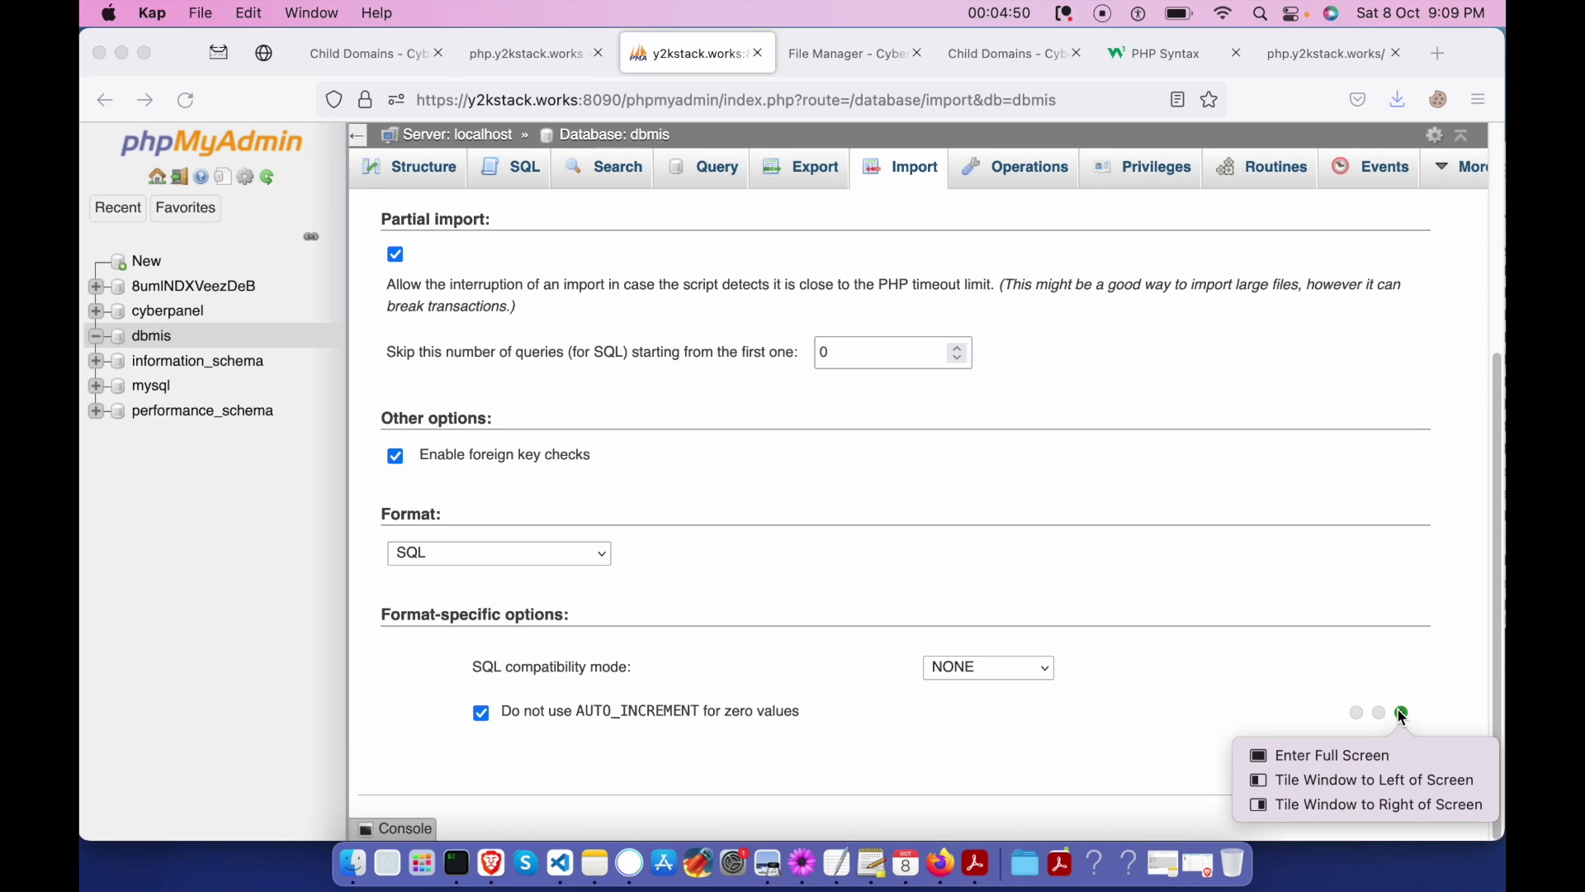
click(1459, 694)
scroll(1458, 700, up, 5)
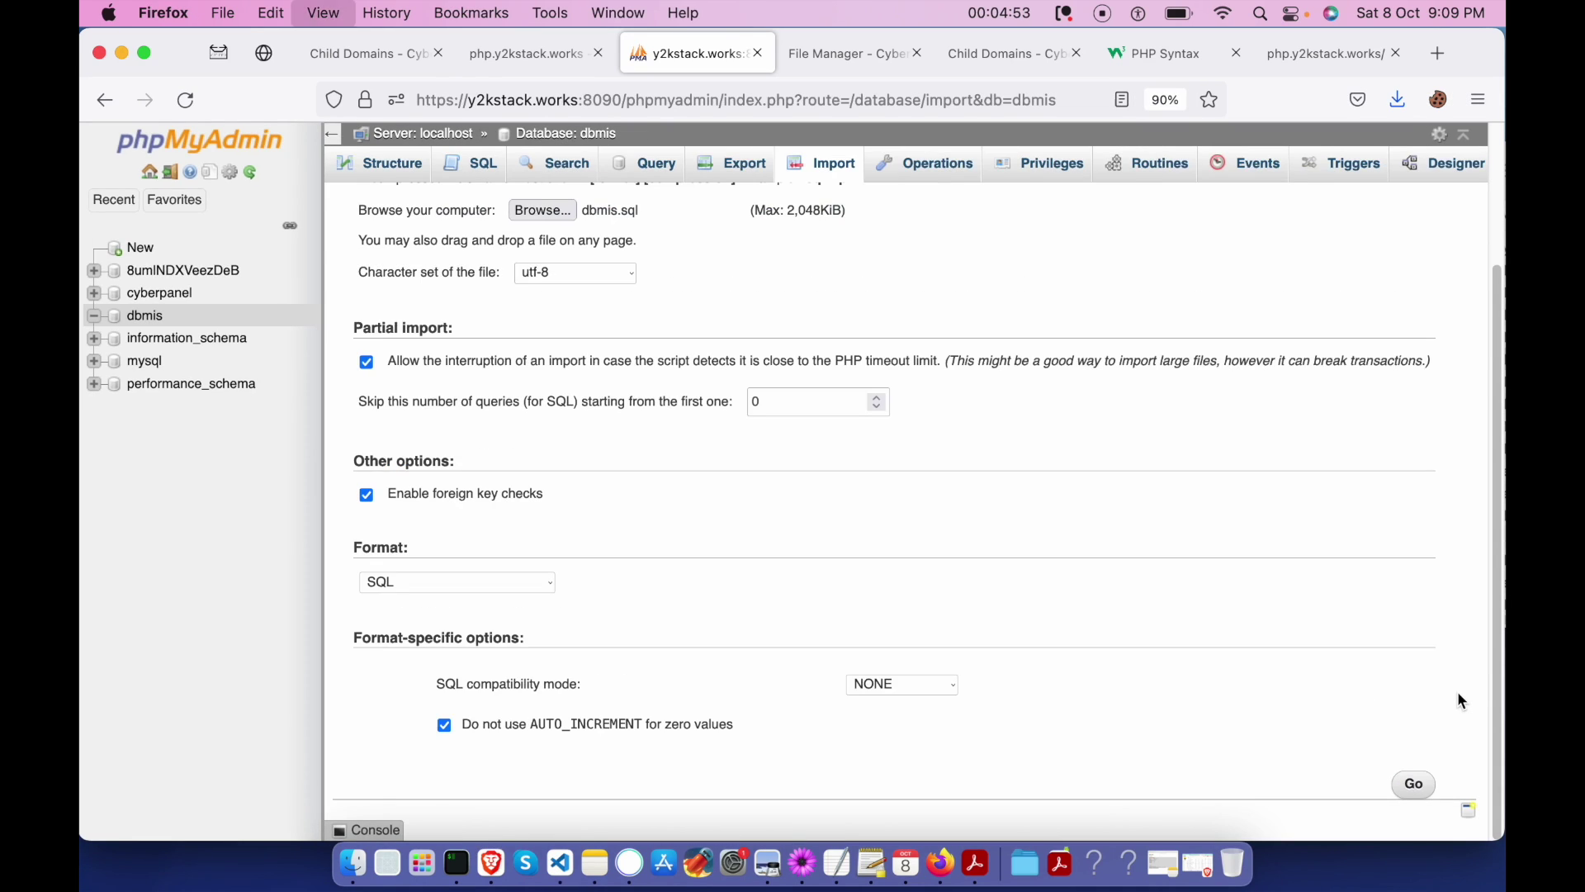
key(super+plus)
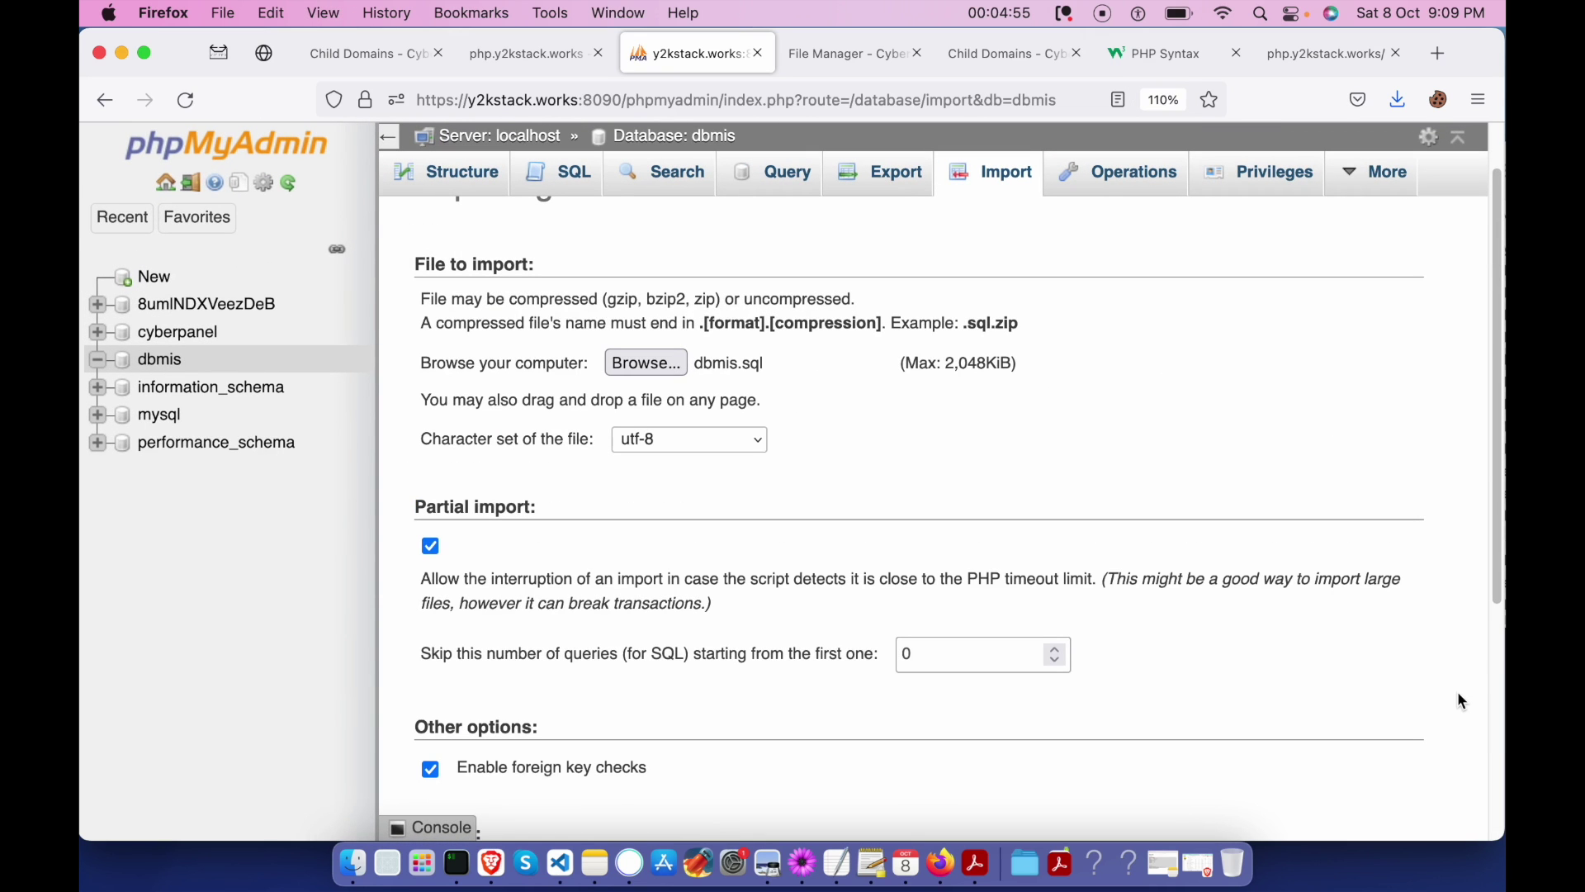
scroll(1453, 692, down, 5)
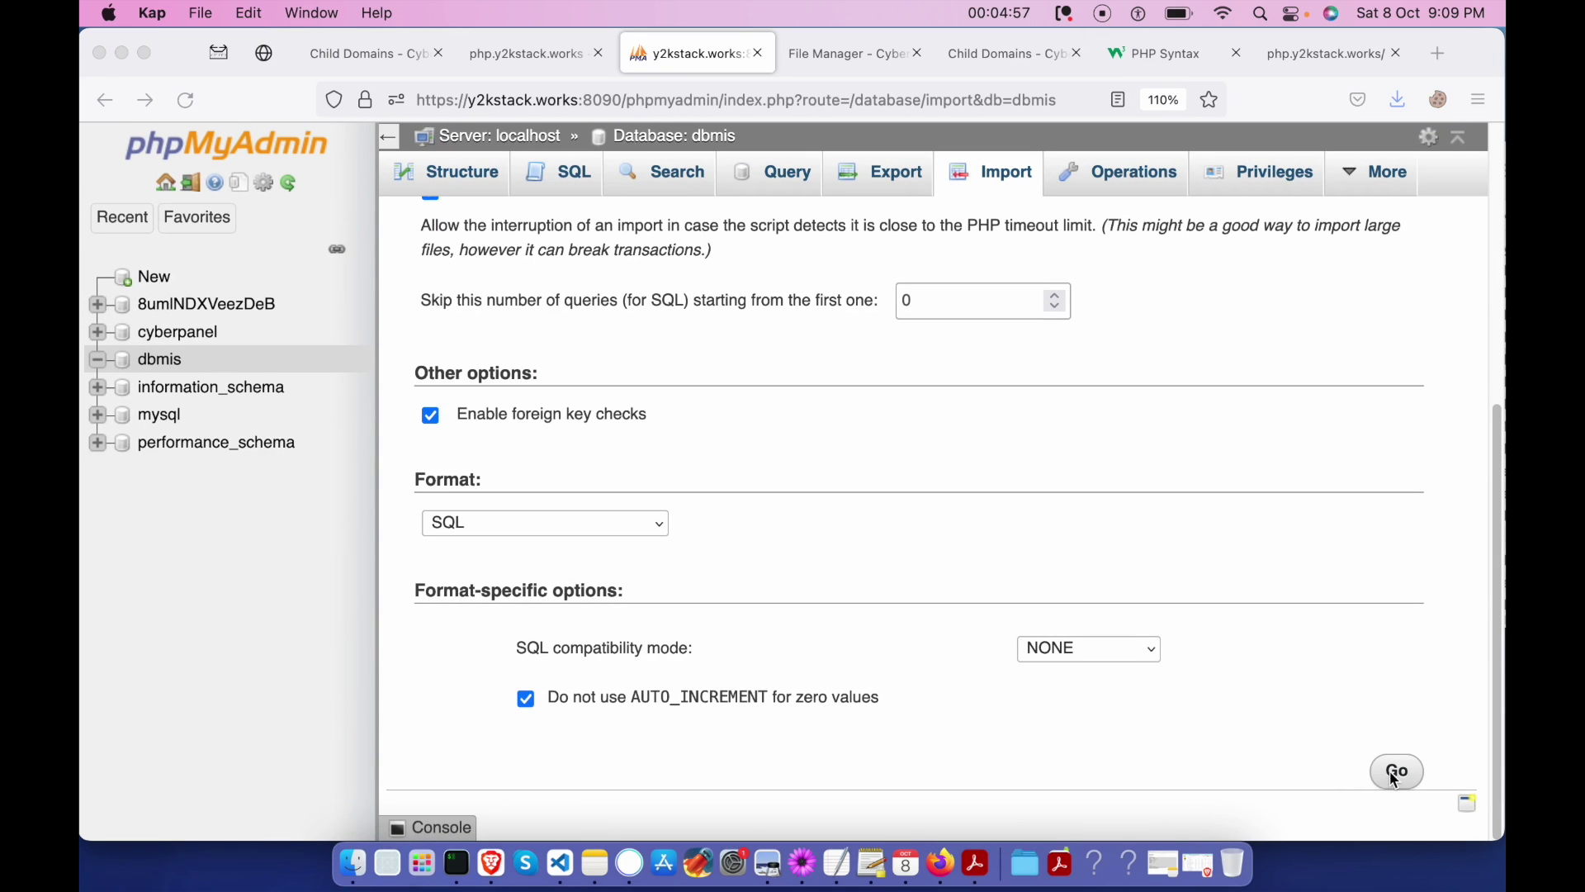
scroll(1156, 578, up, 5)
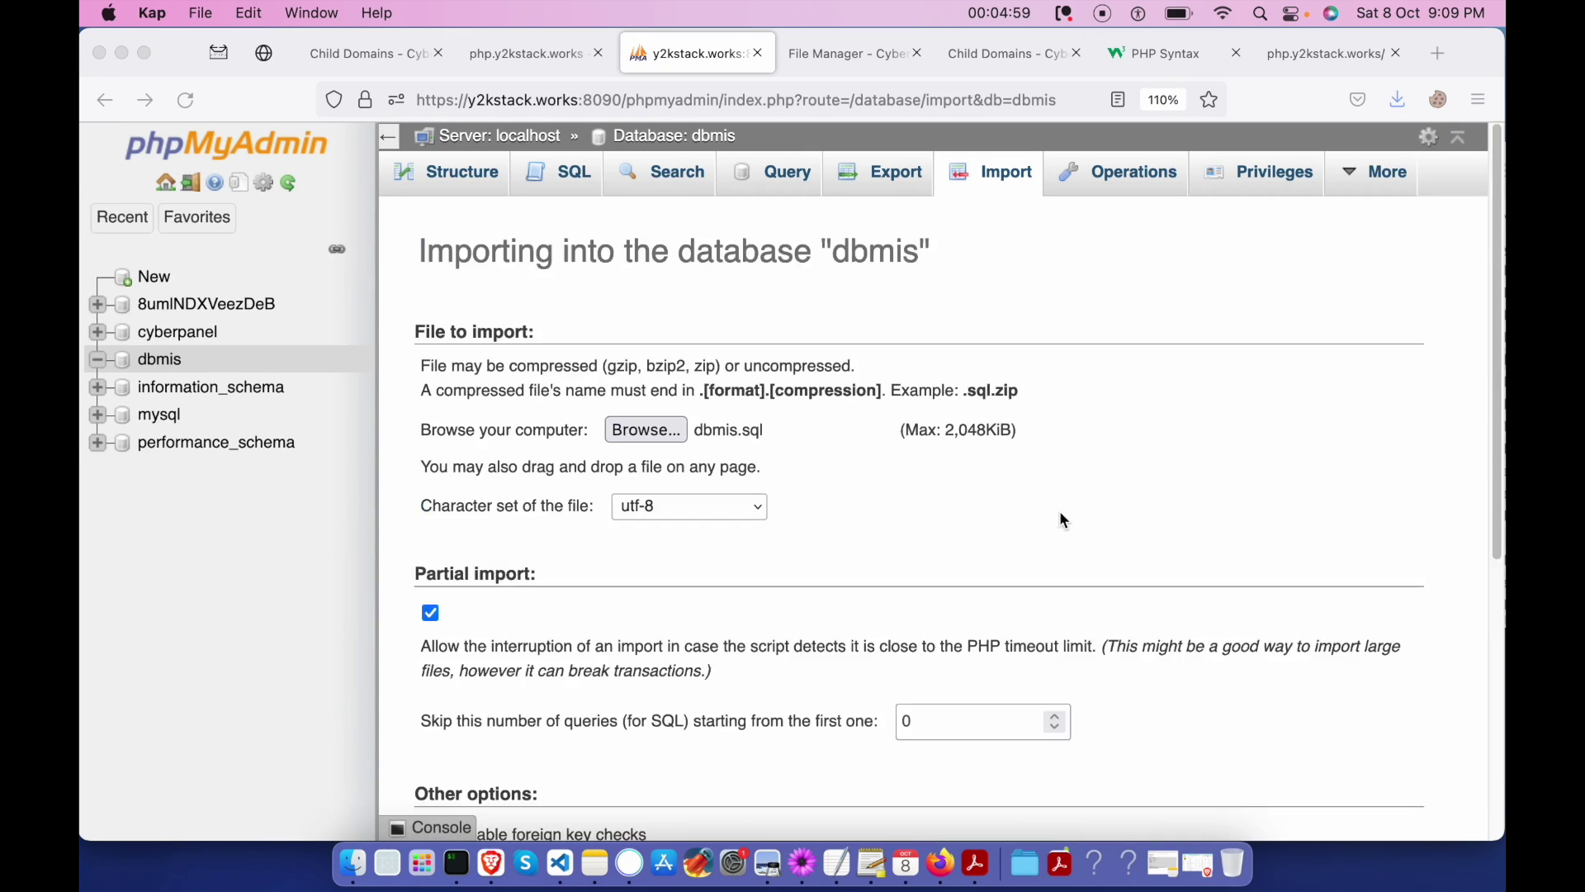
scroll(1077, 518, down, 5)
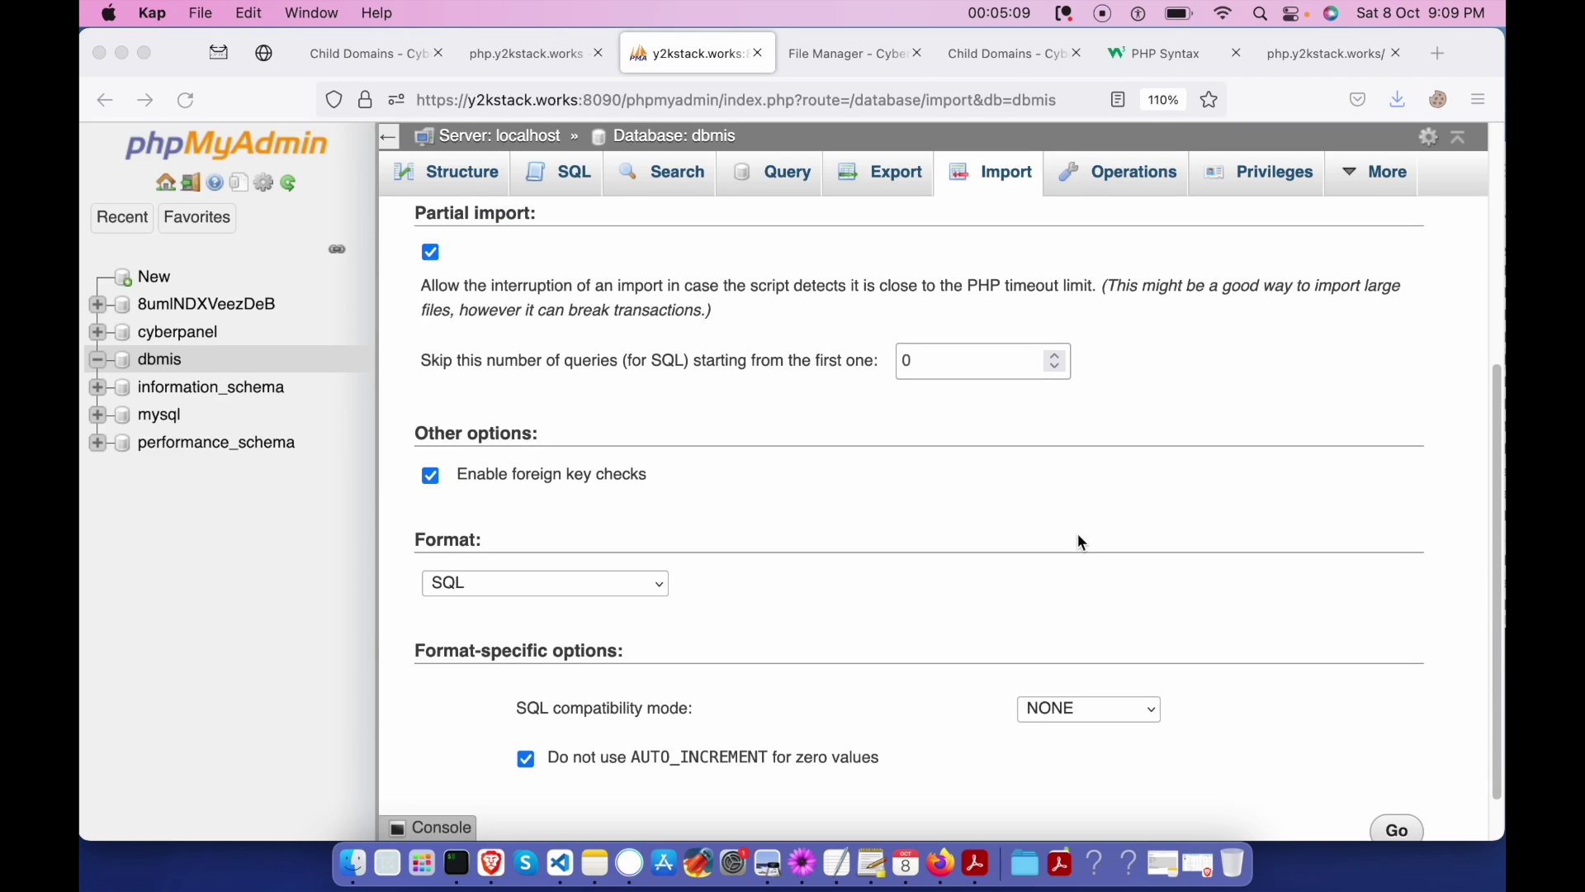
scroll(1077, 533, down, 2)
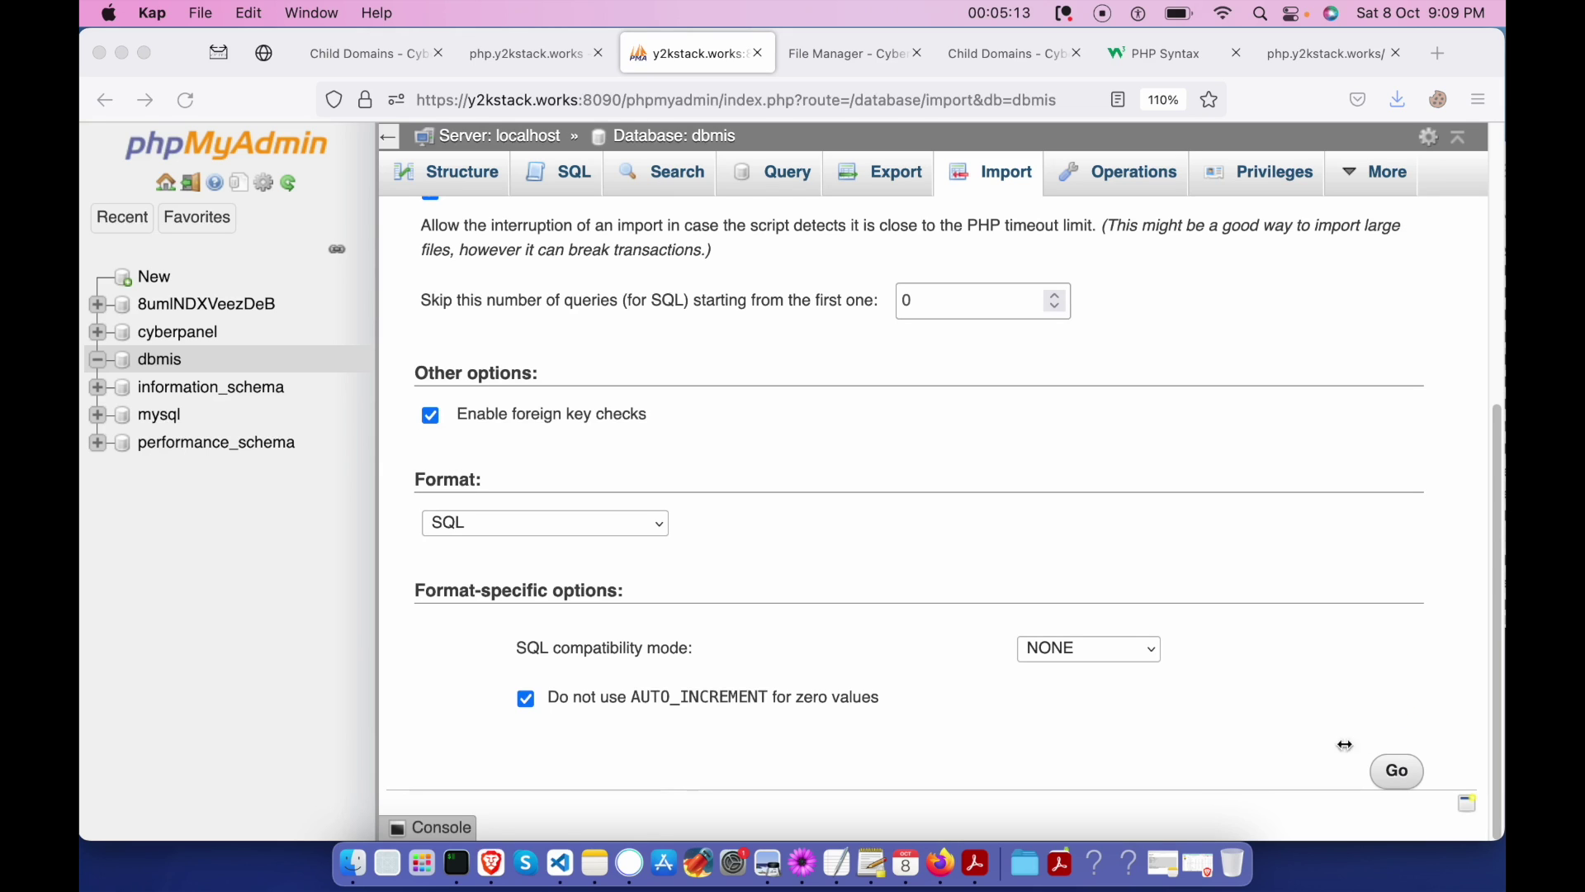
scroll(820, 677, up, 10)
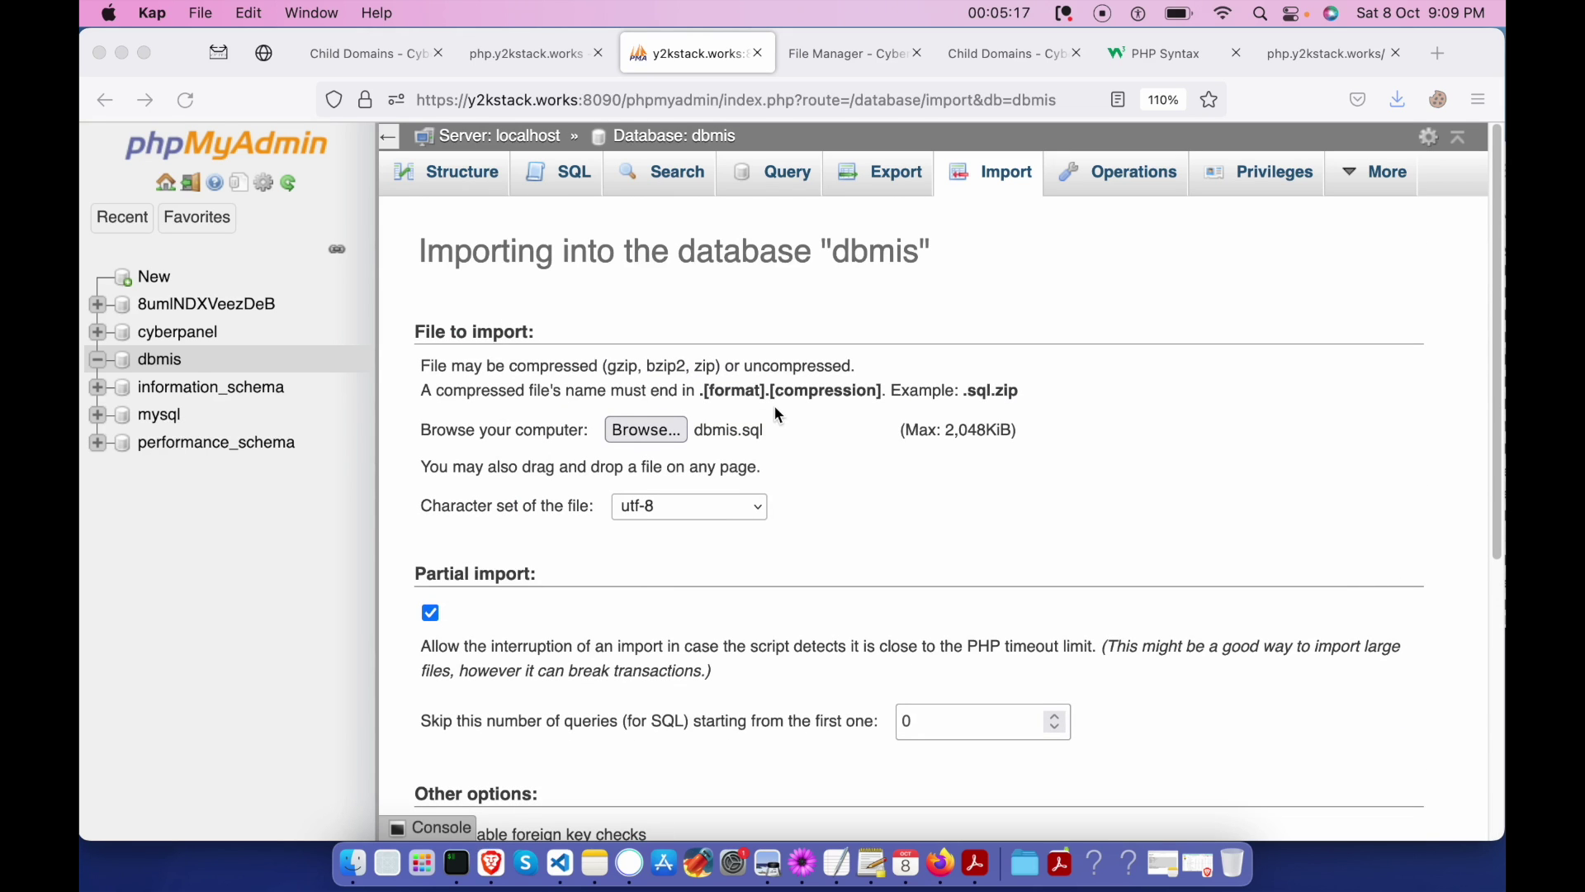
Reload phpMyAdmin and open the dbmis database's Import page.
click(182, 101)
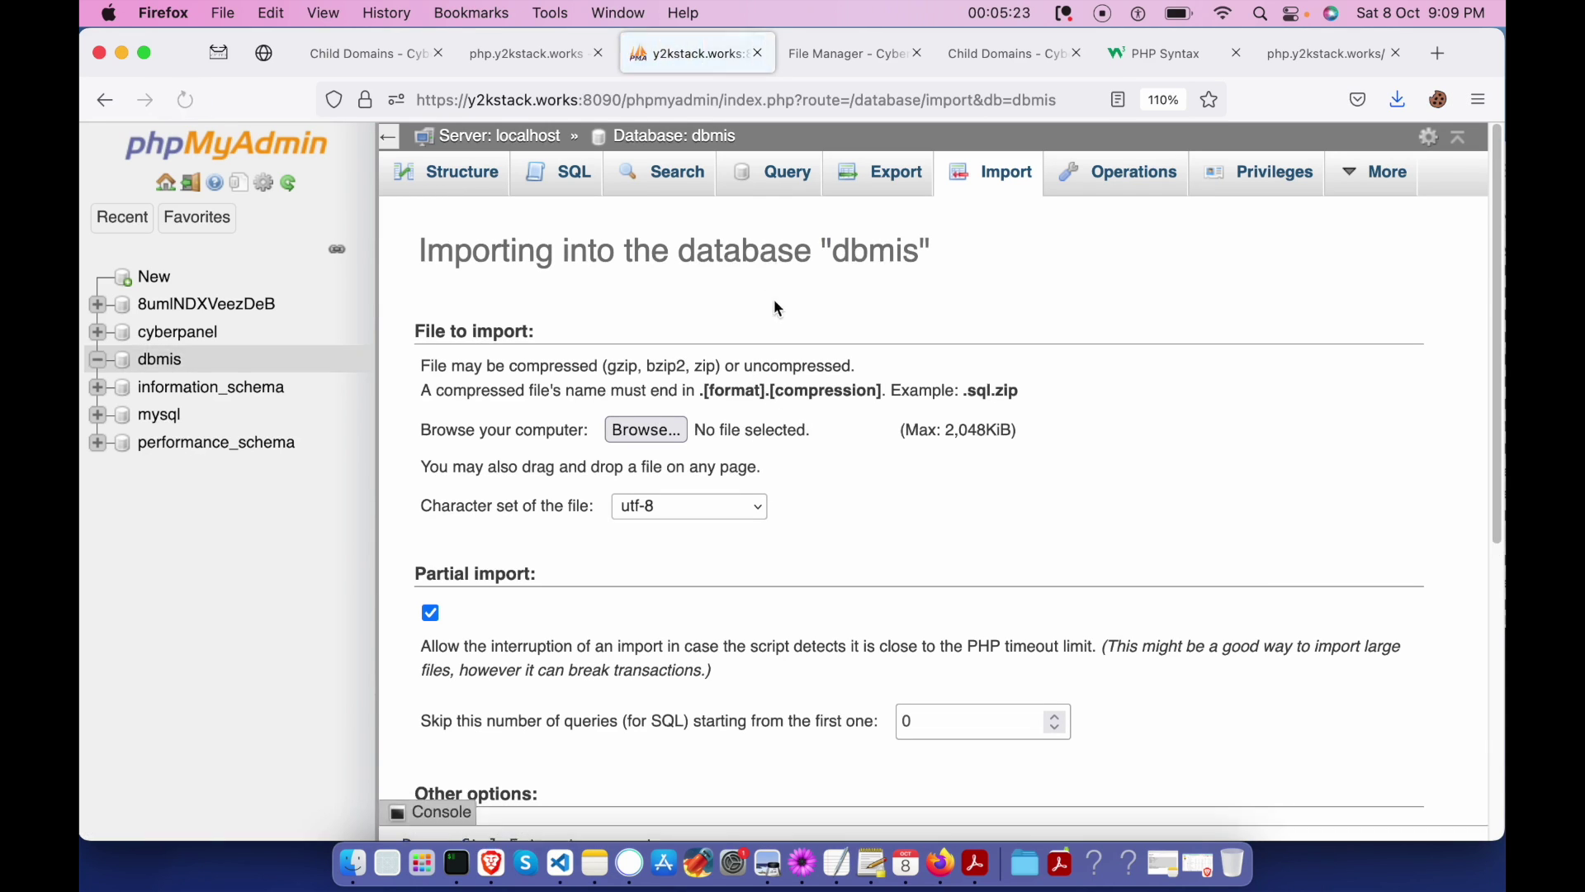
scroll(787, 309, down, 3)
click(165, 363)
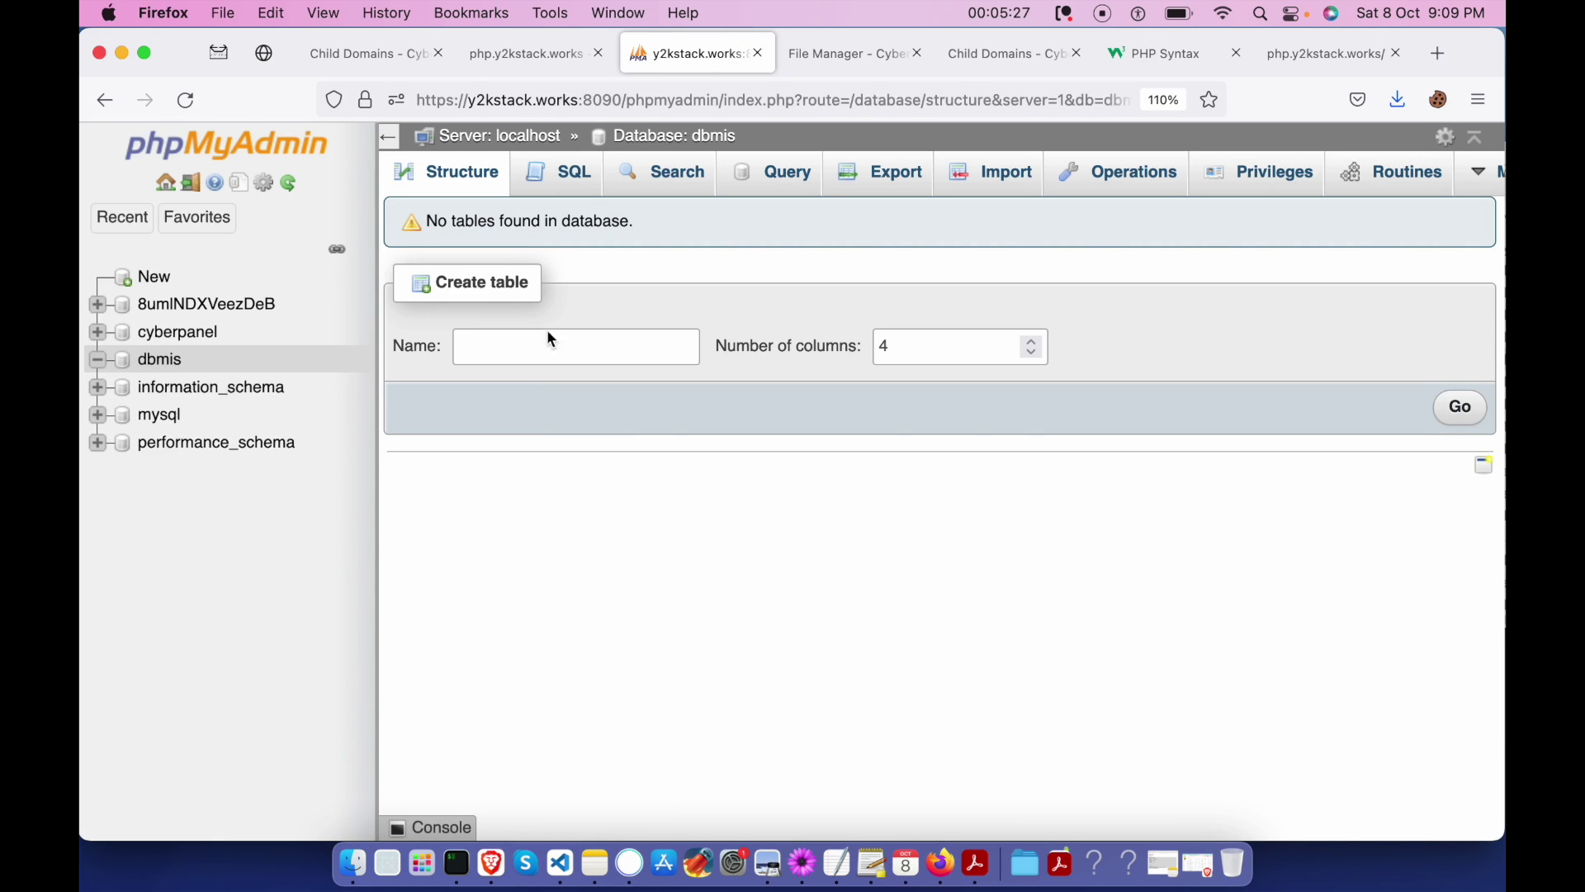
click(1003, 178)
scroll(660, 441, down, 5)
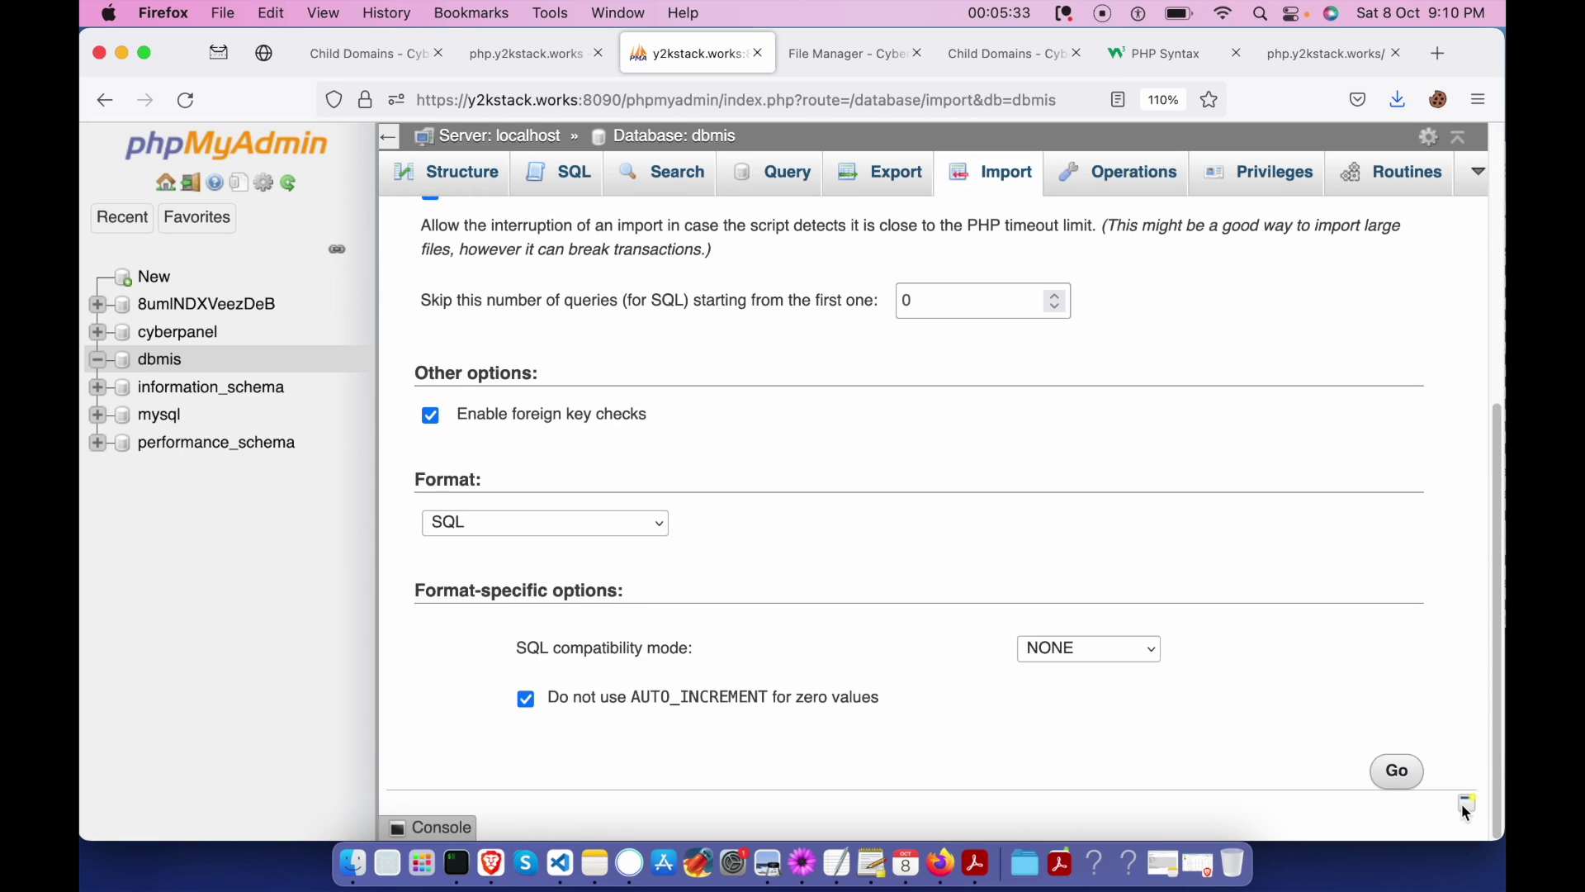
scroll(510, 685, up, 4)
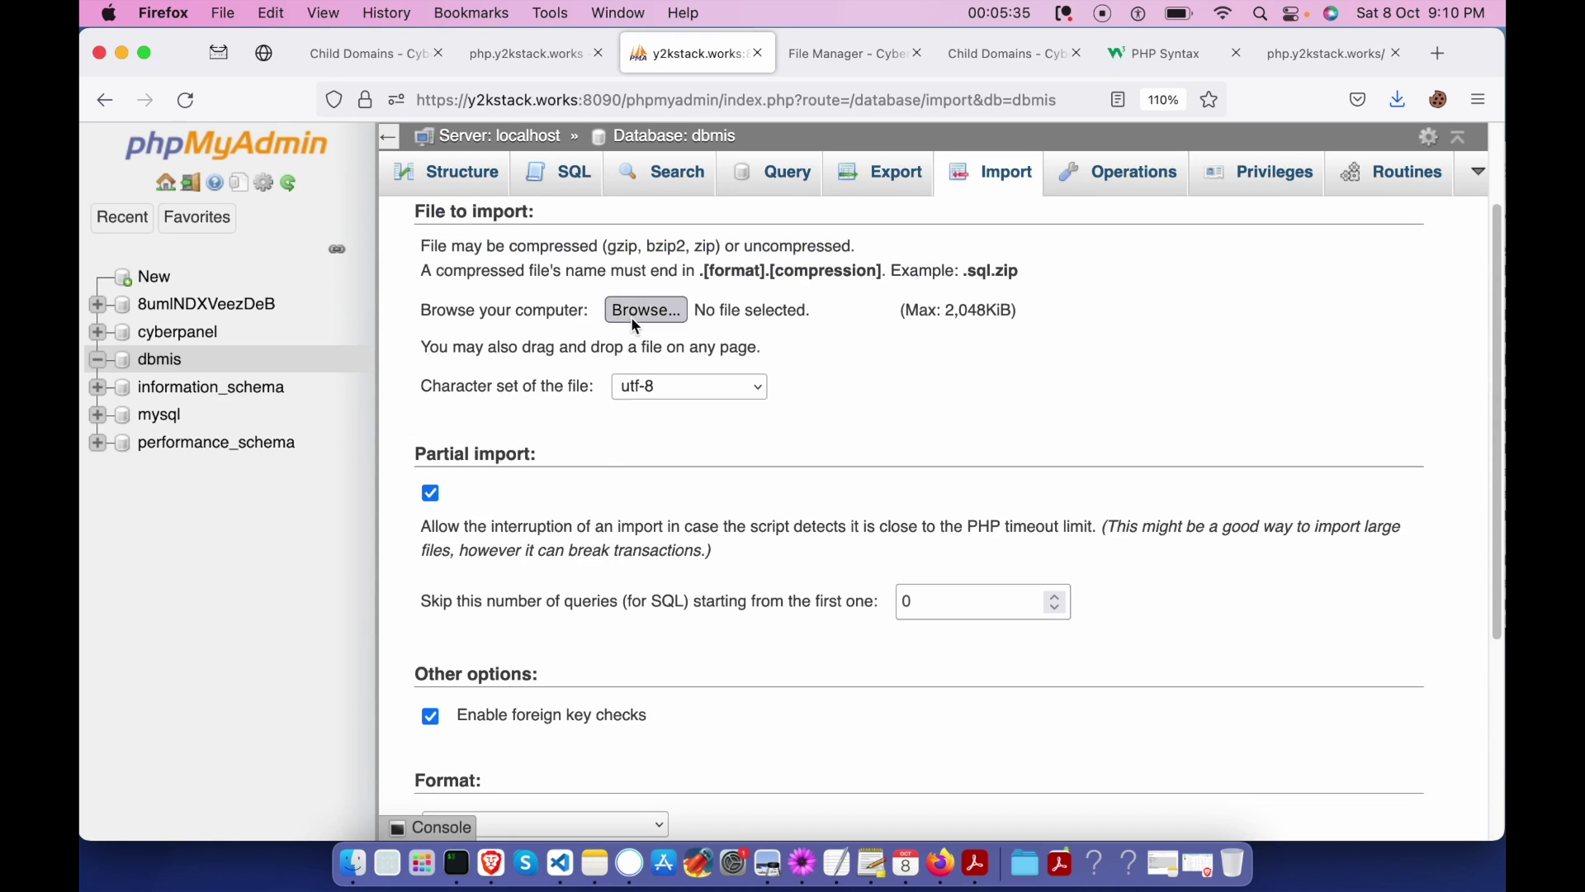
Choose dbmis.sql as the import file, leaving partial import enabled.
click(698, 312)
click(584, 225)
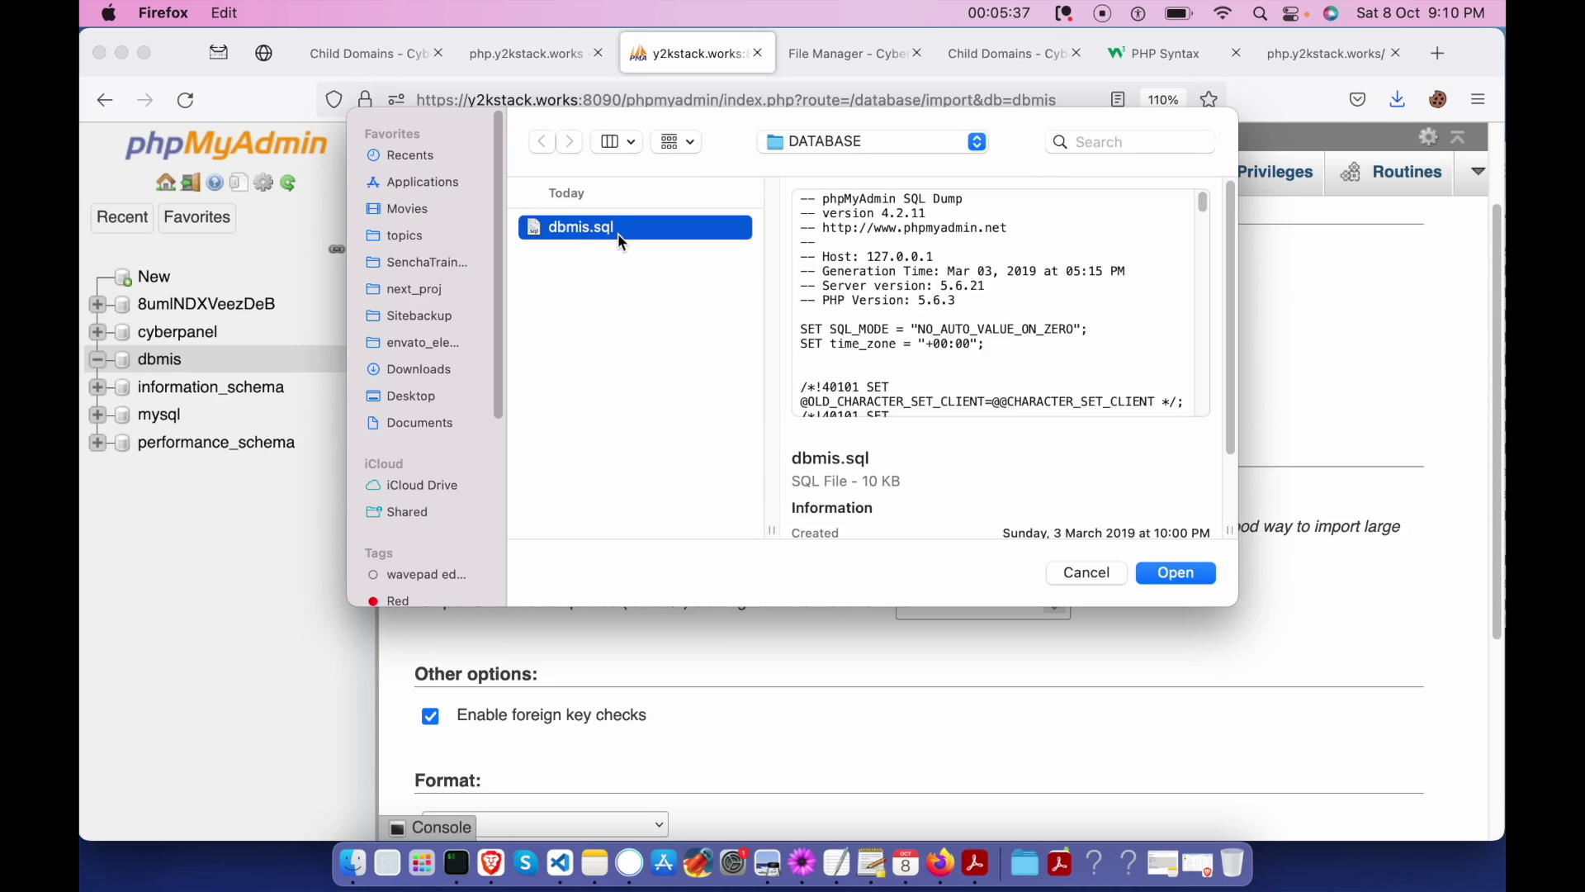
click(1188, 573)
scroll(1199, 576, down, 5)
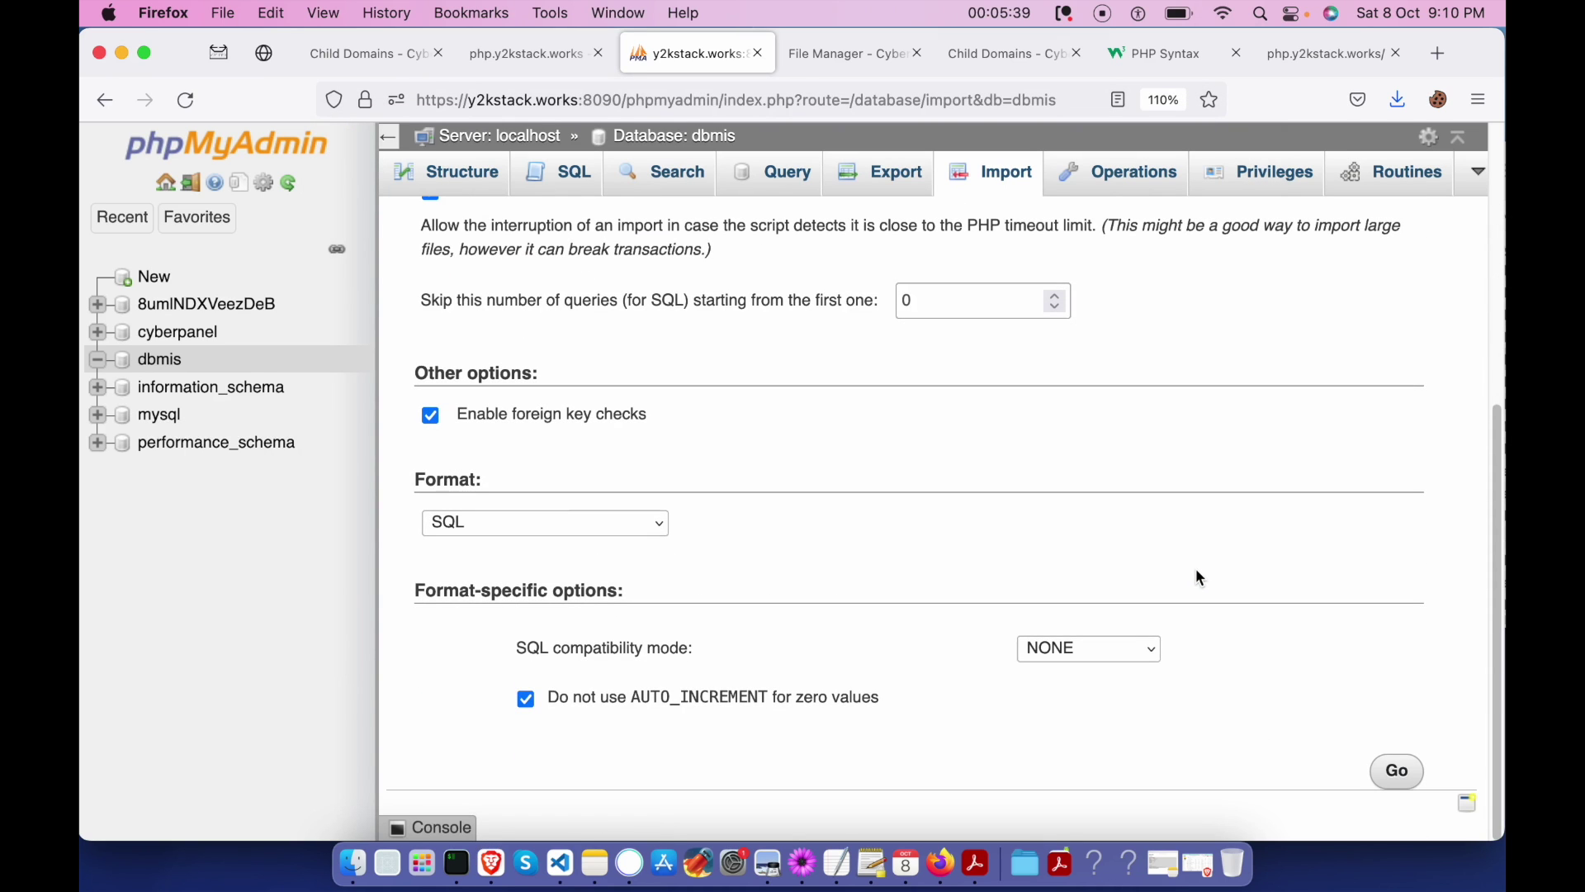
scroll(1093, 553, up, 7)
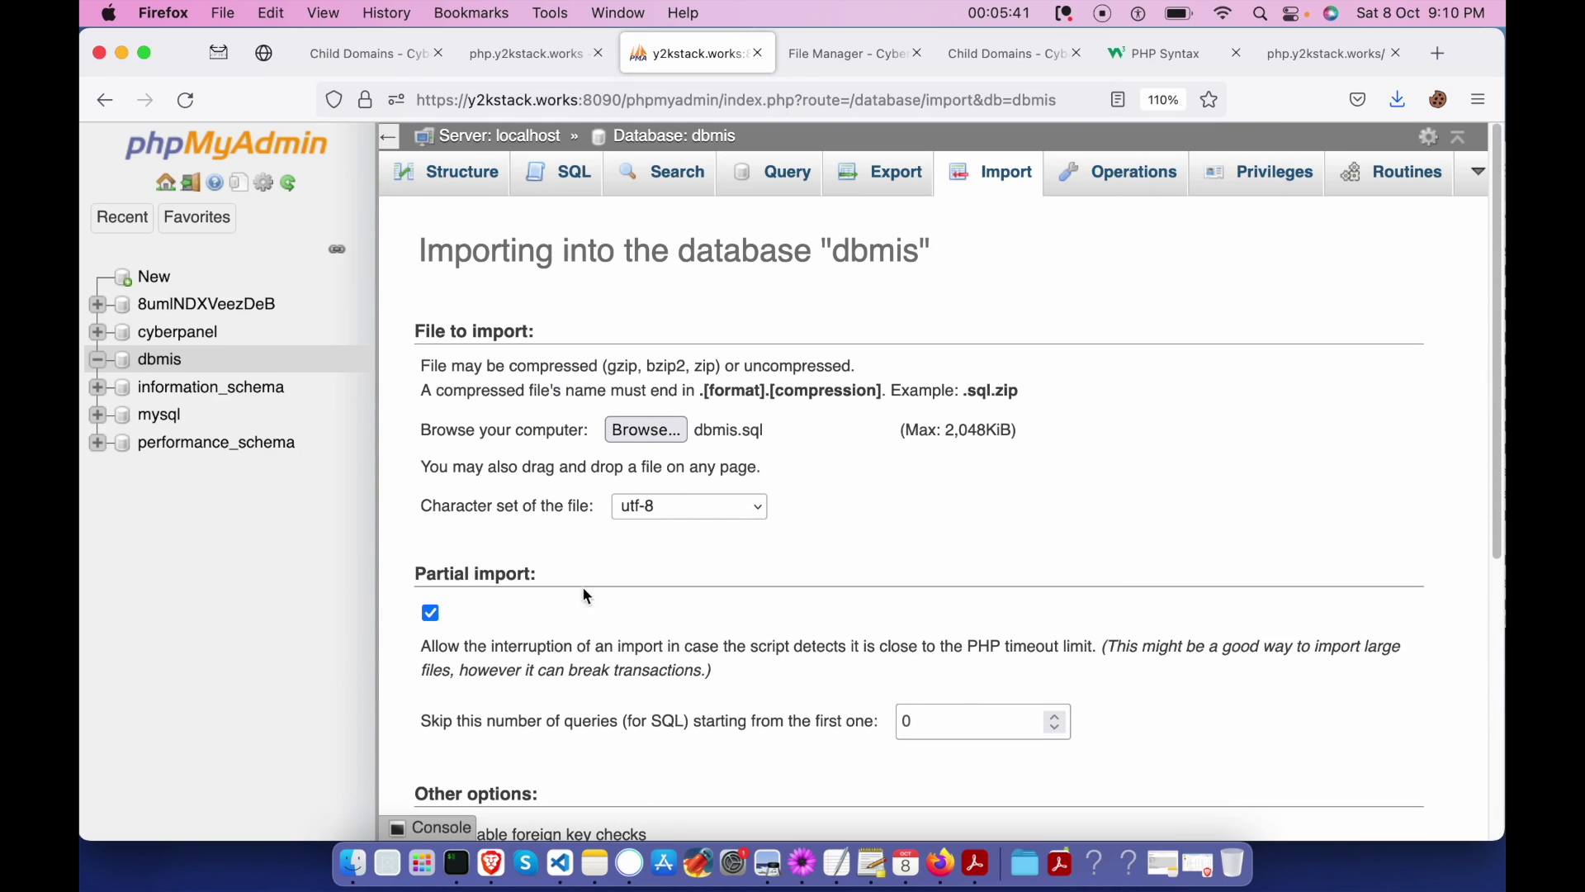
click(432, 615)
click(433, 614)
scroll(780, 457, down, 3)
scroll(844, 455, down, 4)
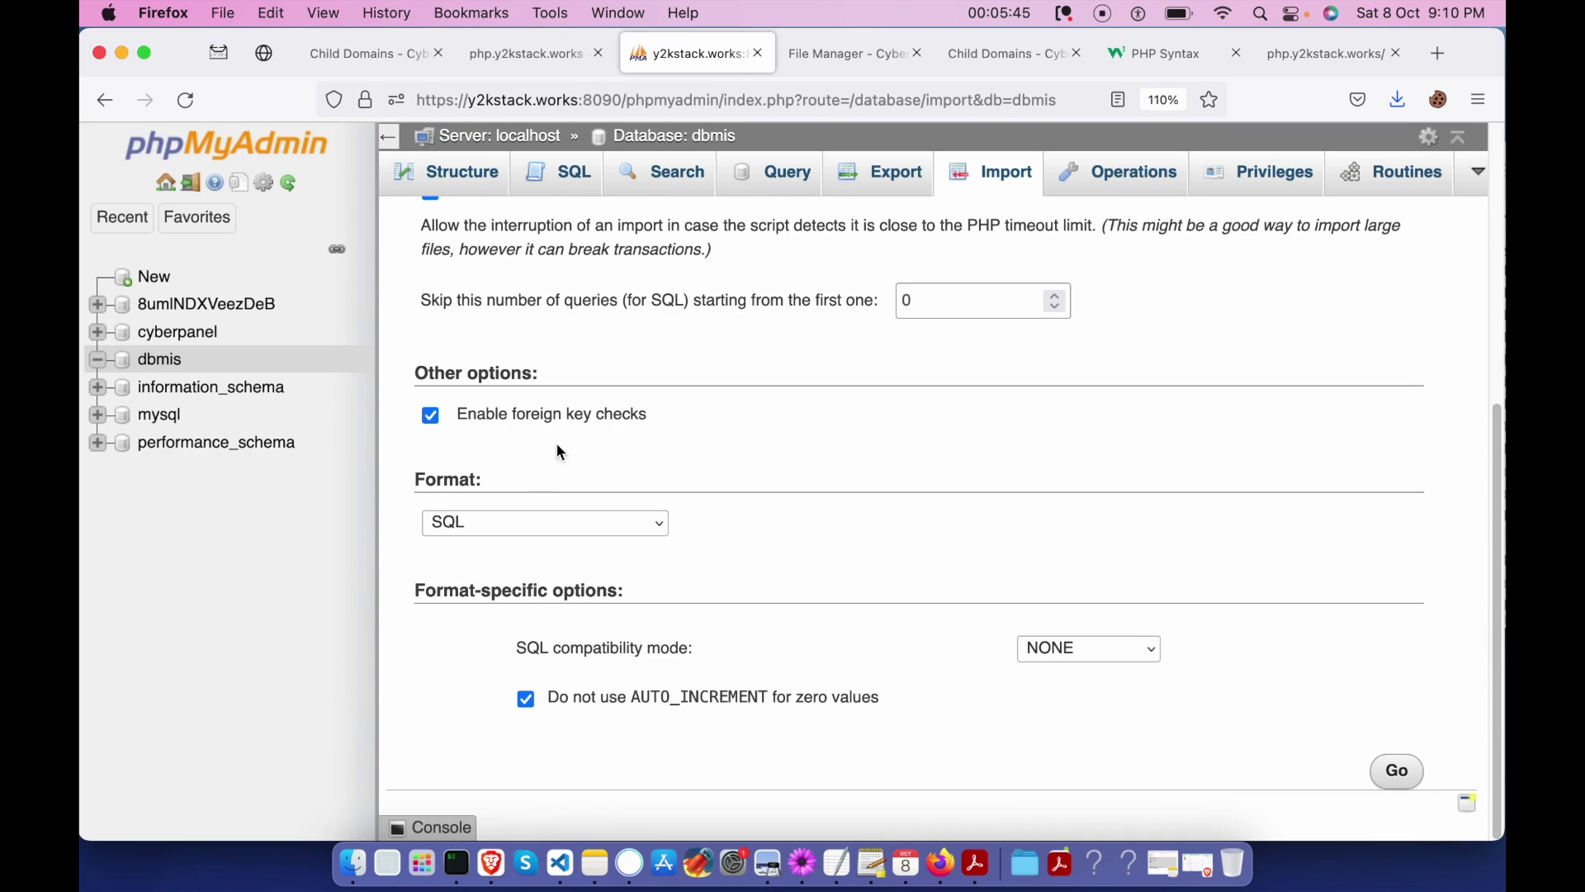
Keep format SQL and compatibility mode NONE, and run the dbmis.sql import.
click(625, 528)
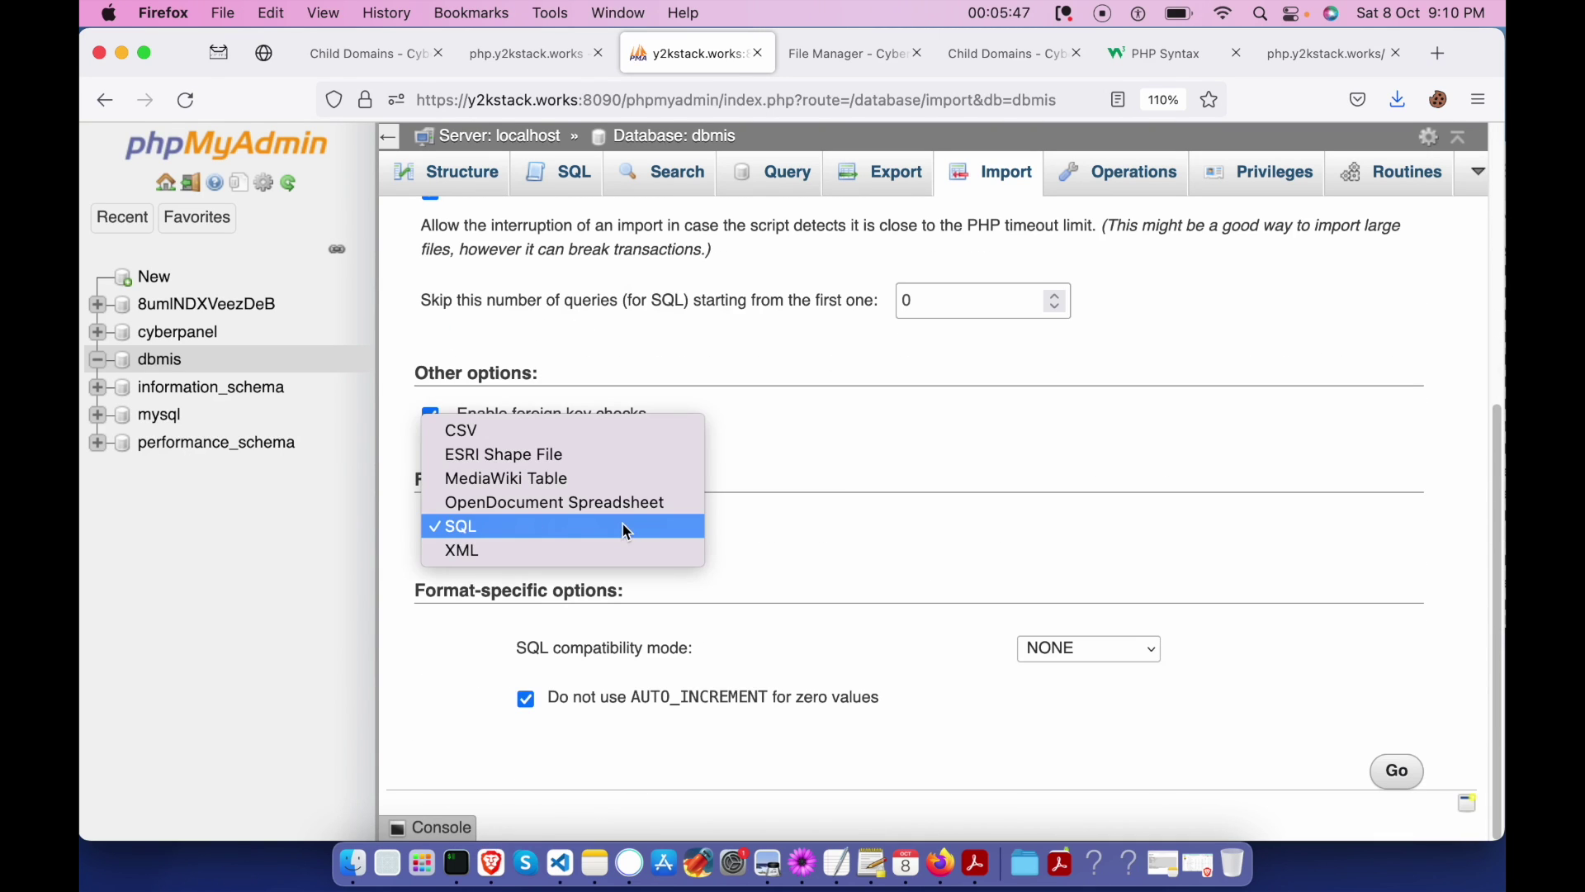
click(524, 525)
click(1067, 649)
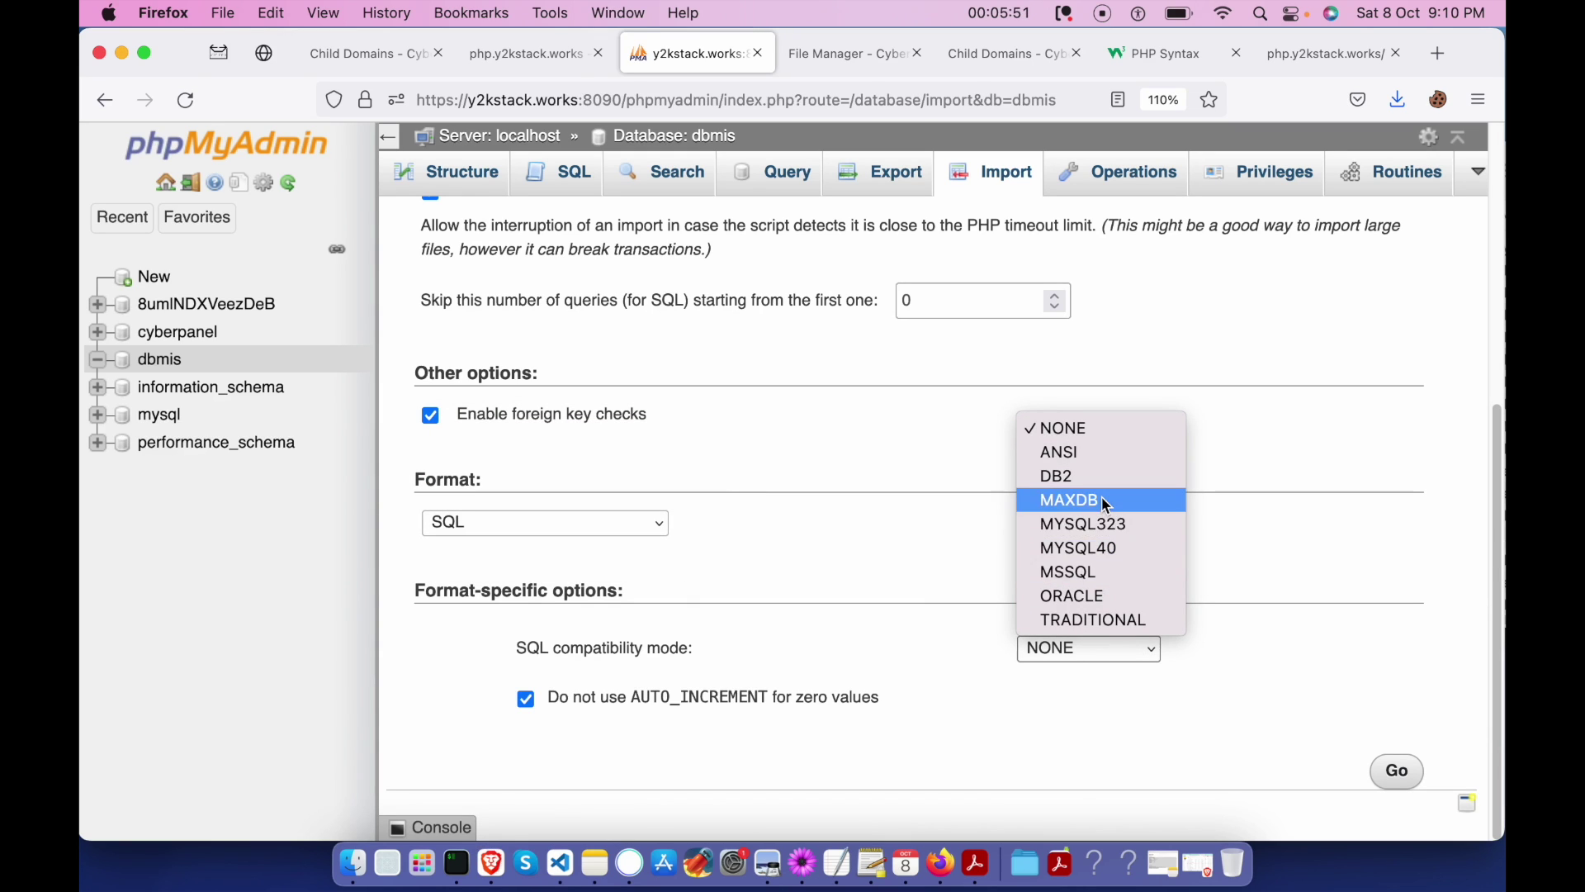
click(1275, 505)
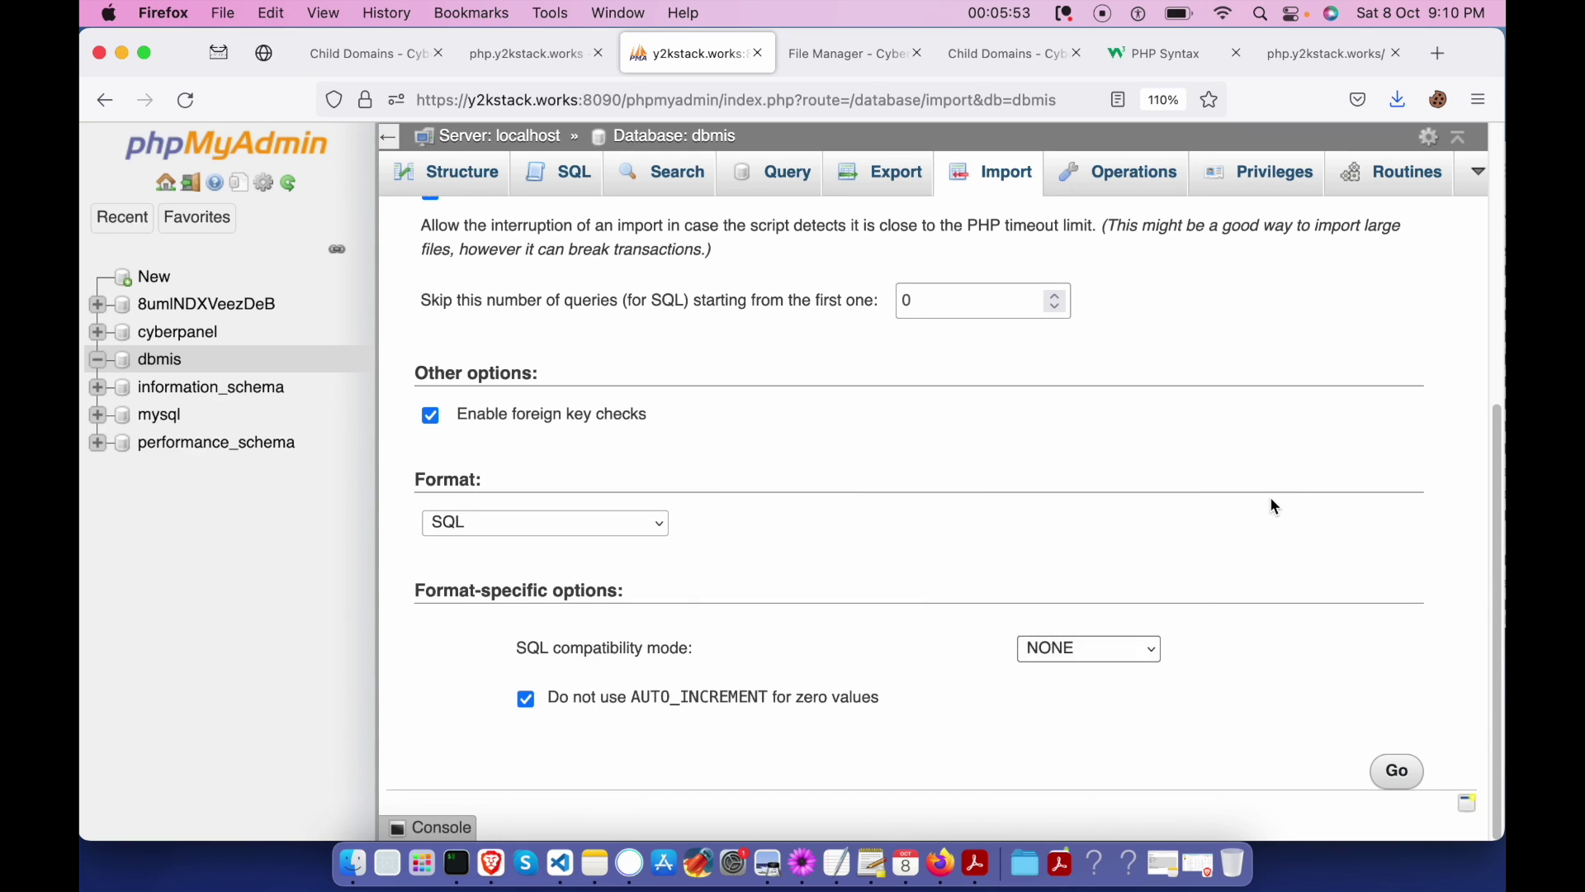
click(1407, 773)
key(super+shift+5)
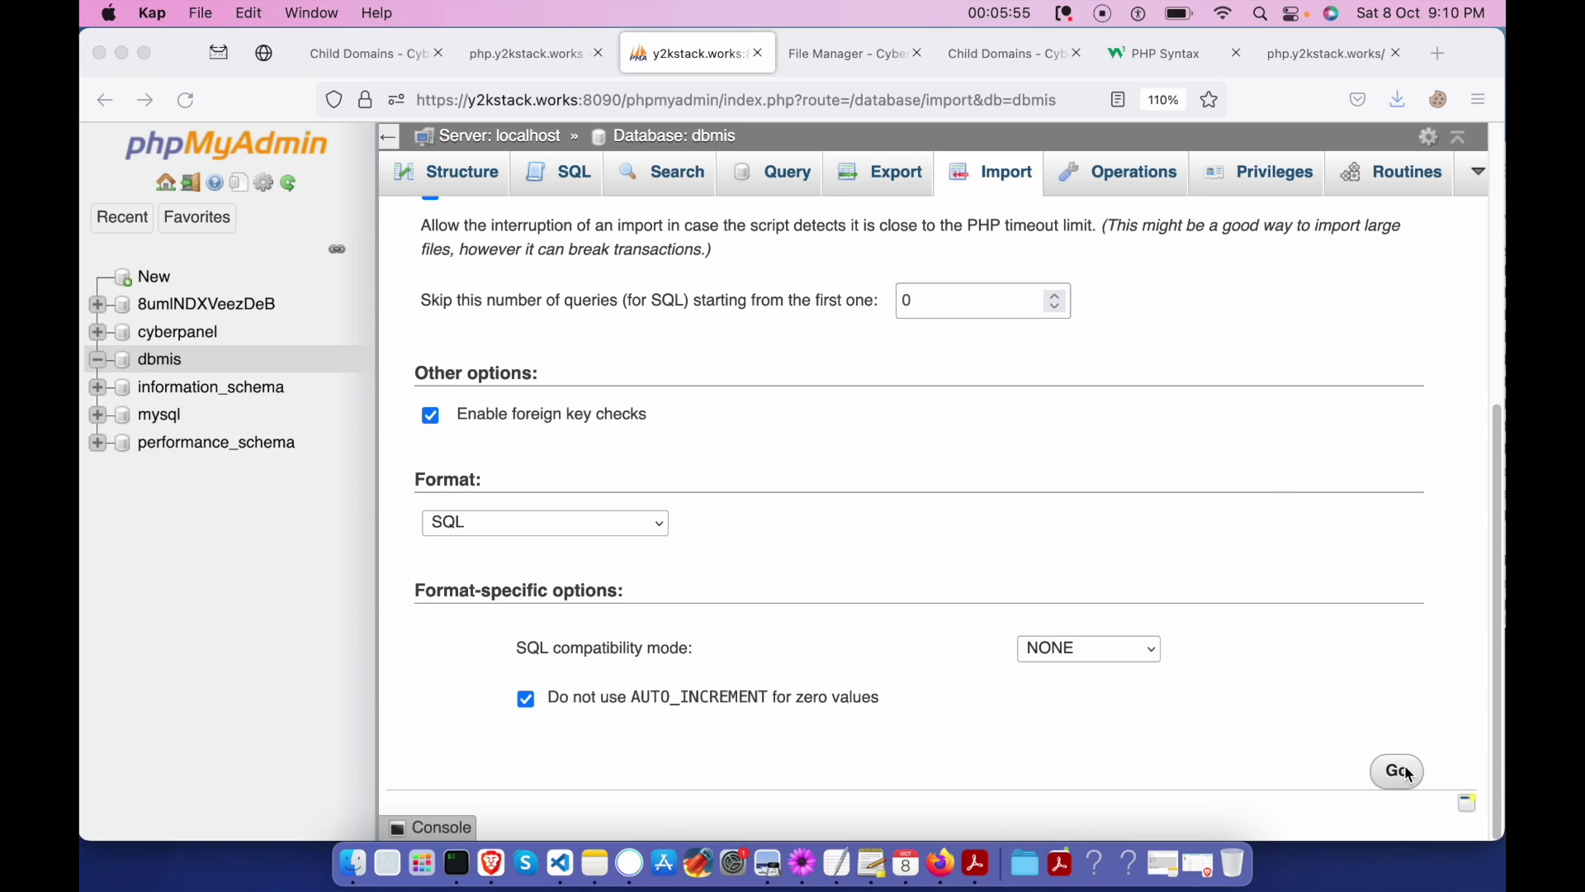
scroll(1360, 436, up, 5)
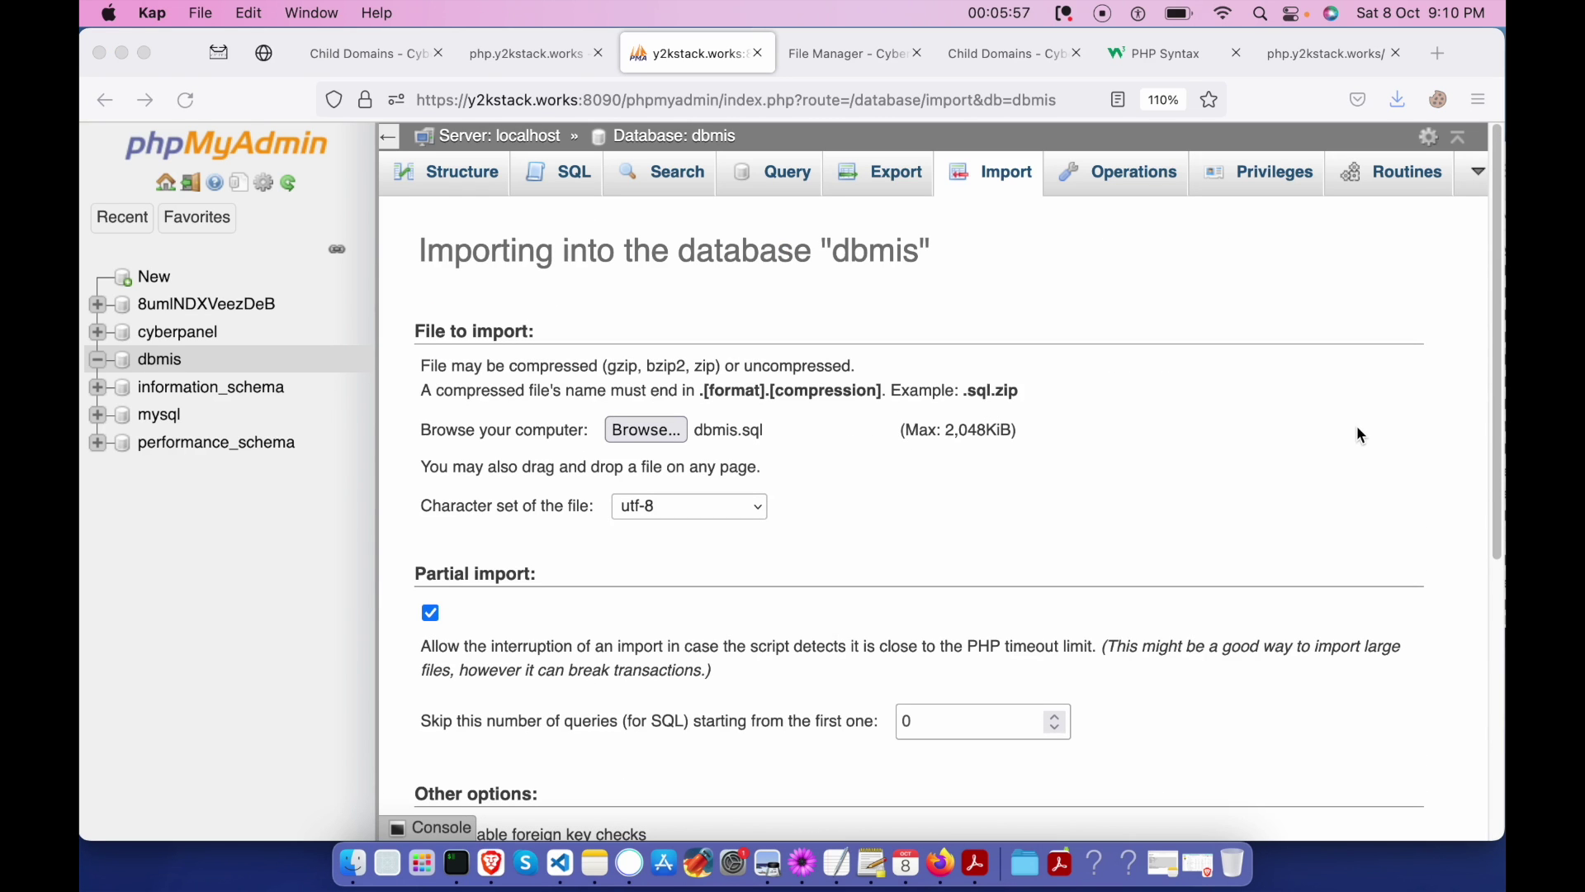
scroll(1361, 434, down, 5)
scroll(1360, 434, up, 5)
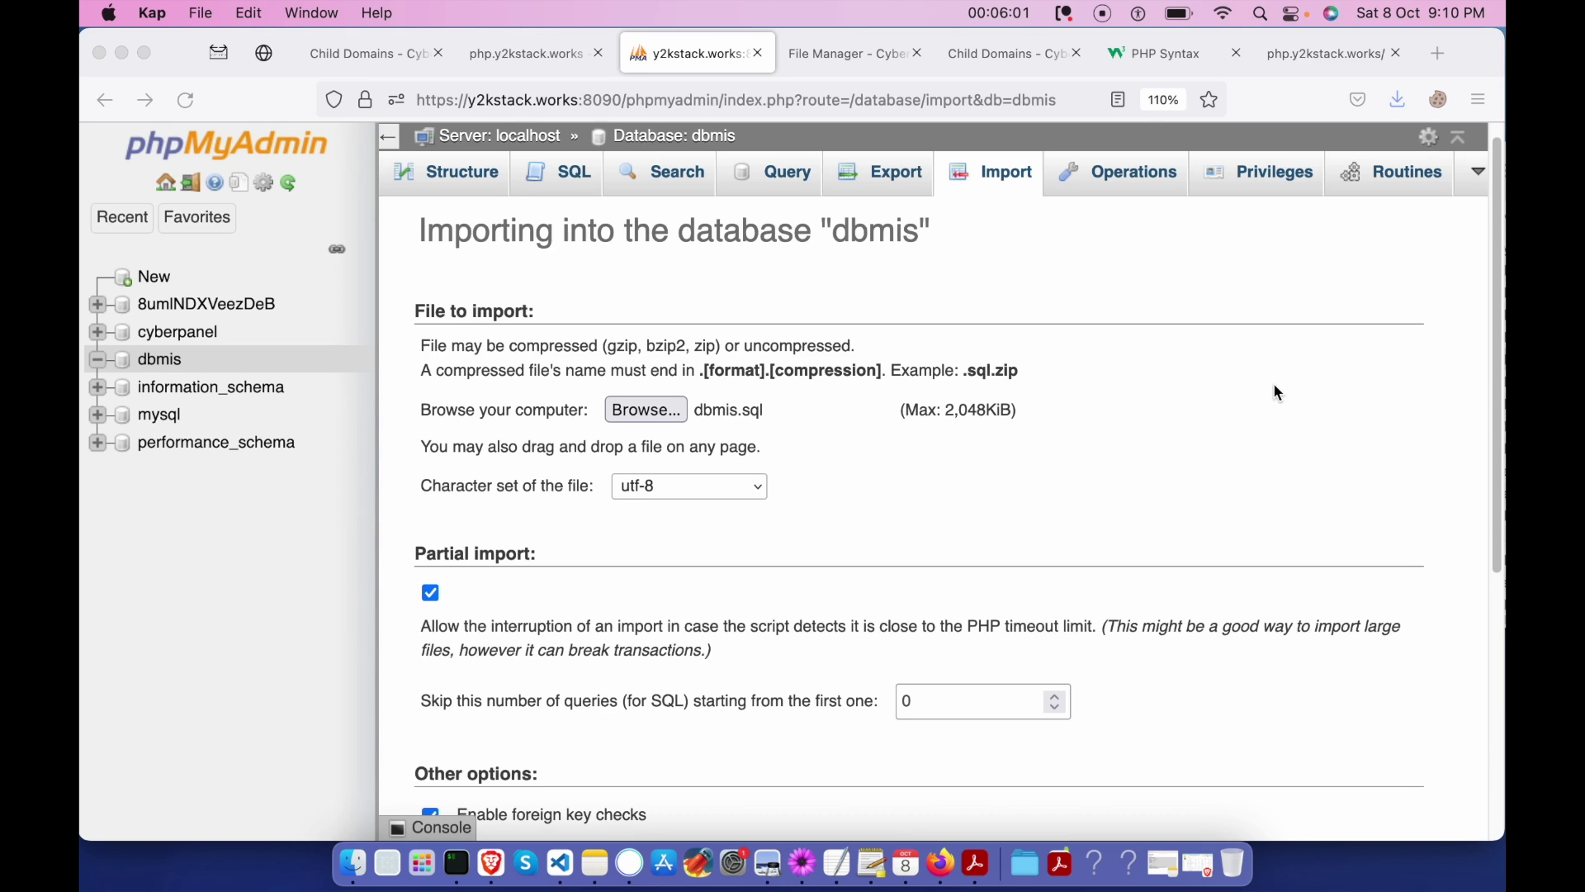
scroll(1273, 388, down, 5)
scroll(1213, 496, up, 4)
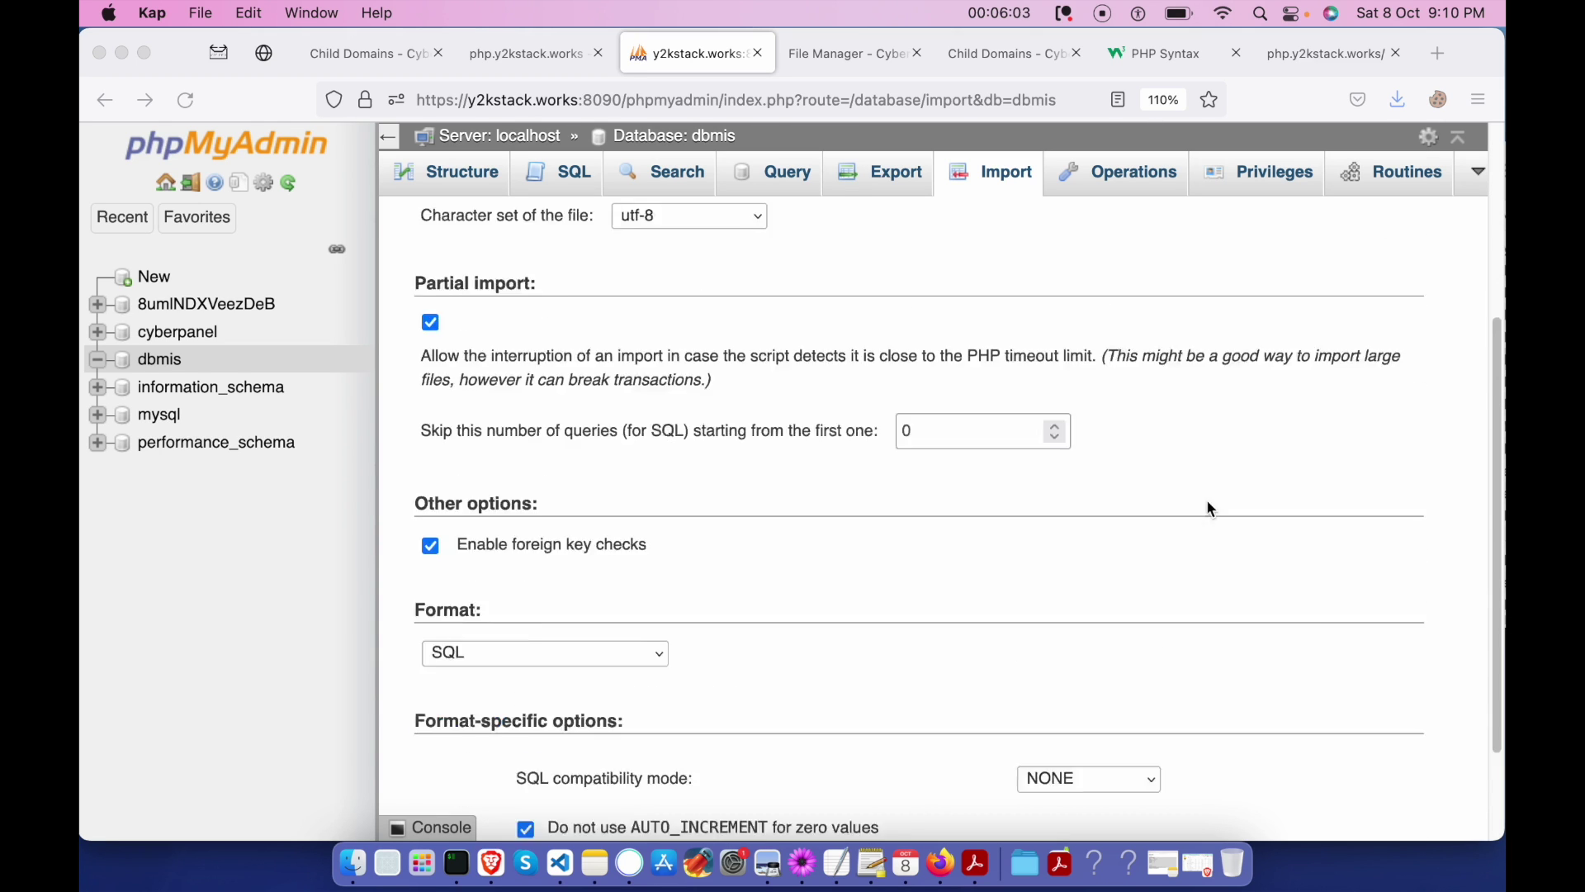
scroll(1281, 479, down, 5)
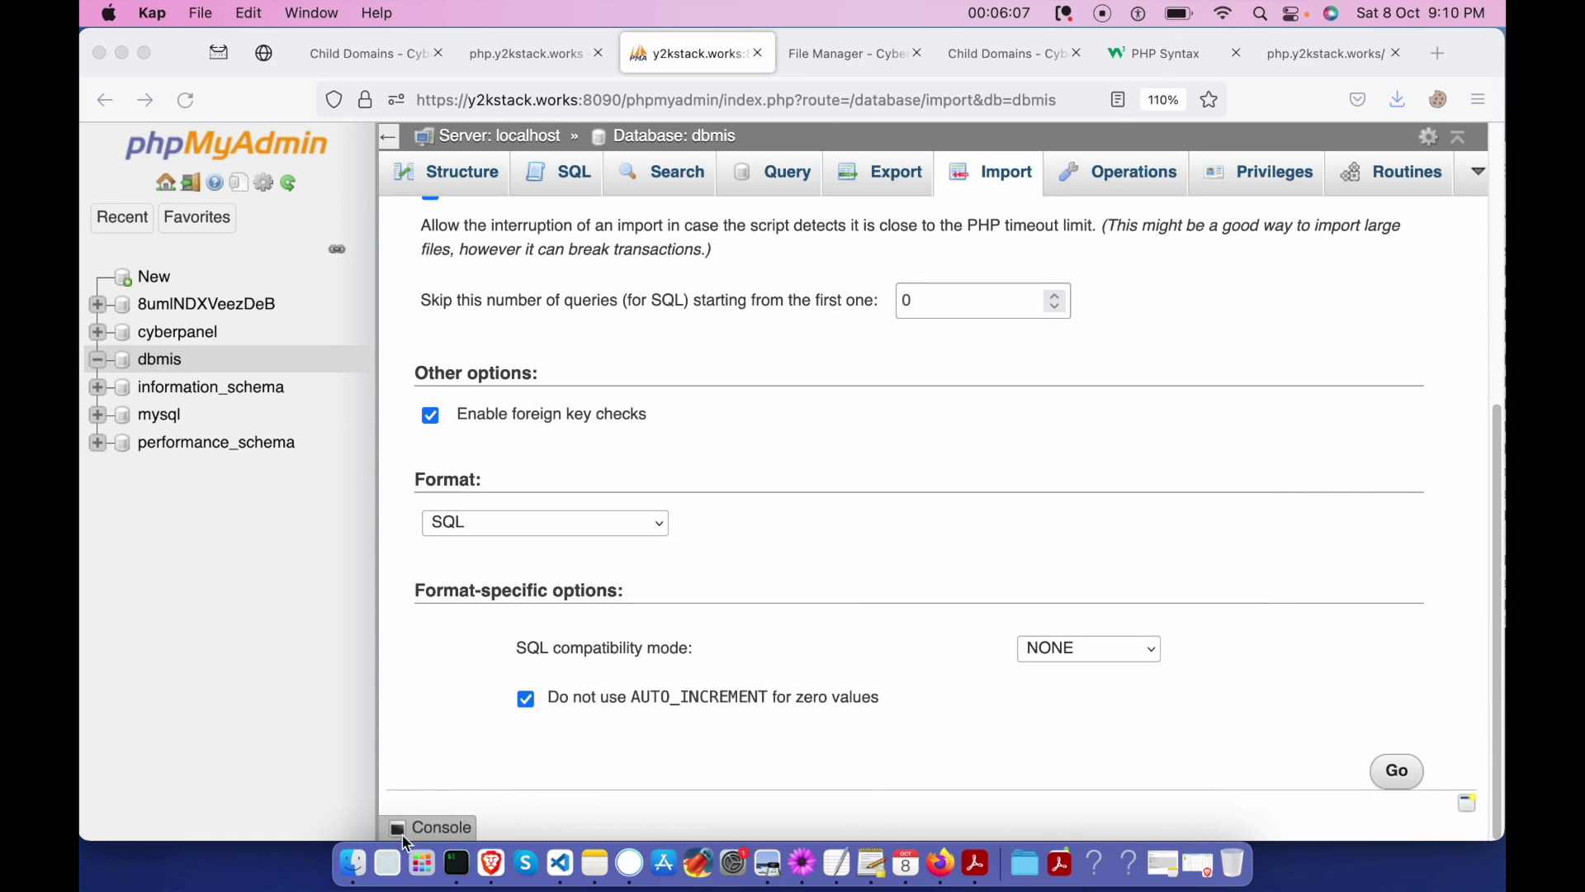
Drop dbmis.sql onto the page and open the dbmis table overview listing 7 tables.
click(353, 863)
drag(1307, 362, 670, 429)
click(823, 397)
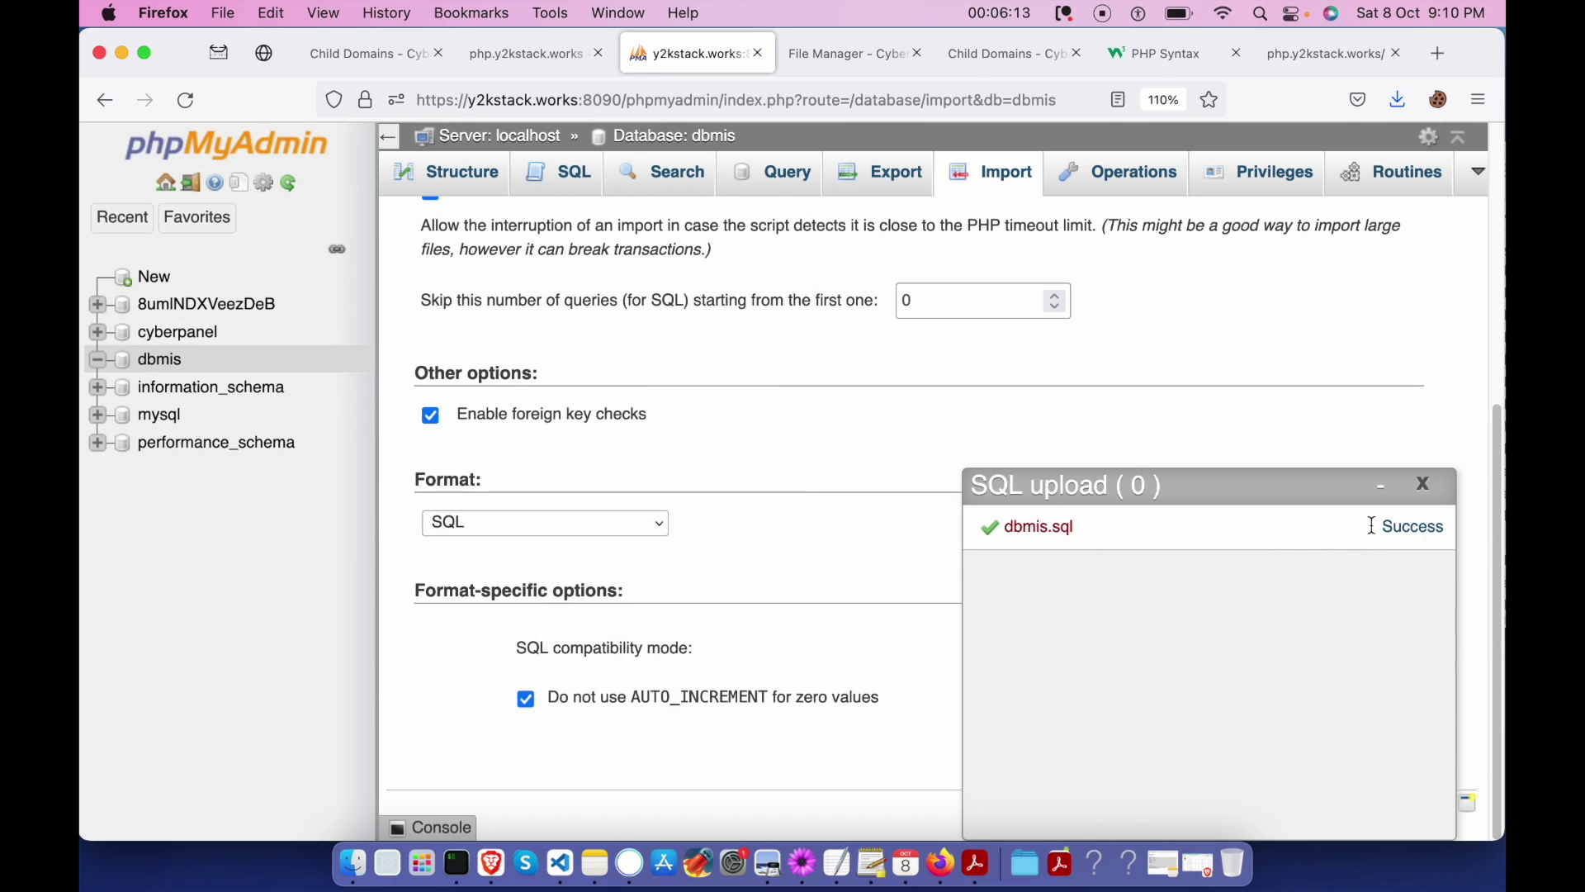
click(159, 369)
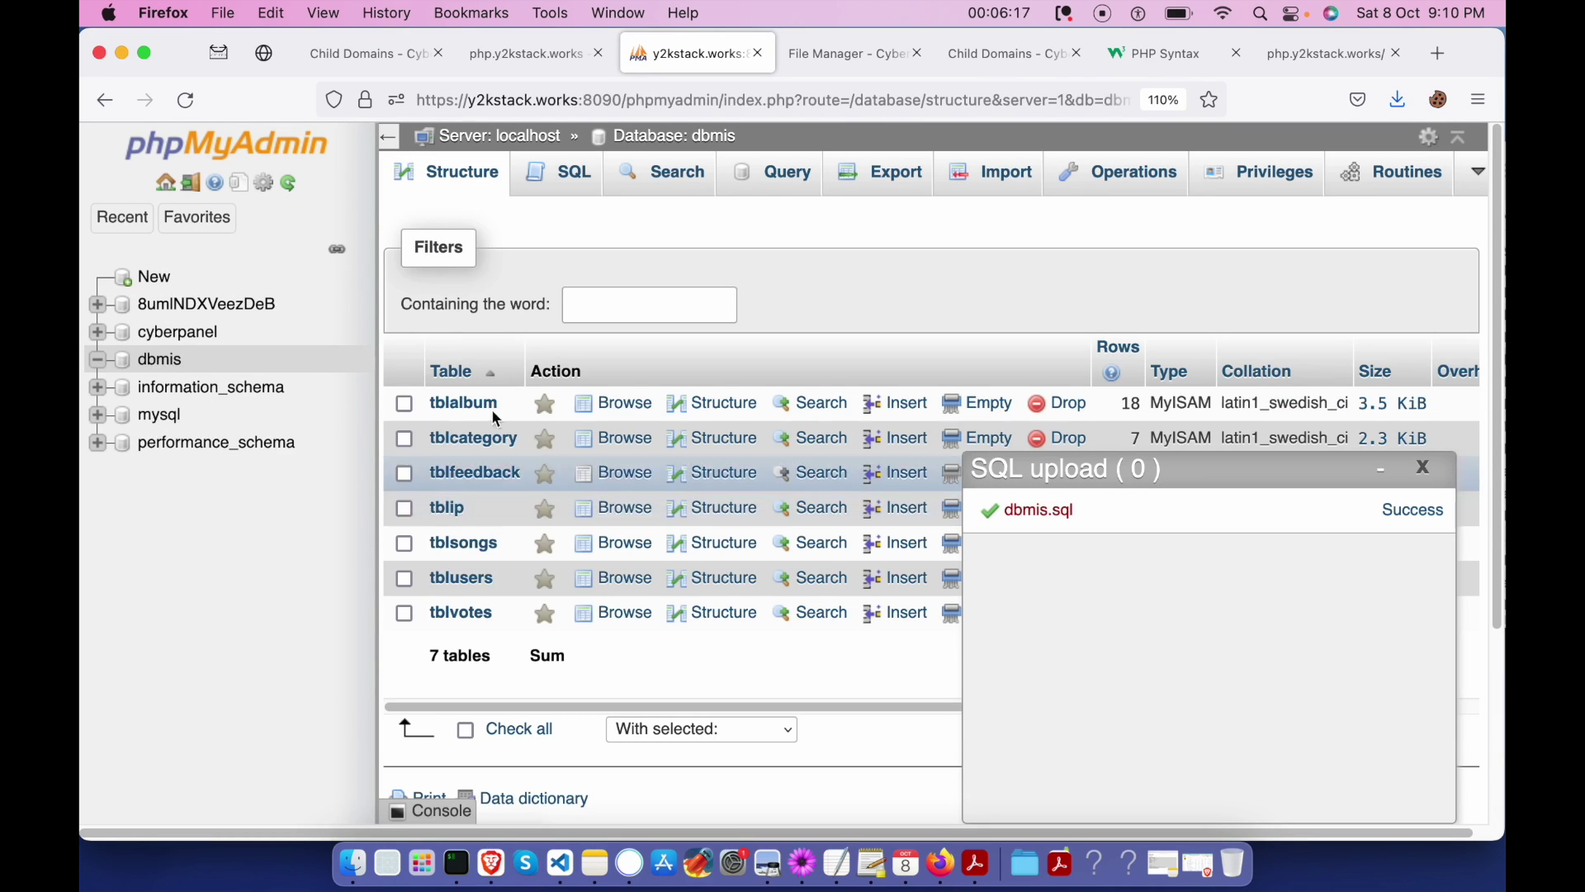
scroll(614, 503, down, 3)
scroll(625, 414, up, 3)
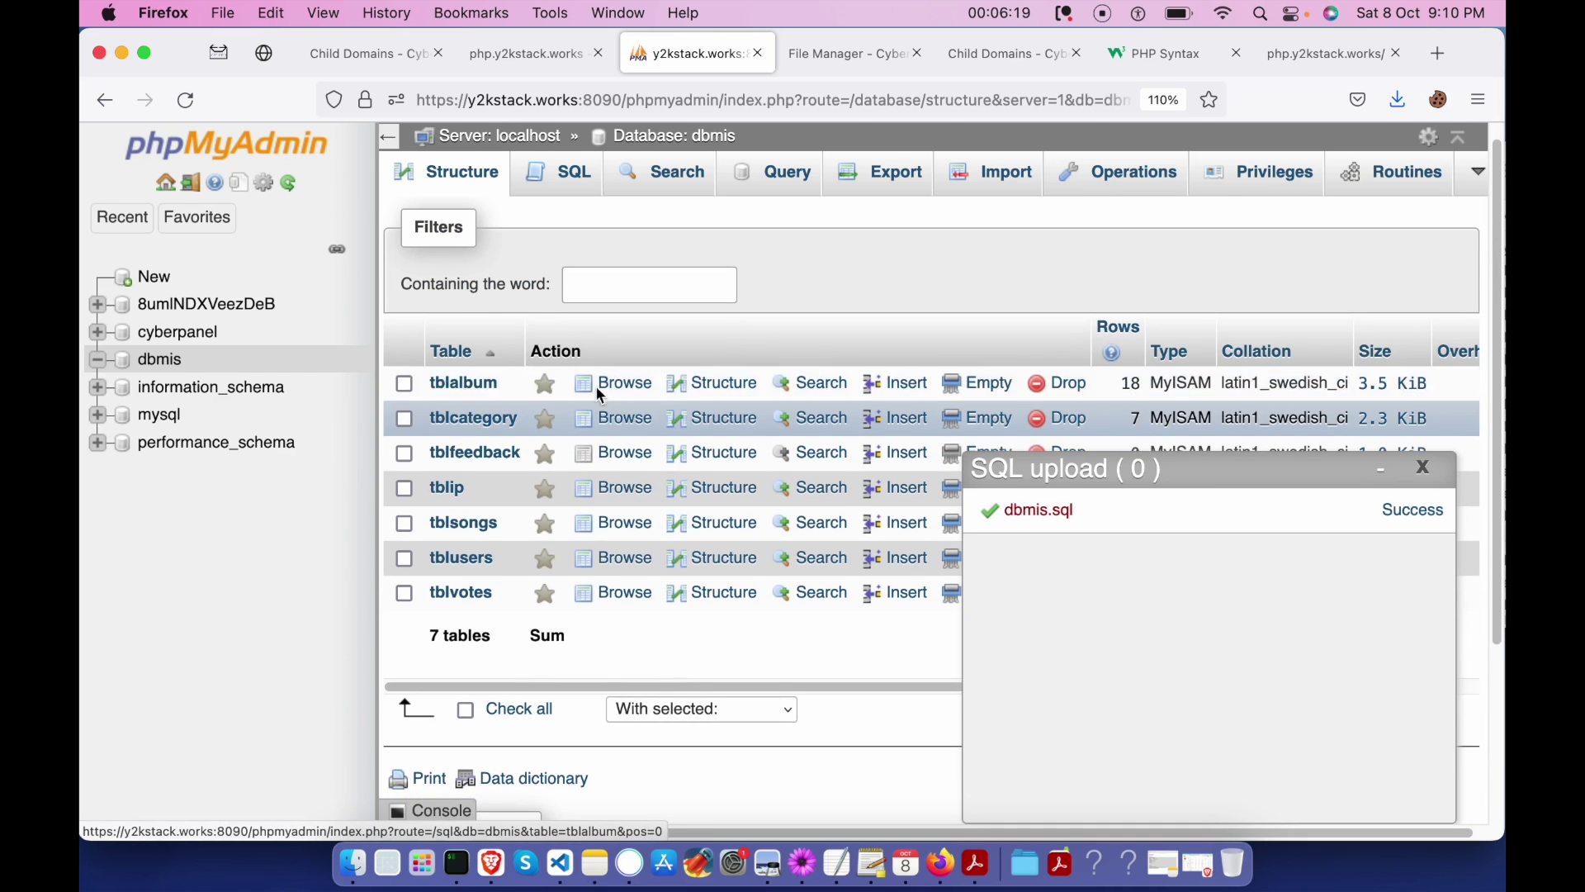
Compress the MIS folder into MIS.zip in Finder.
click(806, 78)
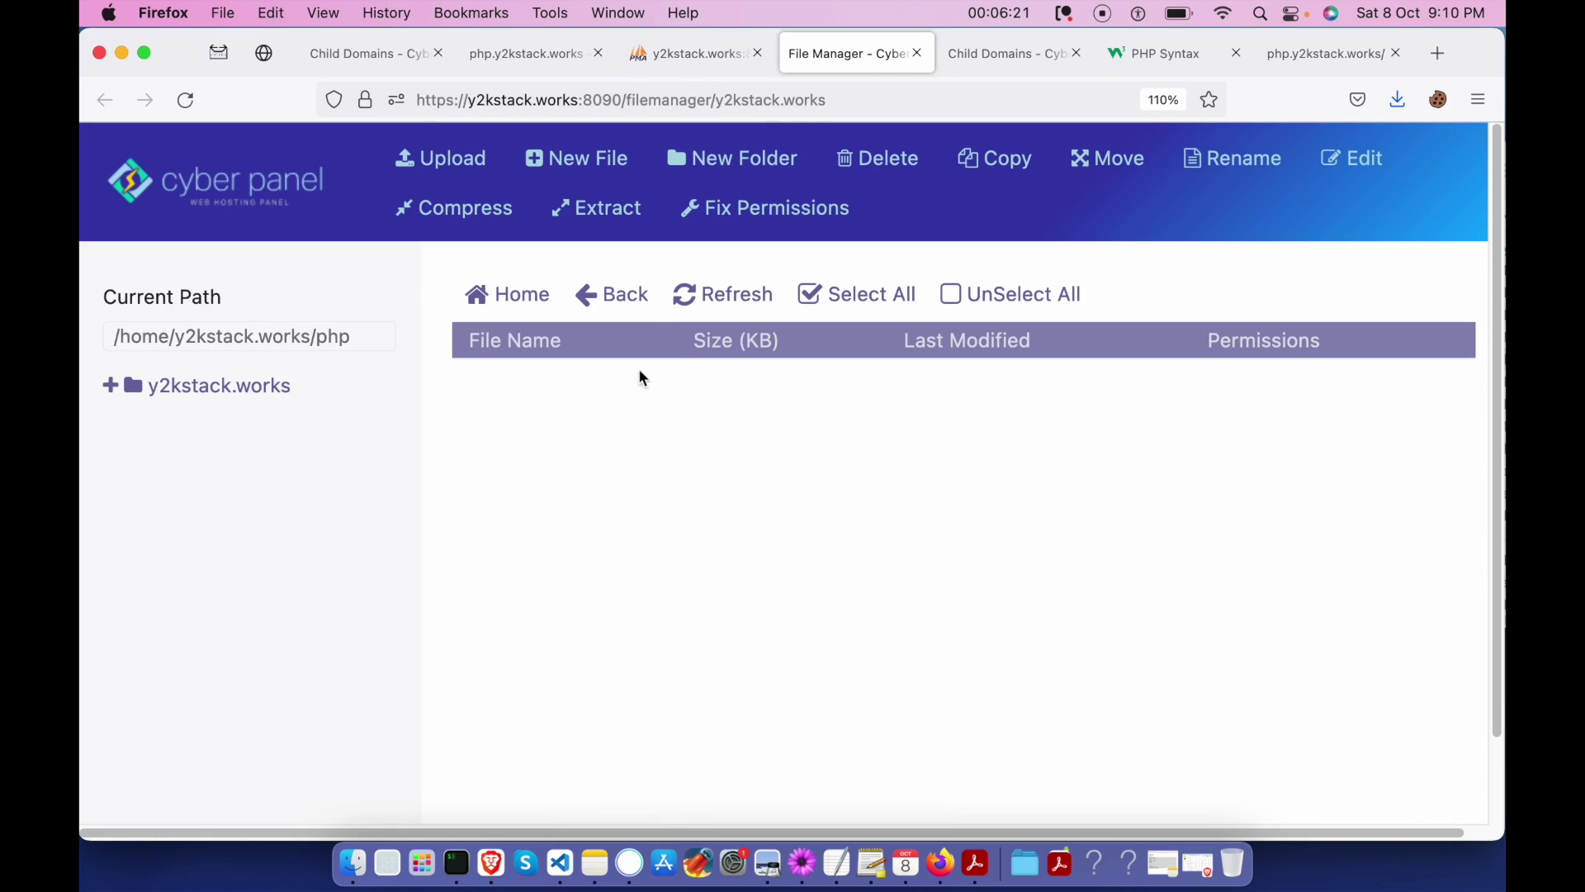
click(353, 863)
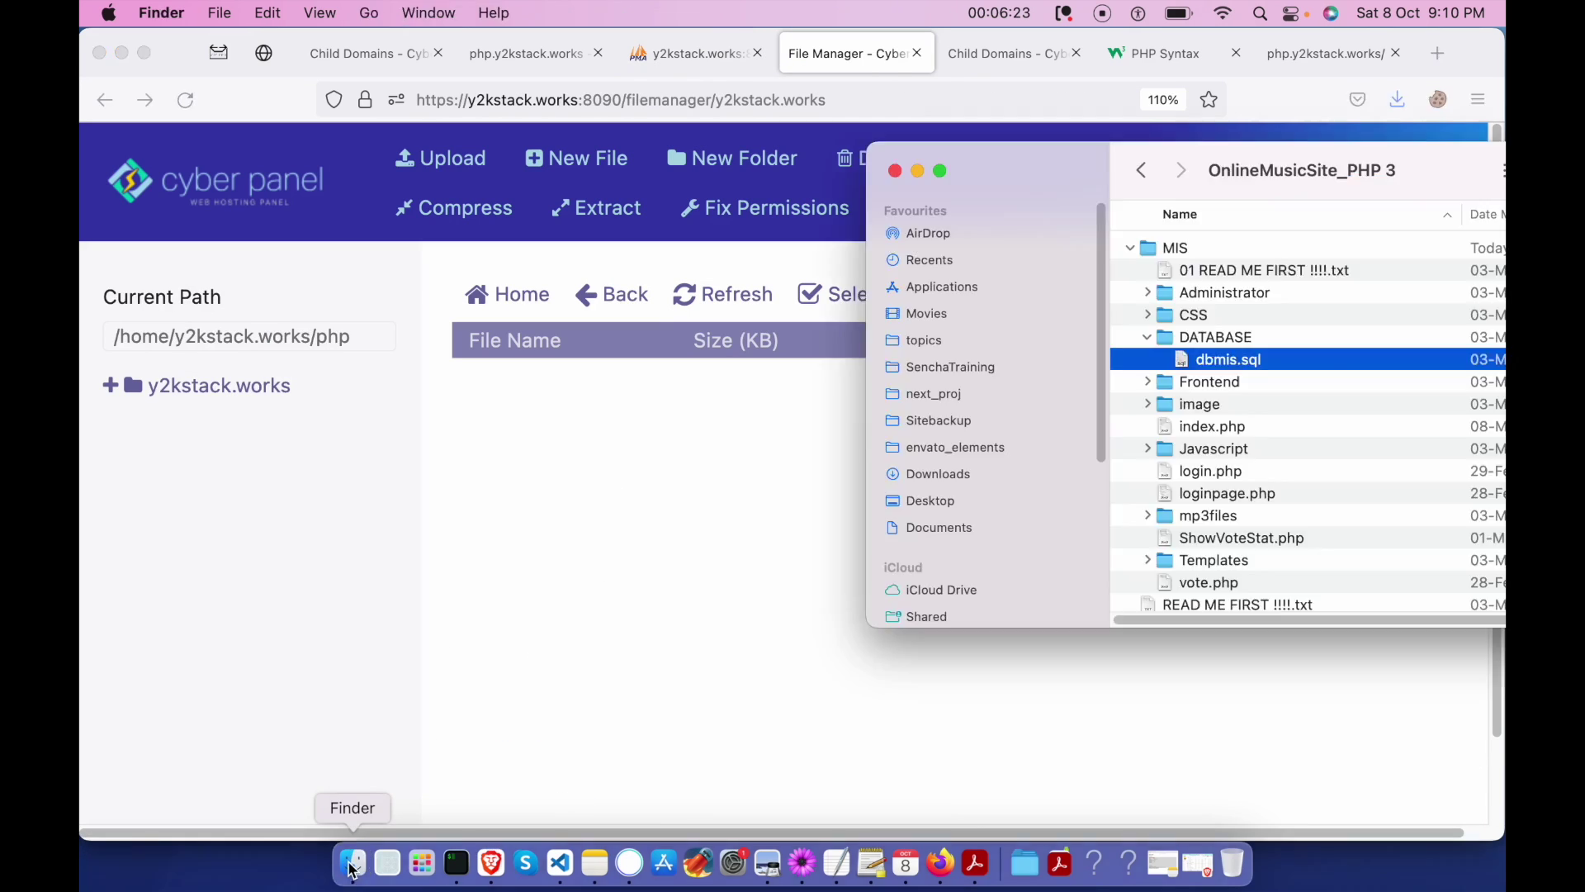
click(1130, 248)
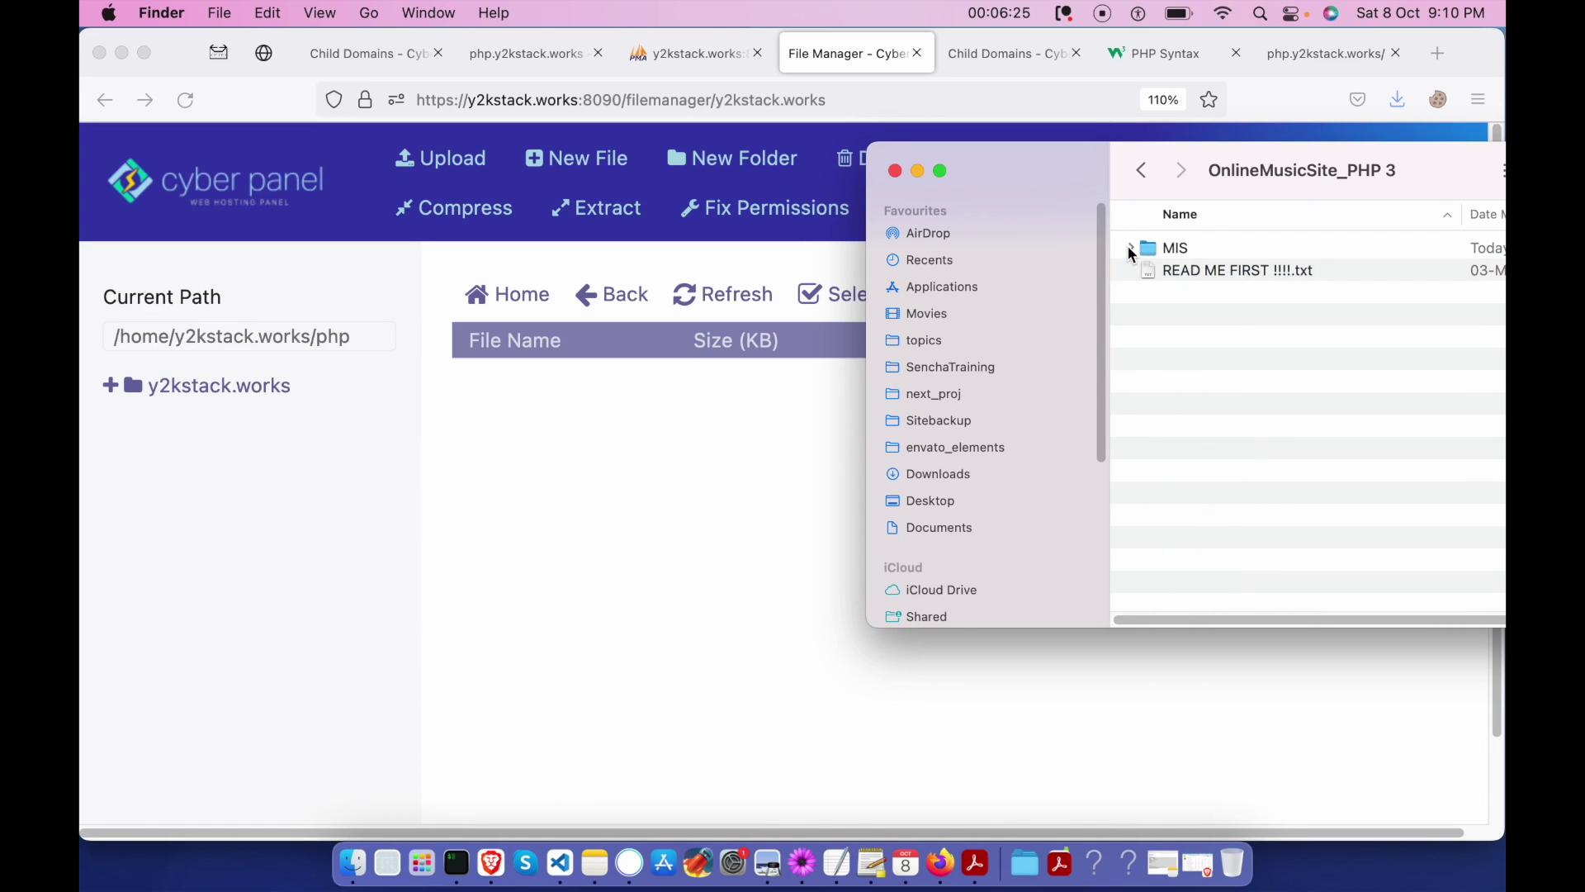
click(1175, 251)
right_click(1176, 254)
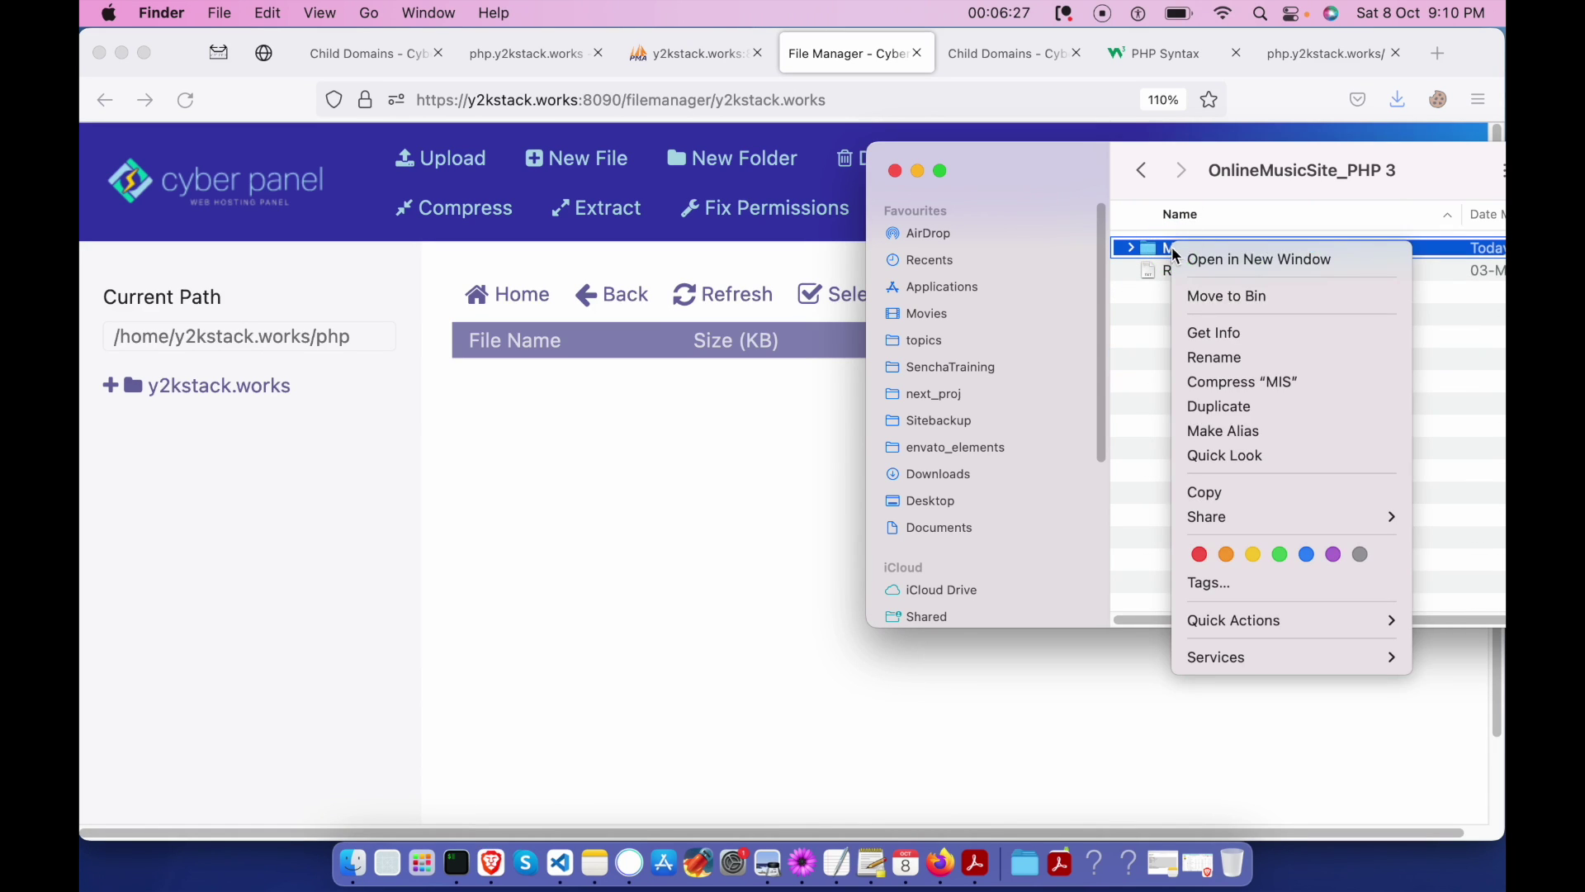
click(1242, 382)
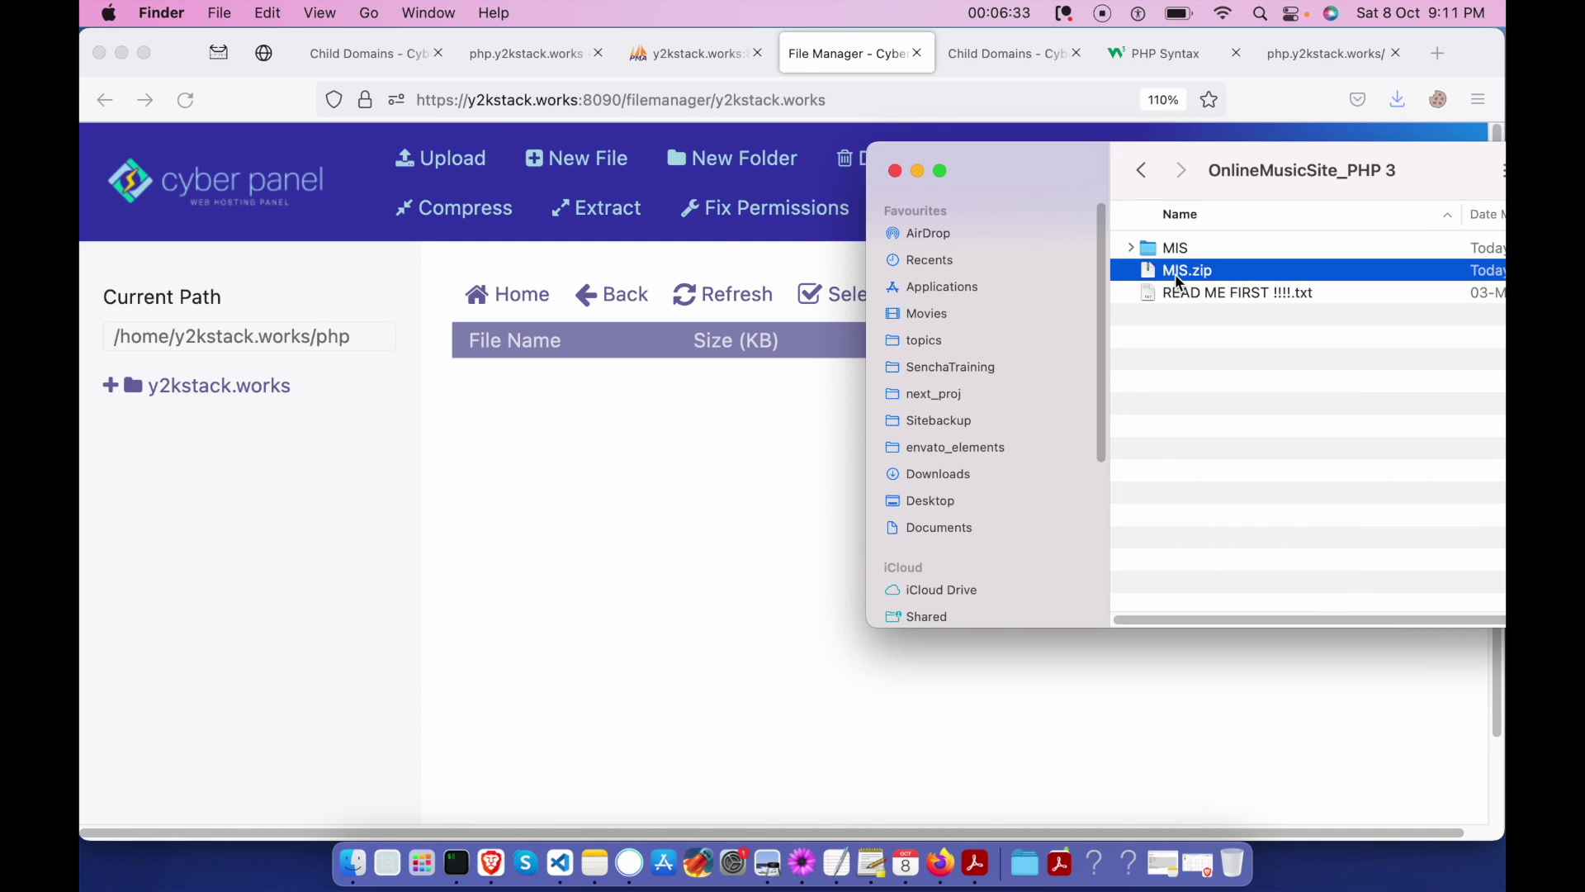
Open CyberPanel's file upload window and bring Finder forward with MIS.zip.
click(462, 157)
click(462, 157)
click(353, 862)
Drop MIS.zip into the upload queue, upload it to the php folder, and close the window.
drag(1201, 273, 393, 446)
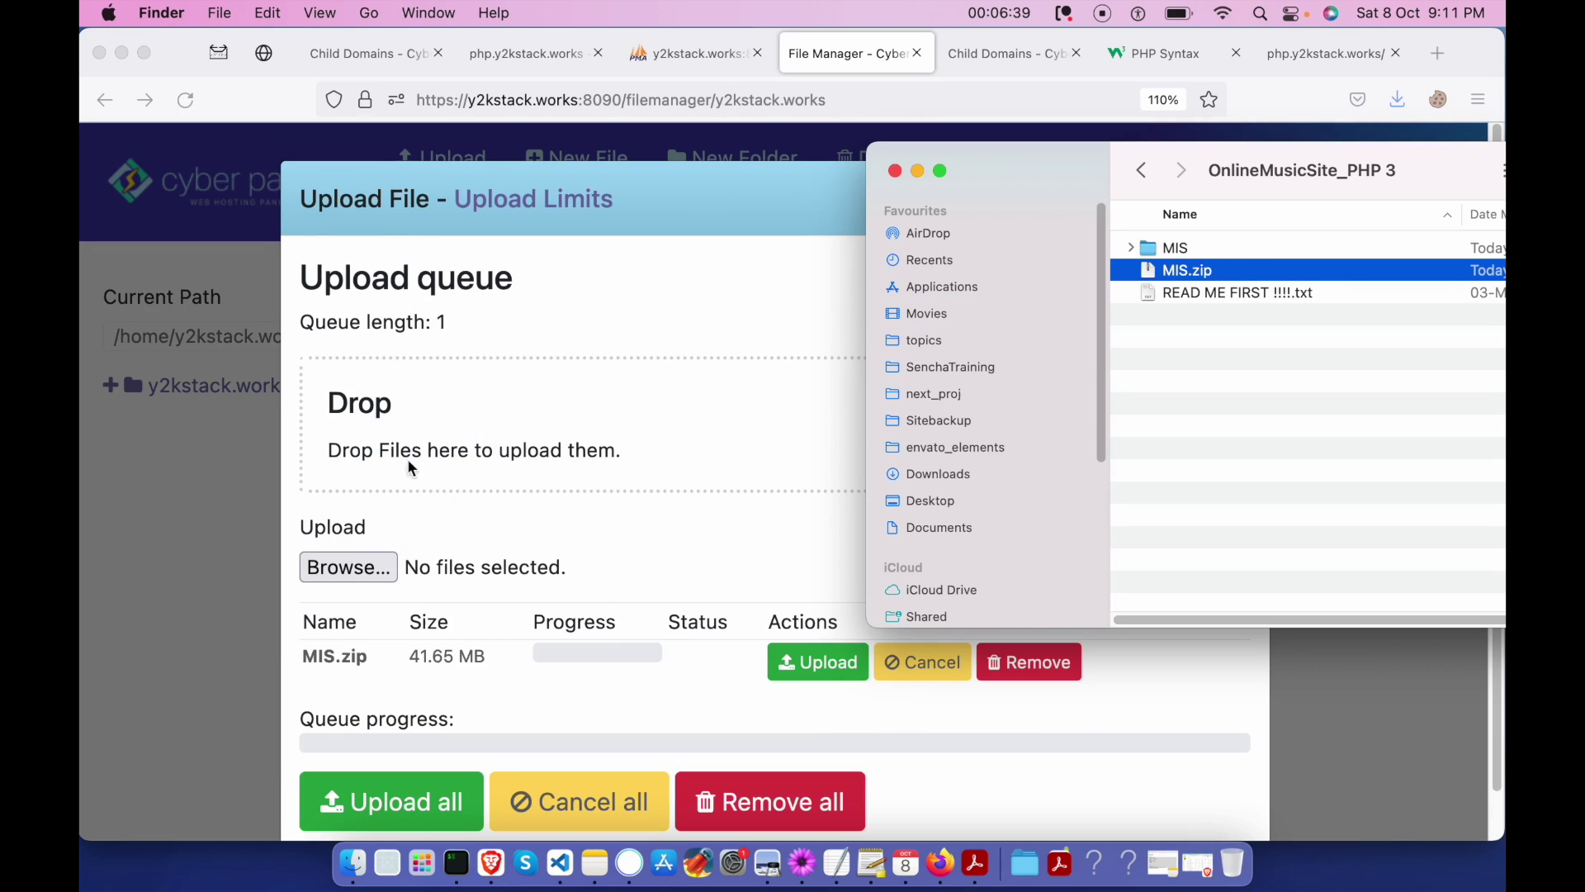
click(819, 669)
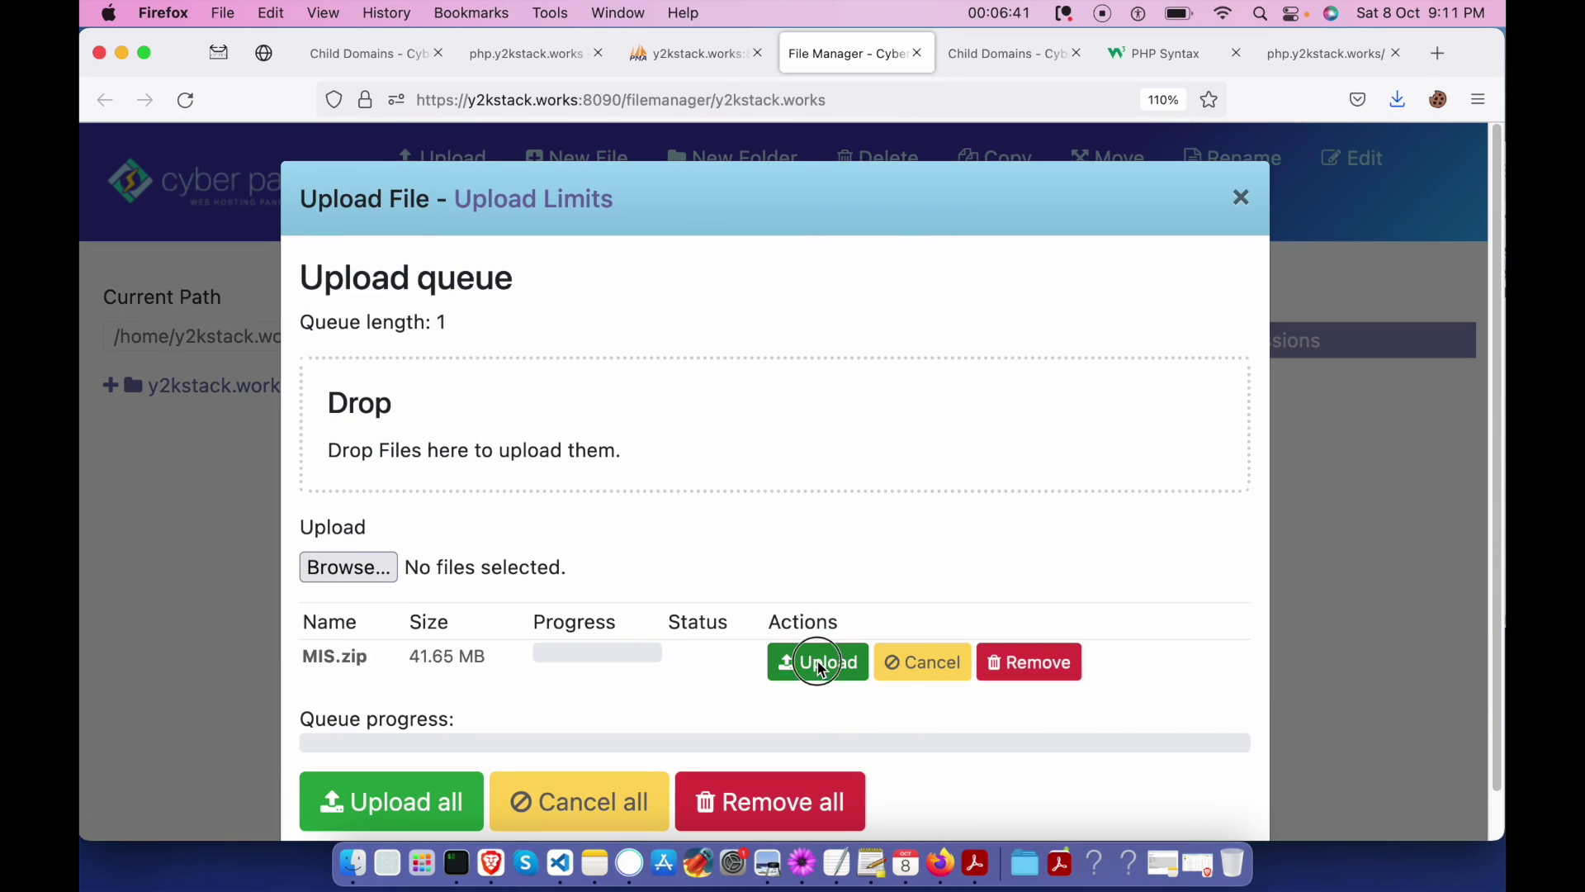
click(821, 669)
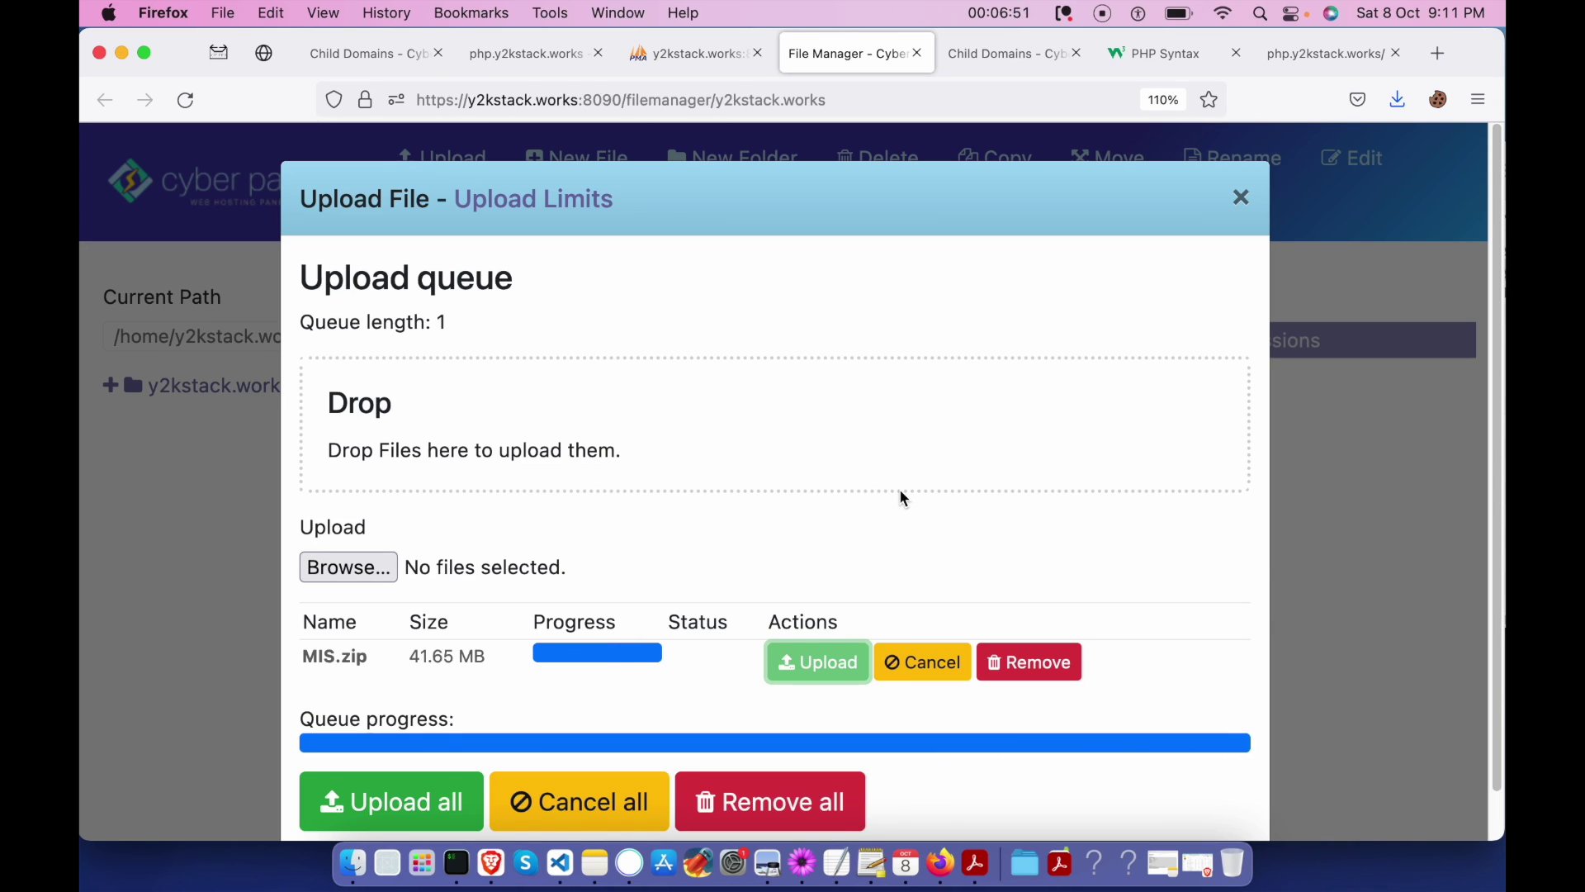
scroll(901, 490, down, 1)
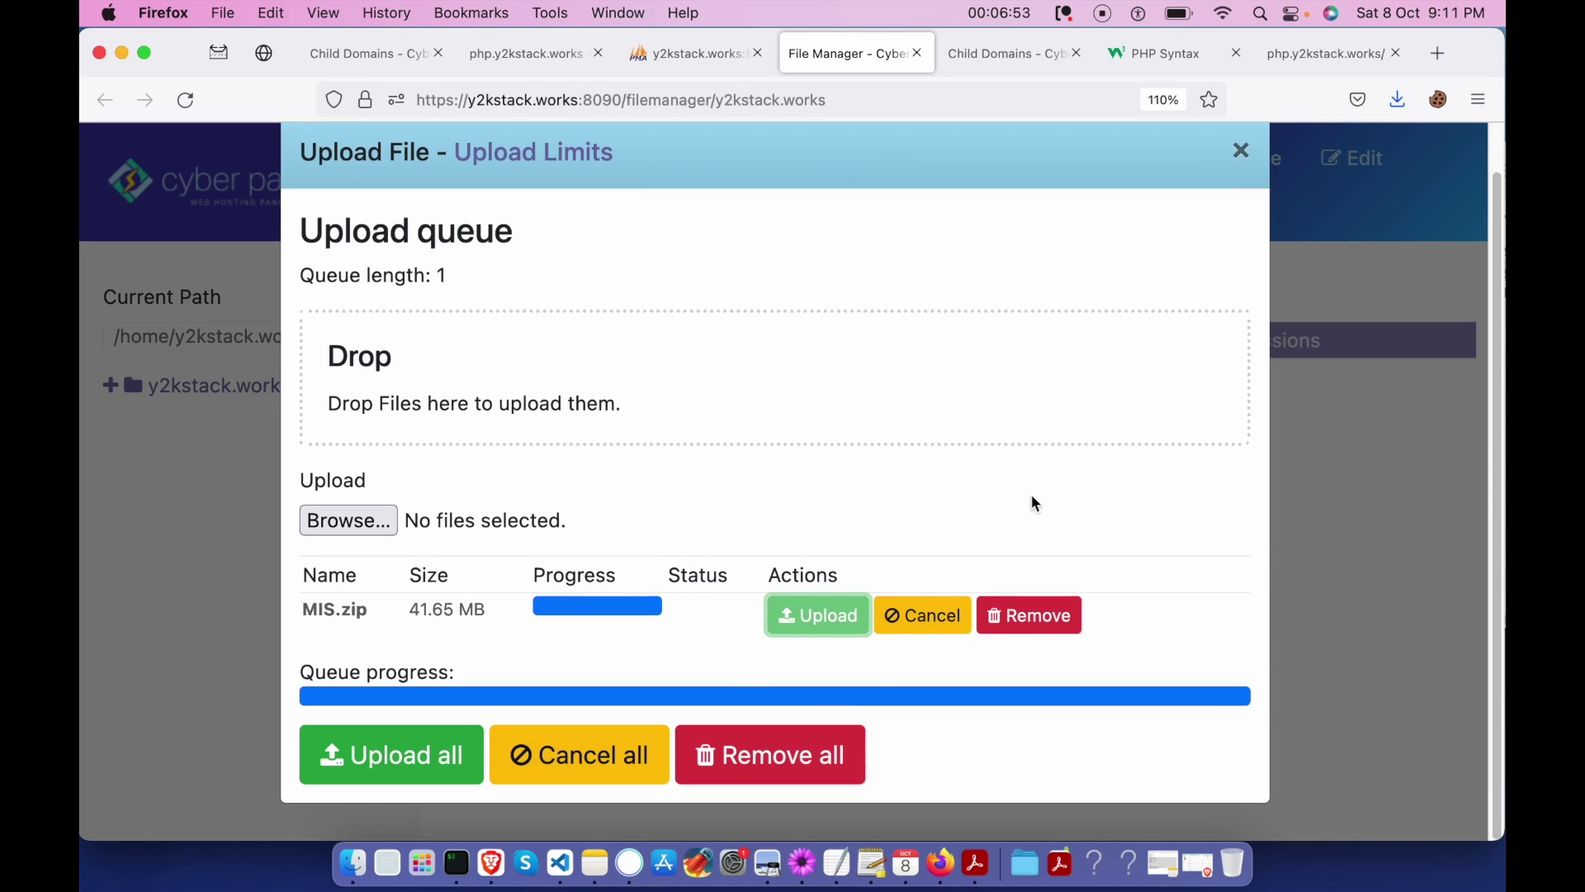
scroll(1073, 438, up, 1)
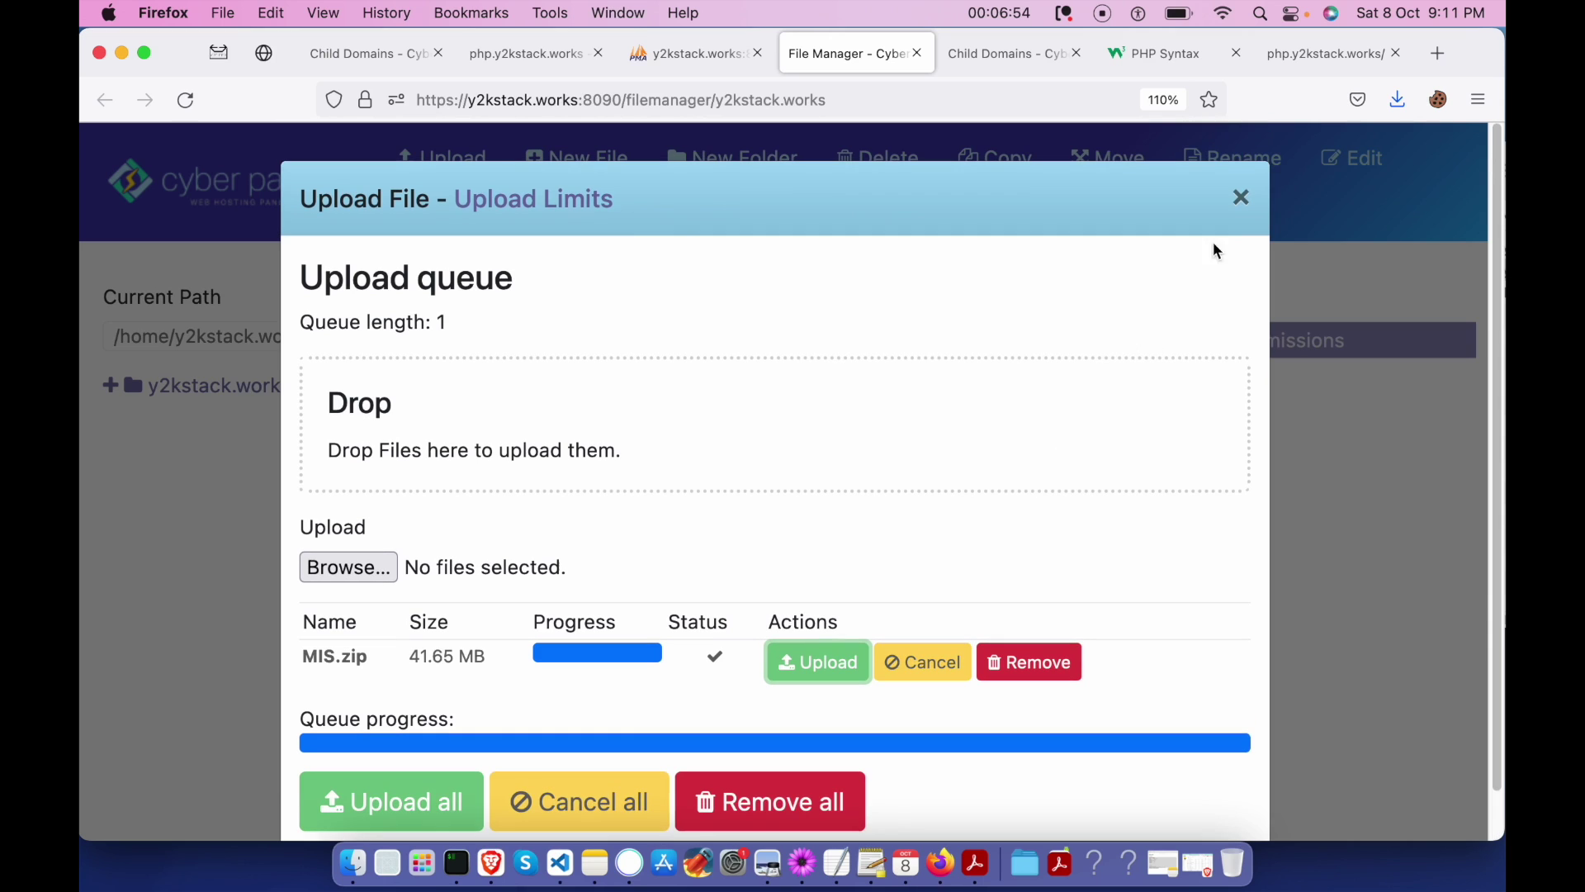
click(1243, 199)
Extract MIS.zip inside the php folder.
click(598, 383)
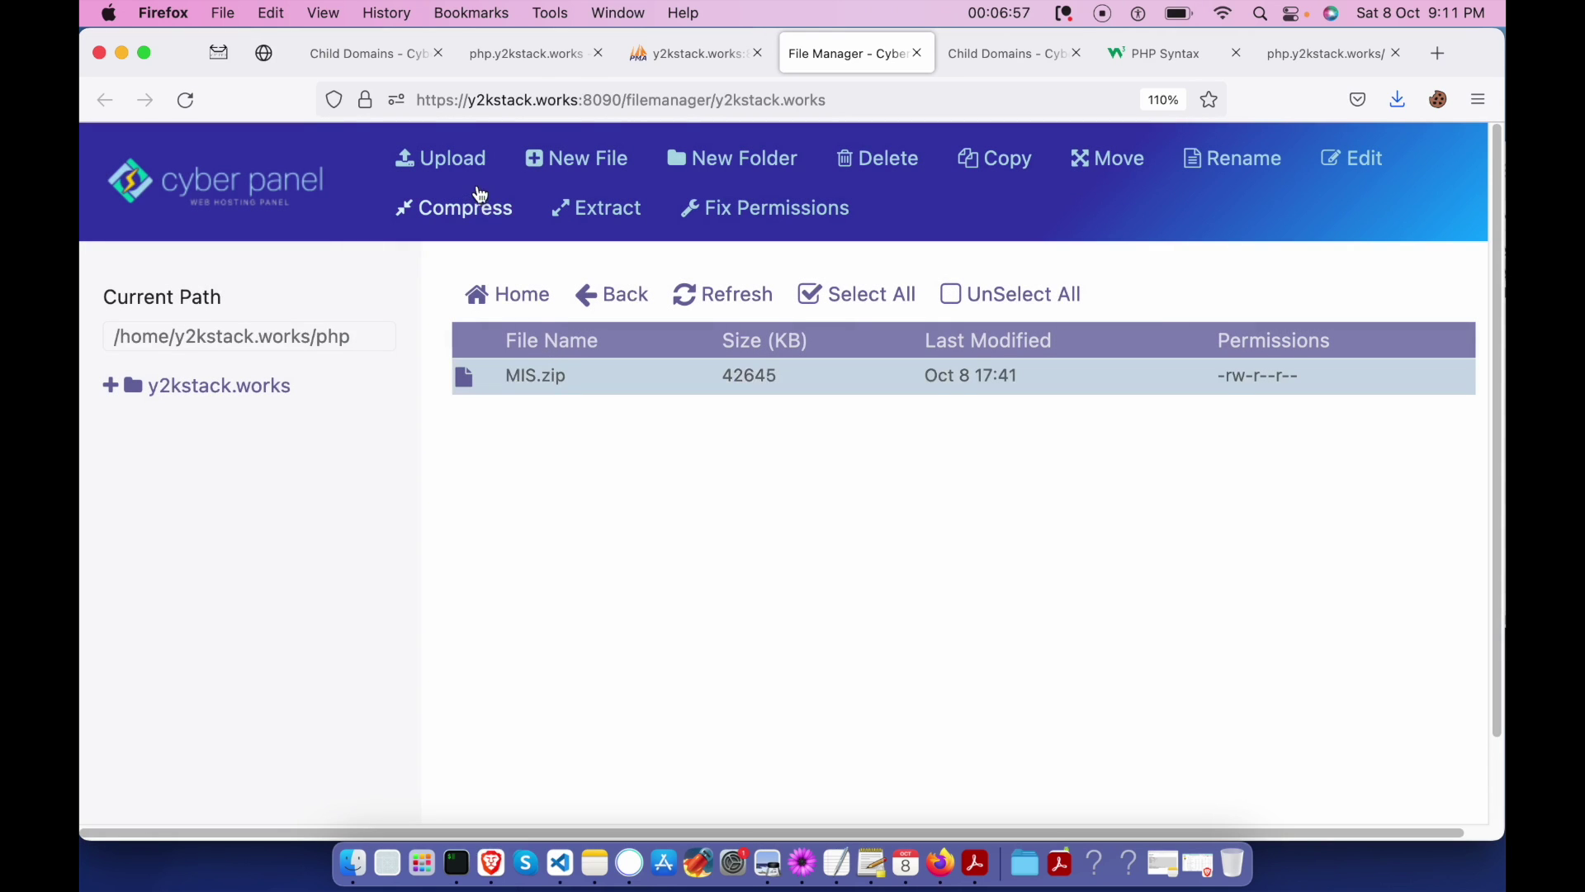
click(630, 205)
click(388, 413)
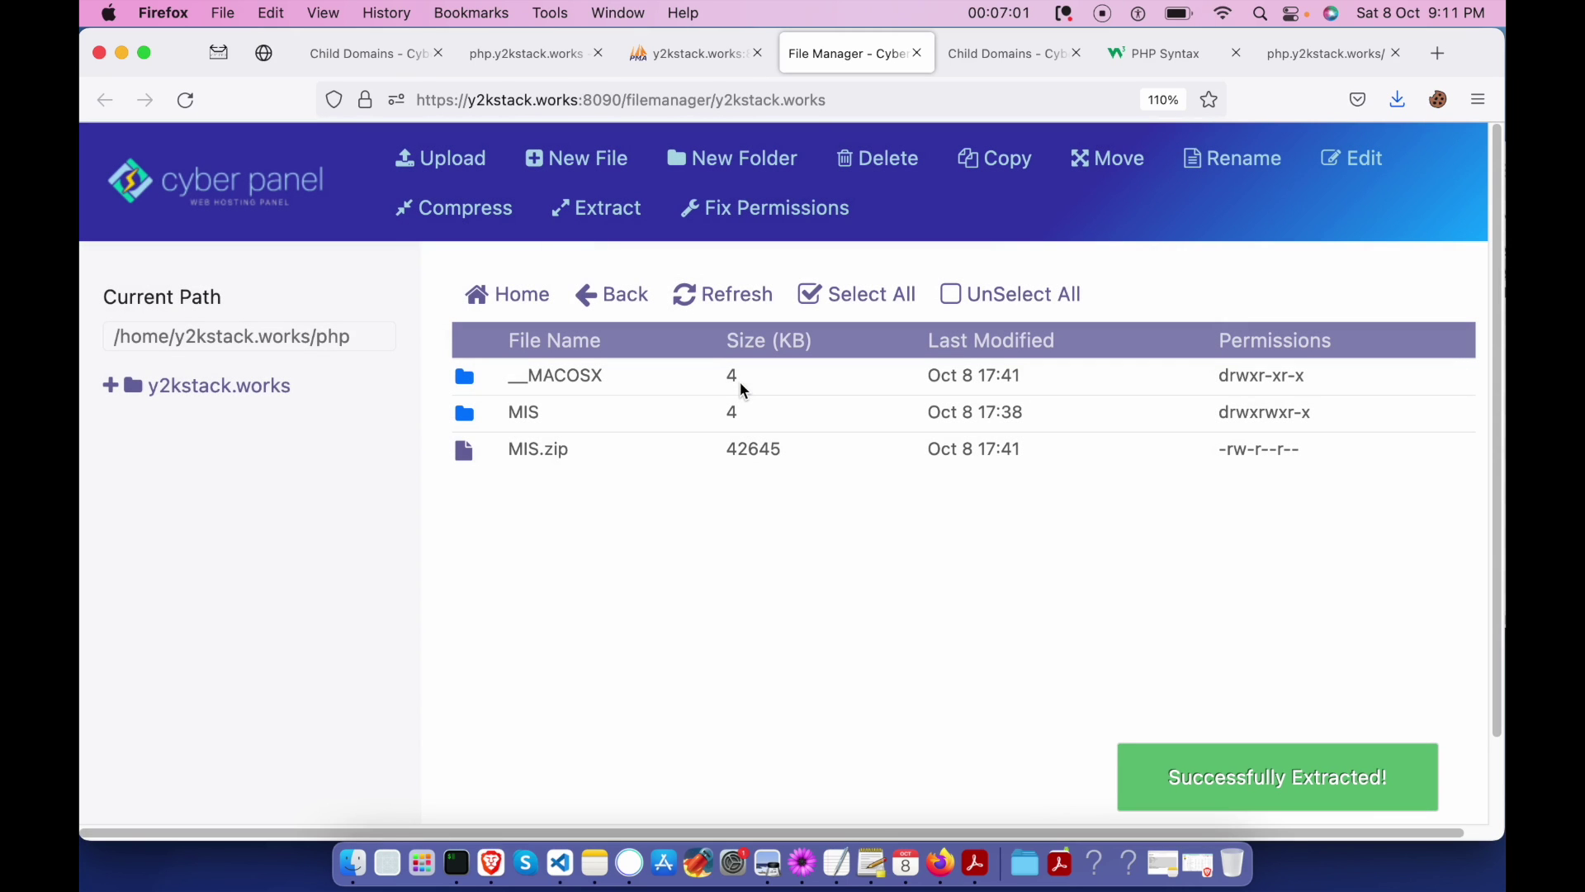
Select only MIS.zip and delete it permanently with Skip Trash checked.
click(514, 412)
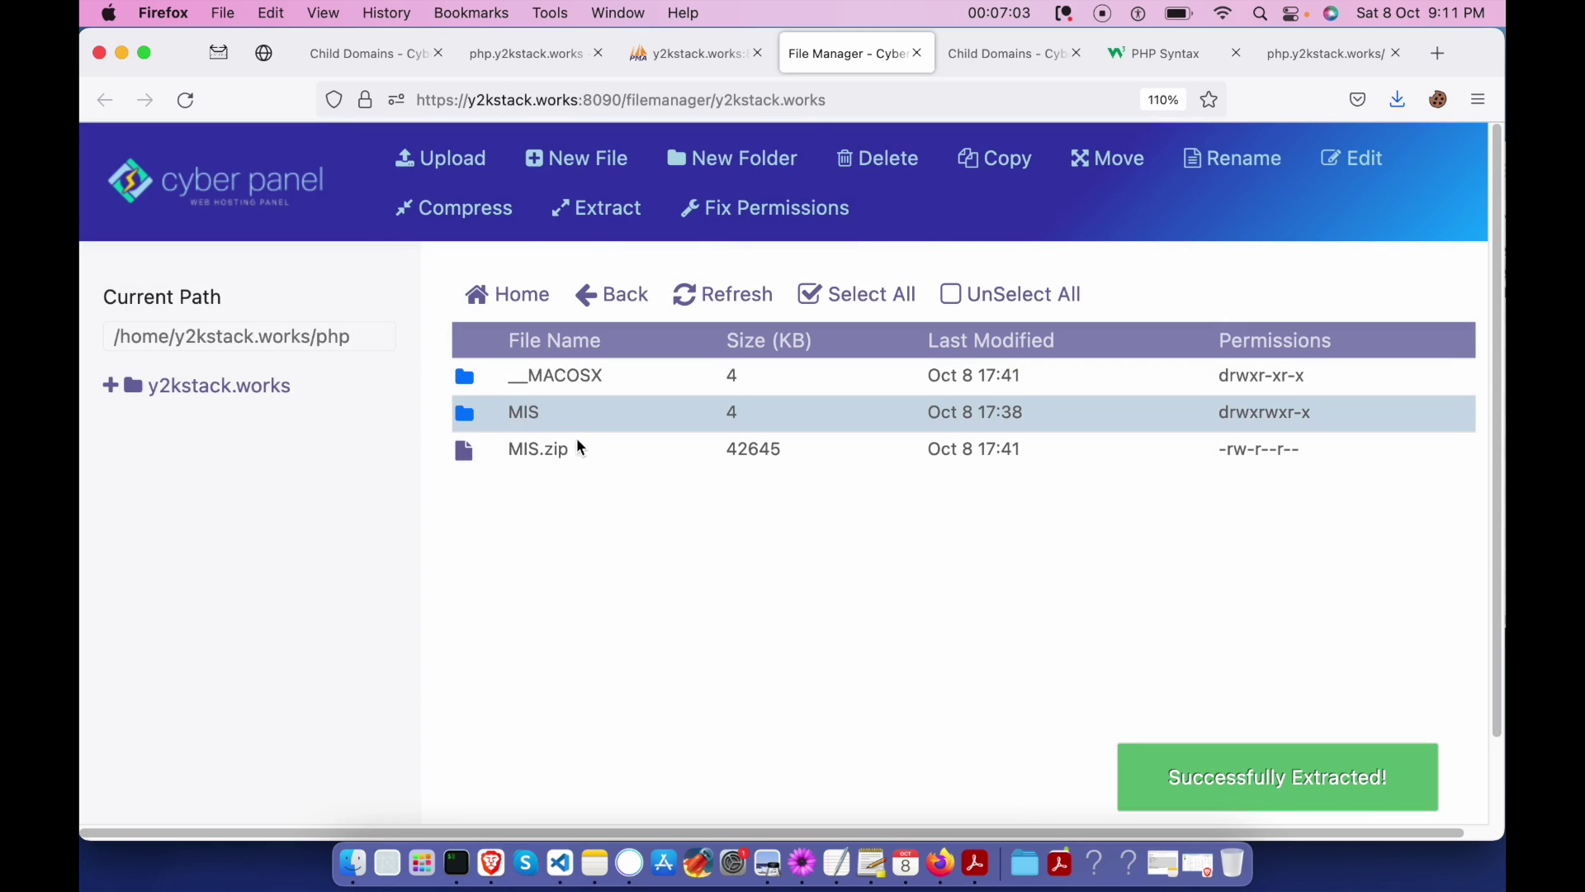
click(538, 457)
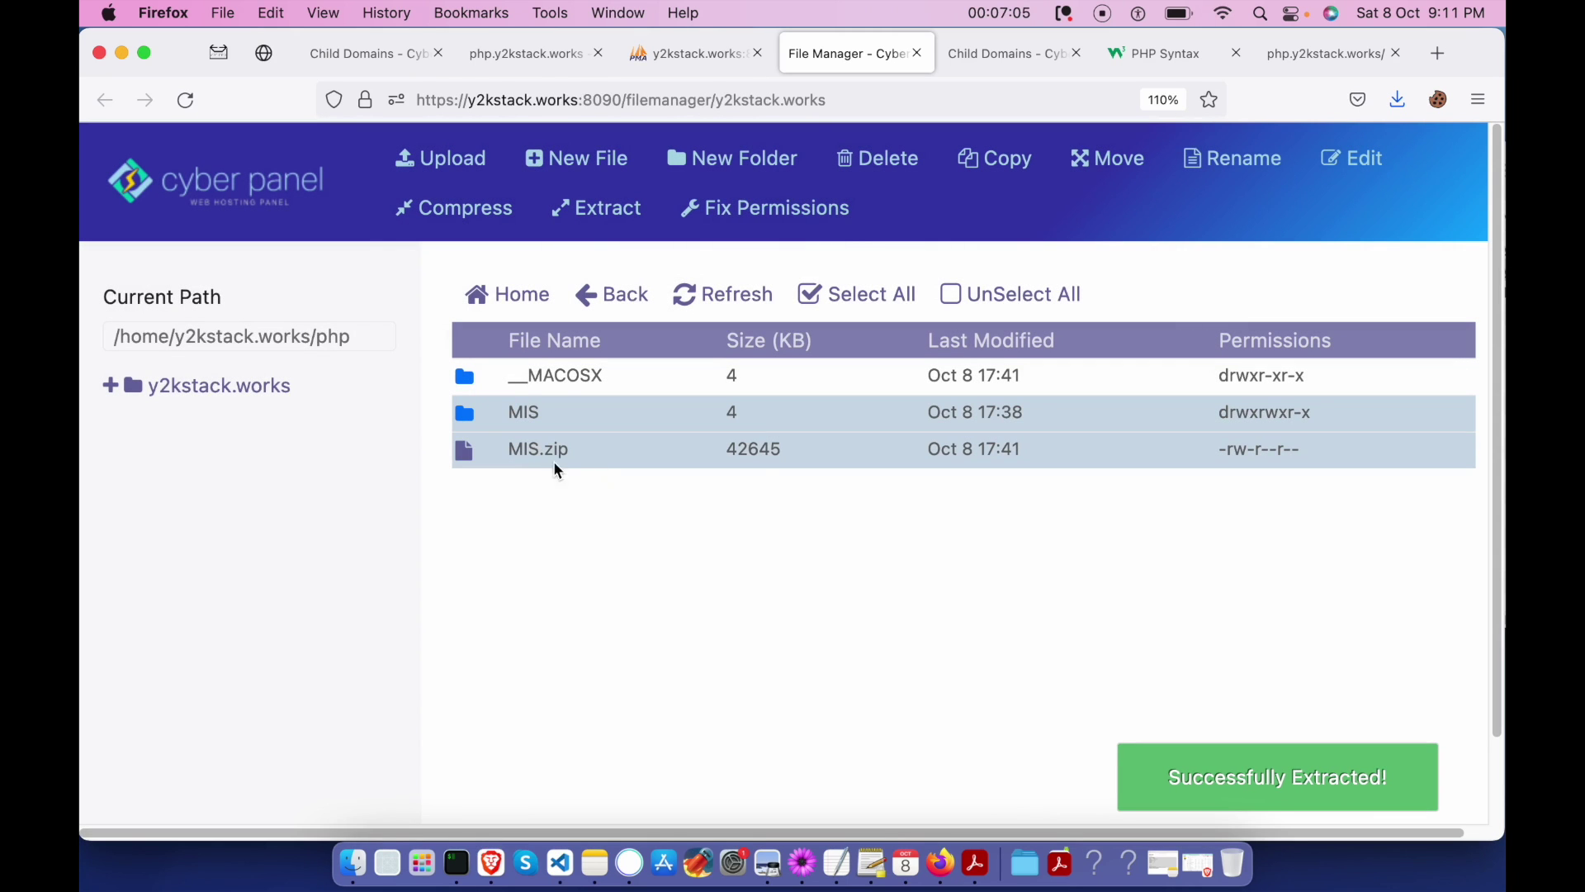
click(538, 446)
click(532, 451)
click(534, 412)
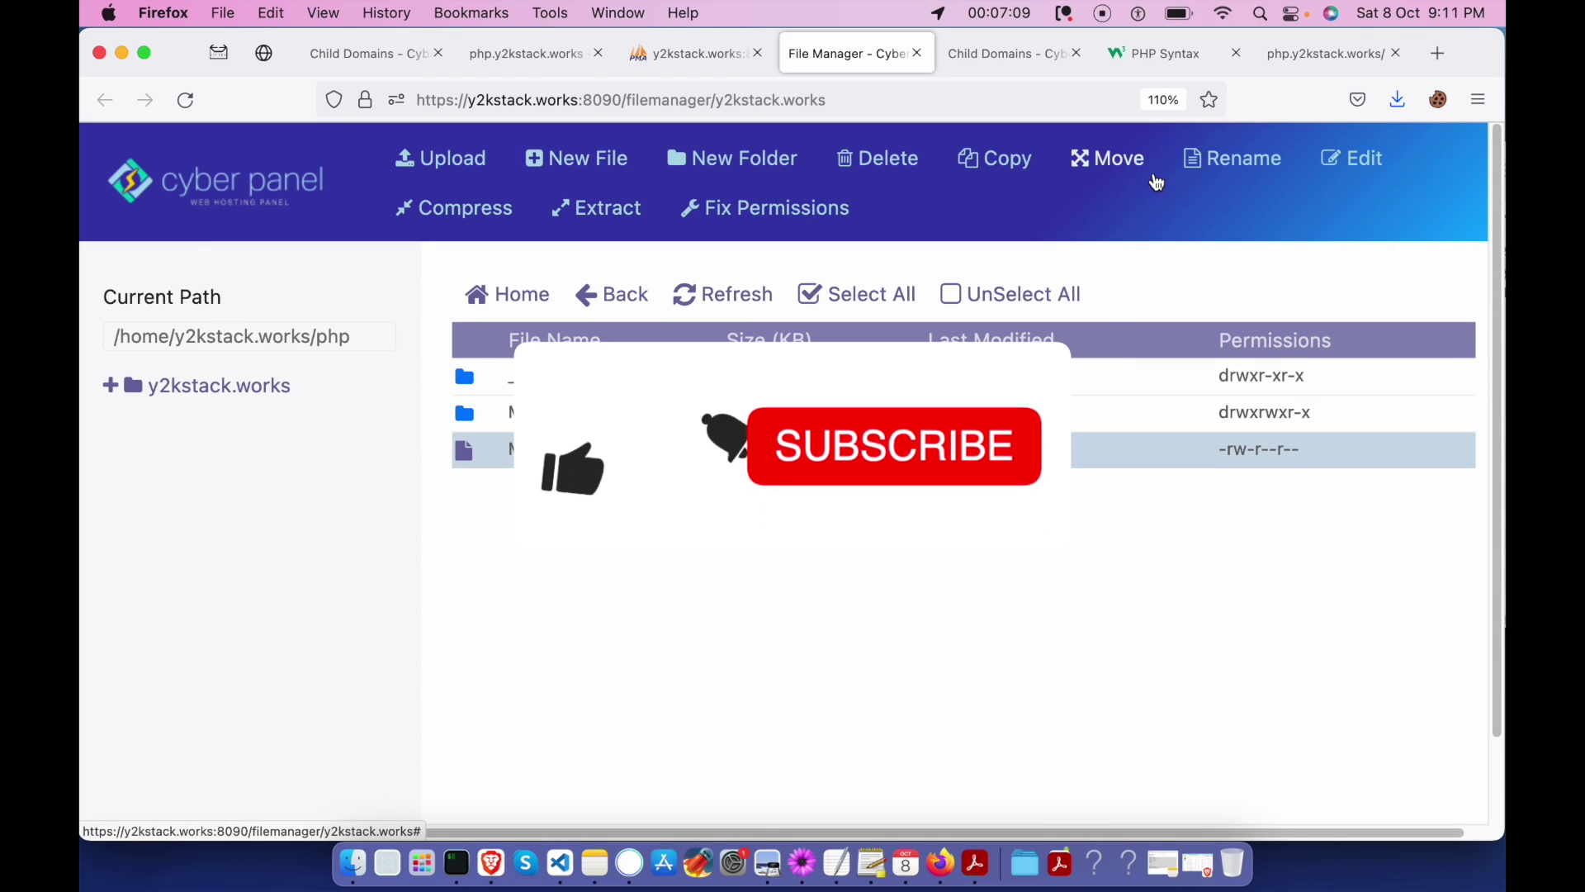
click(878, 158)
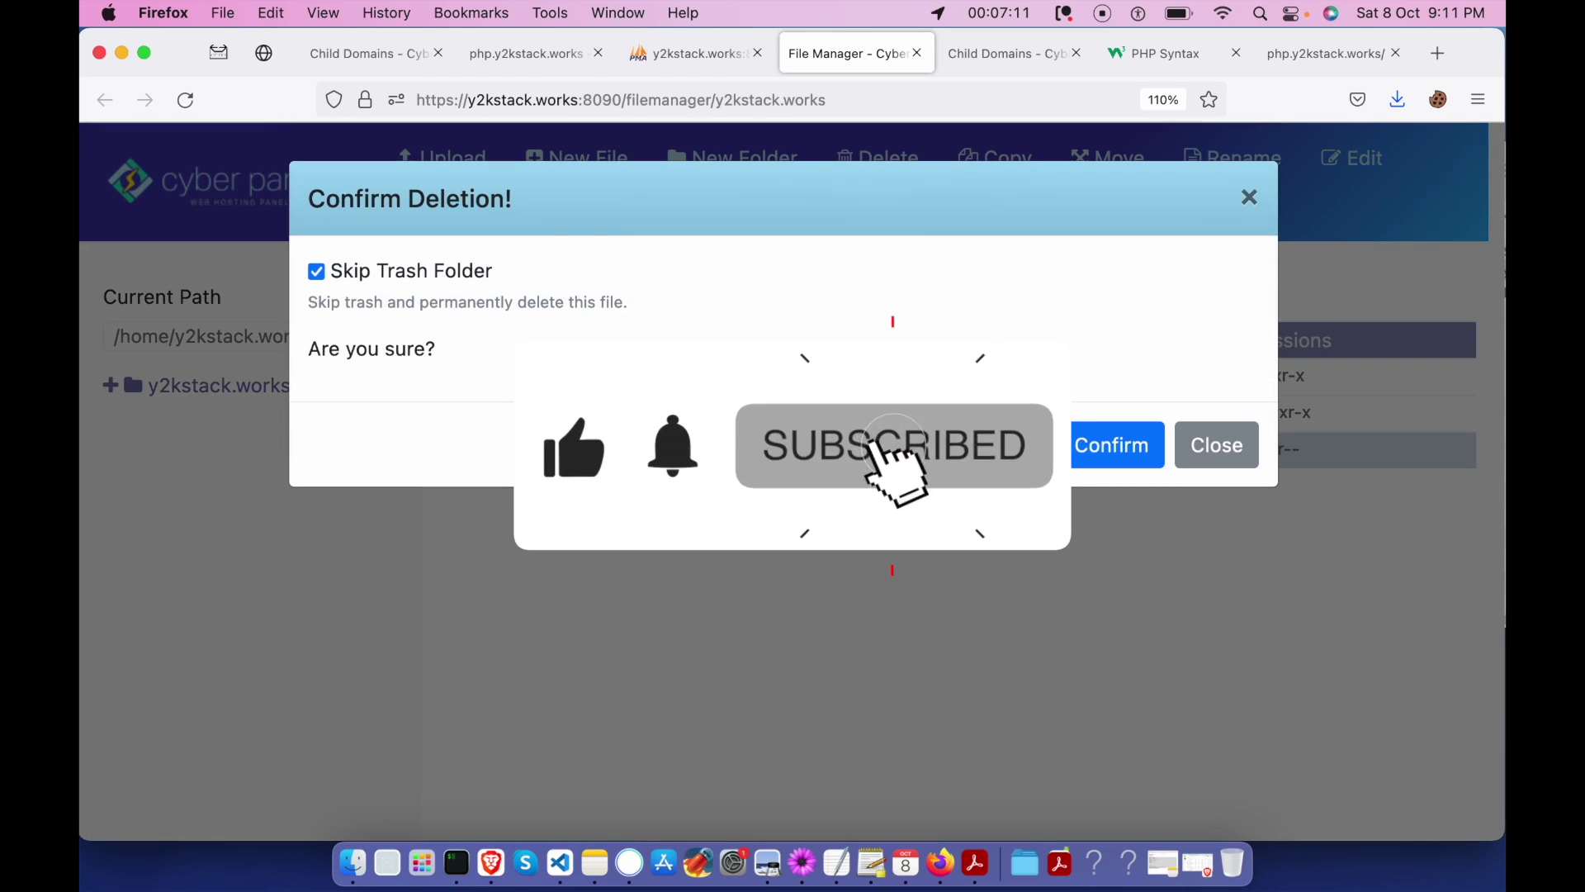
click(1114, 446)
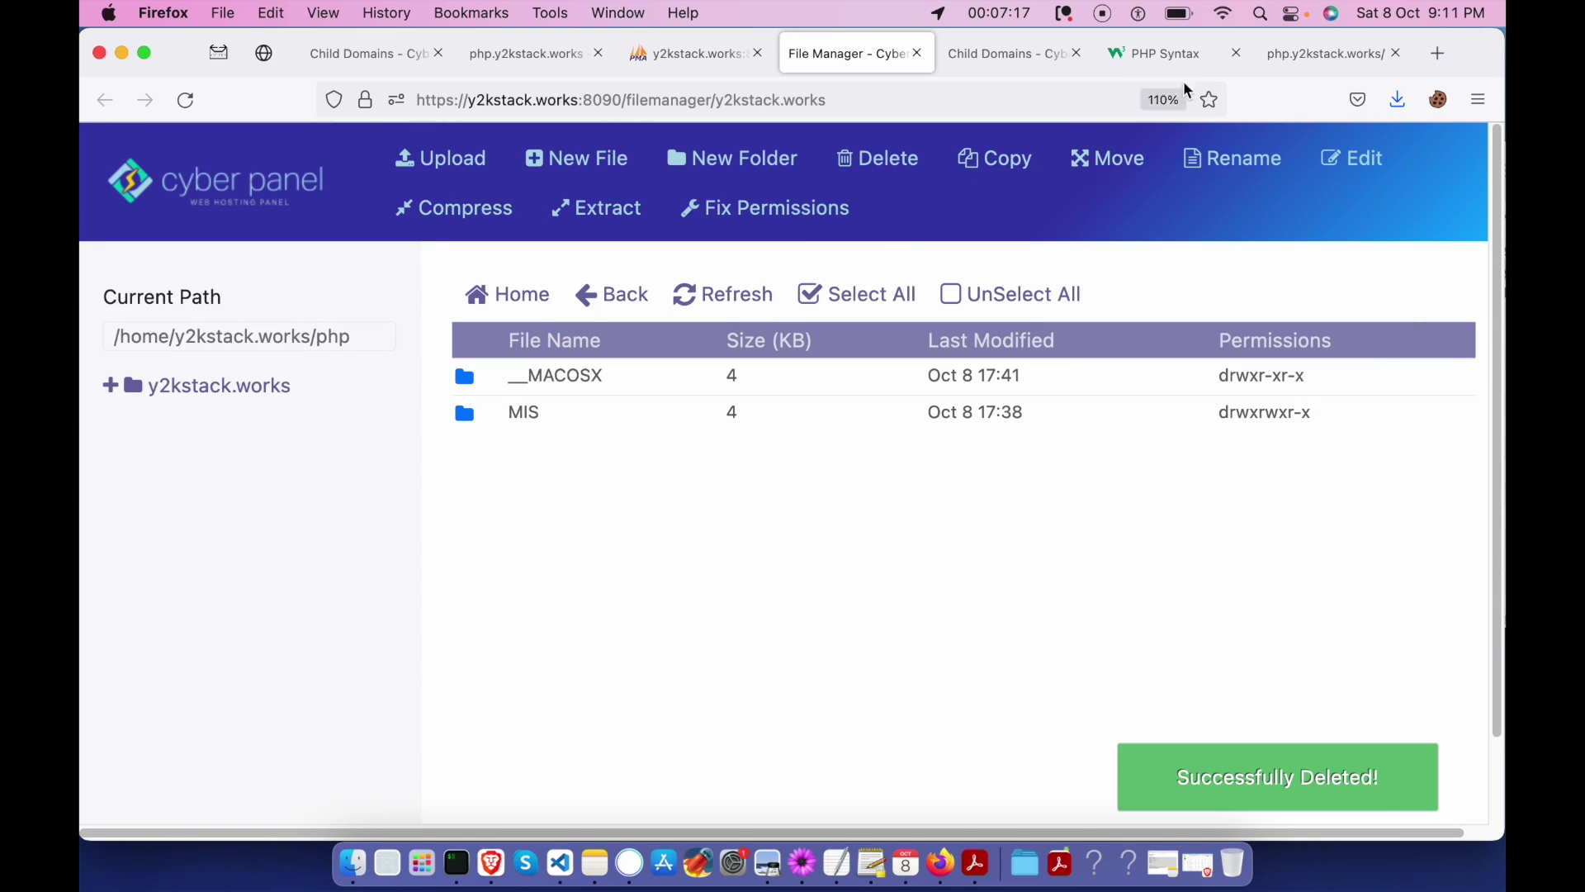
Append MIS/ to the php.y2kstack.works address to load the BMEG Music home page.
click(1299, 56)
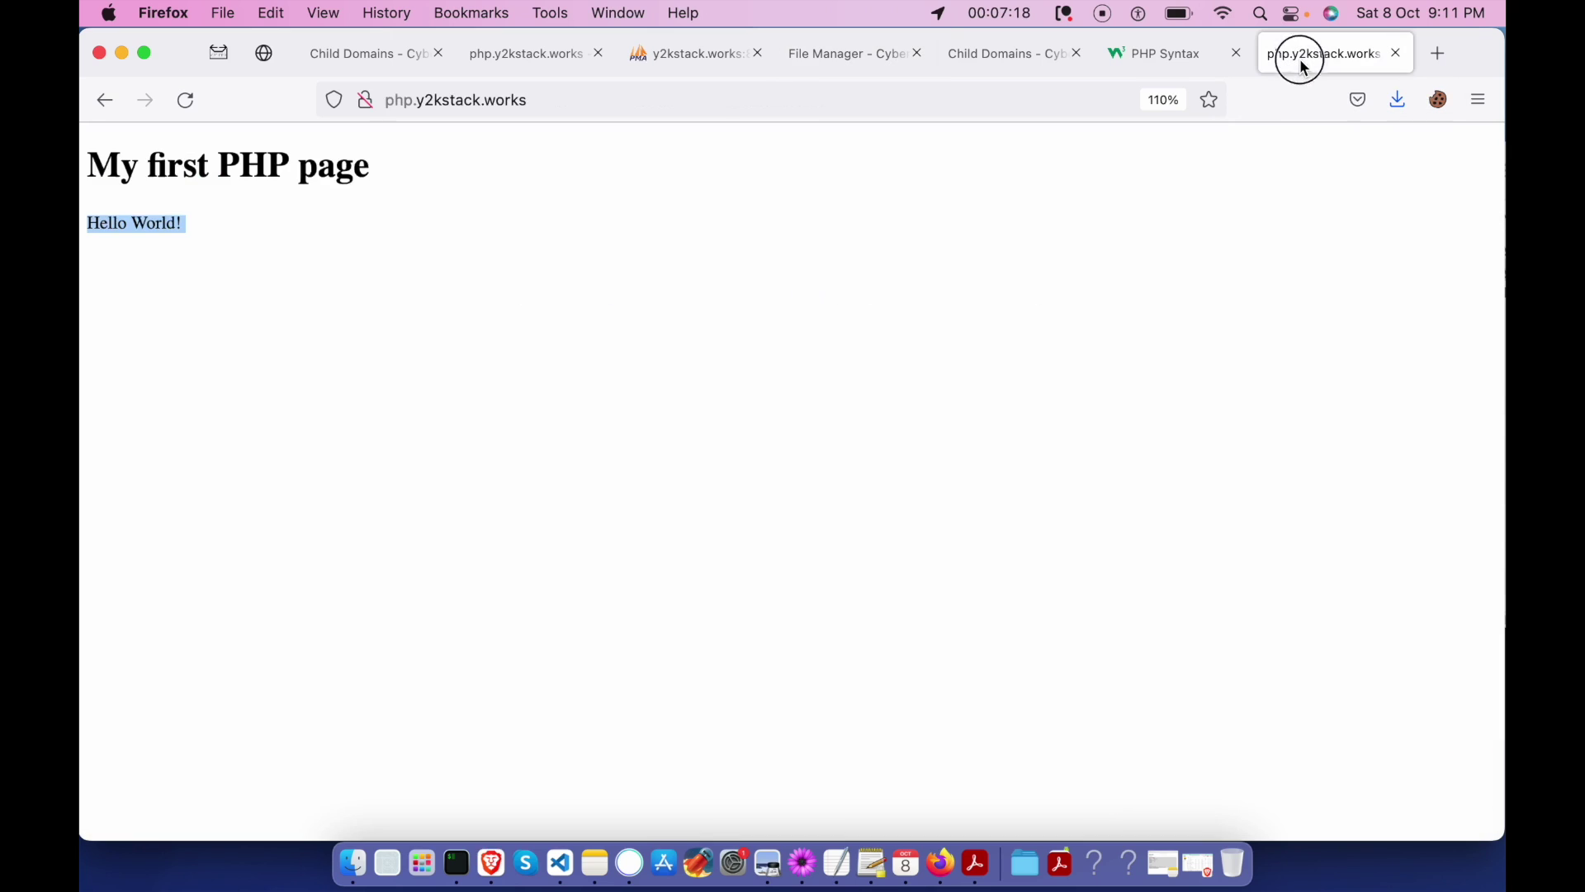
click(596, 94)
key(Return)
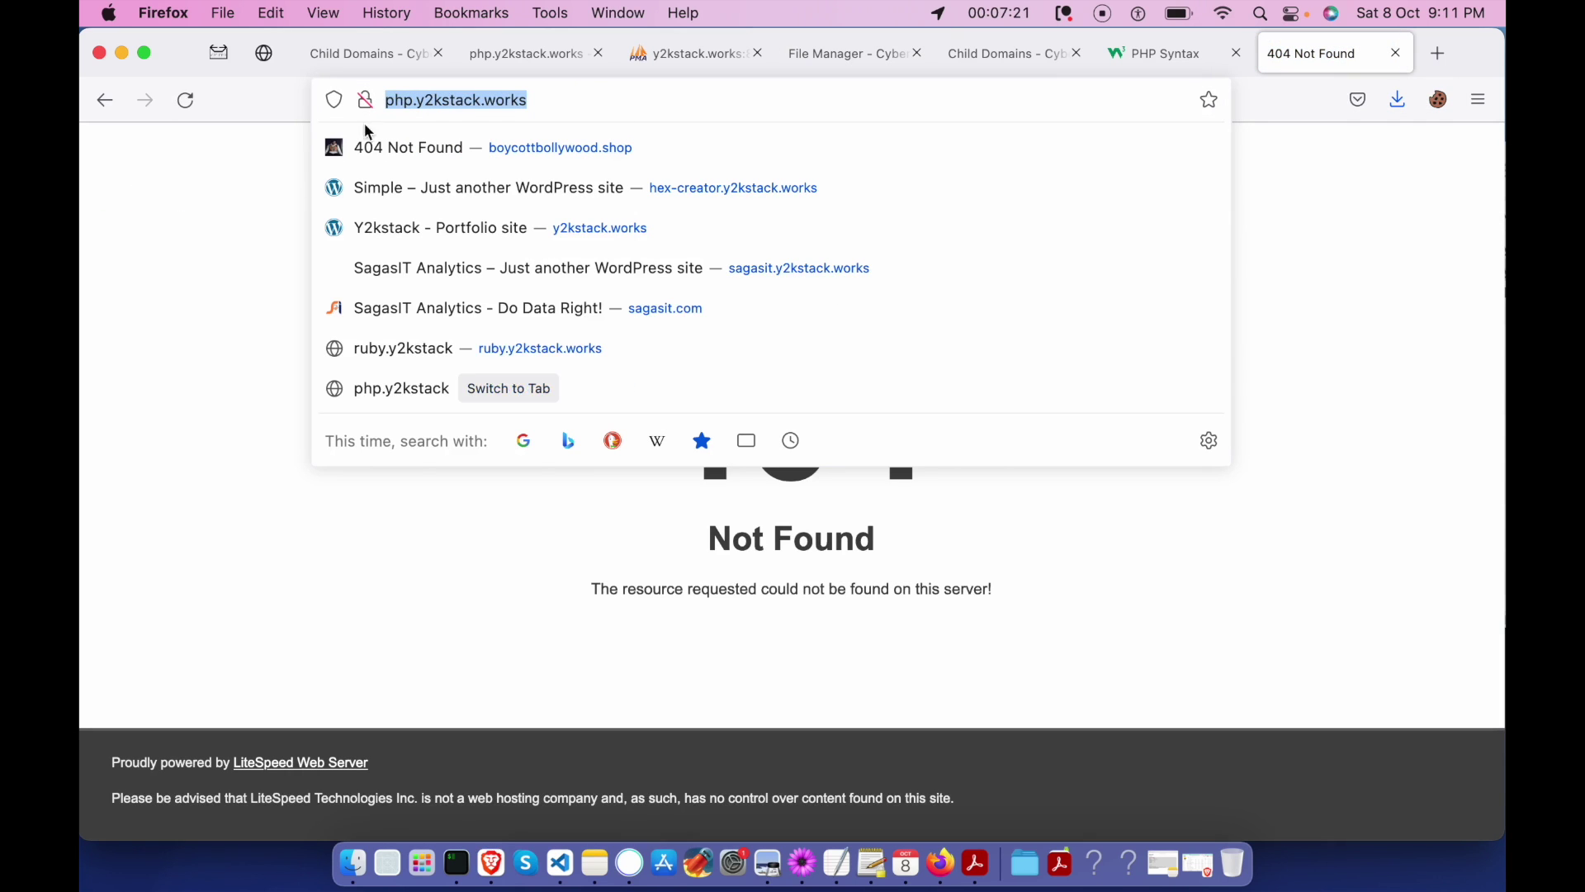
key(Right)
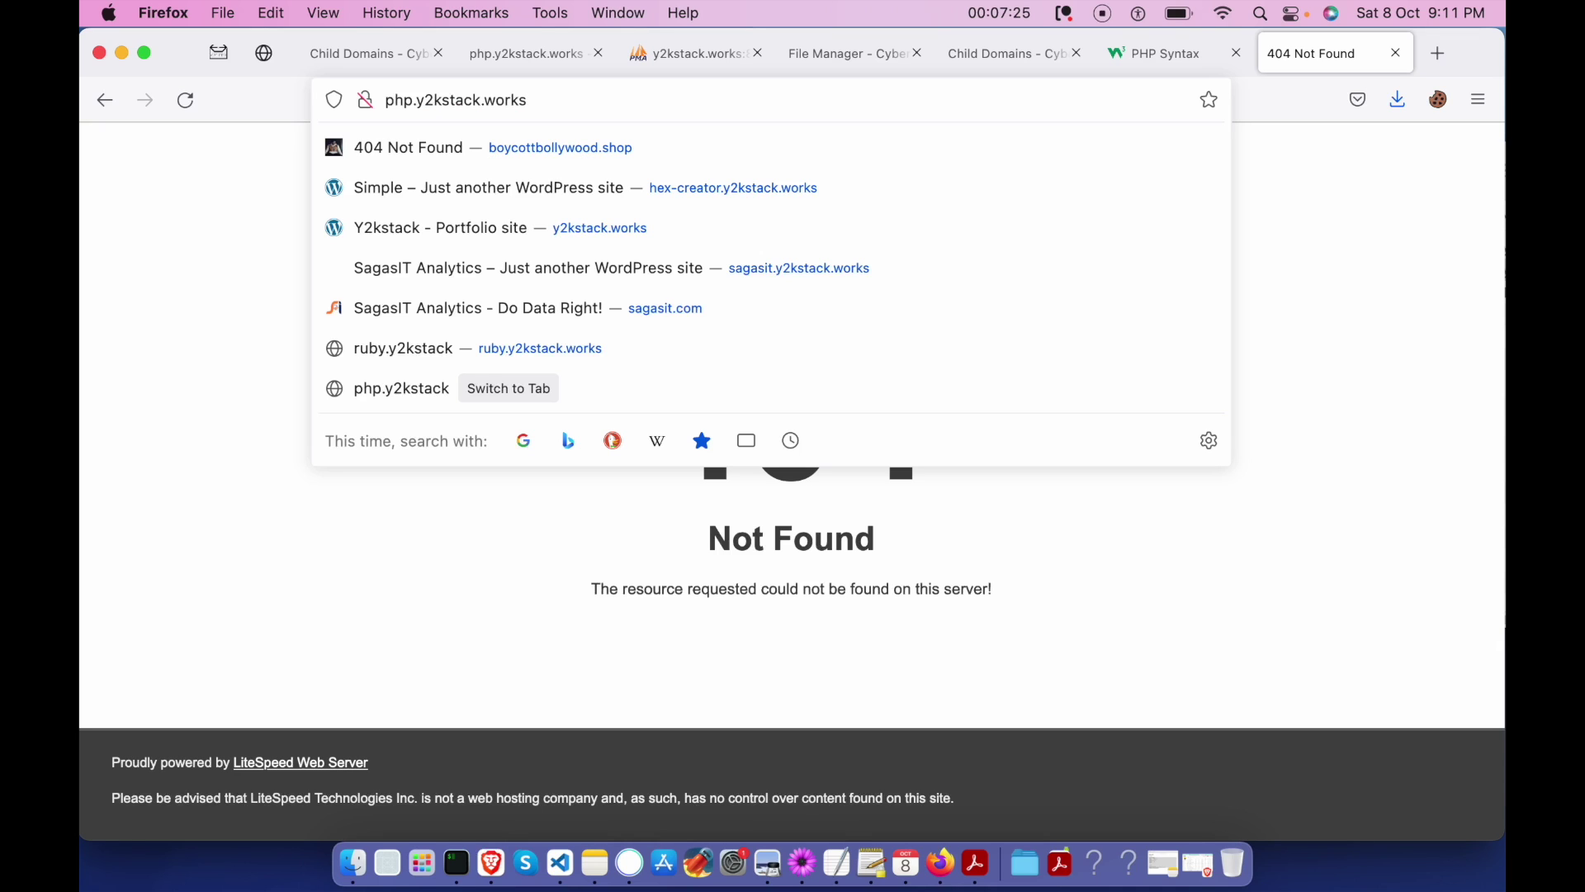
key(BackSpace)
text(s)
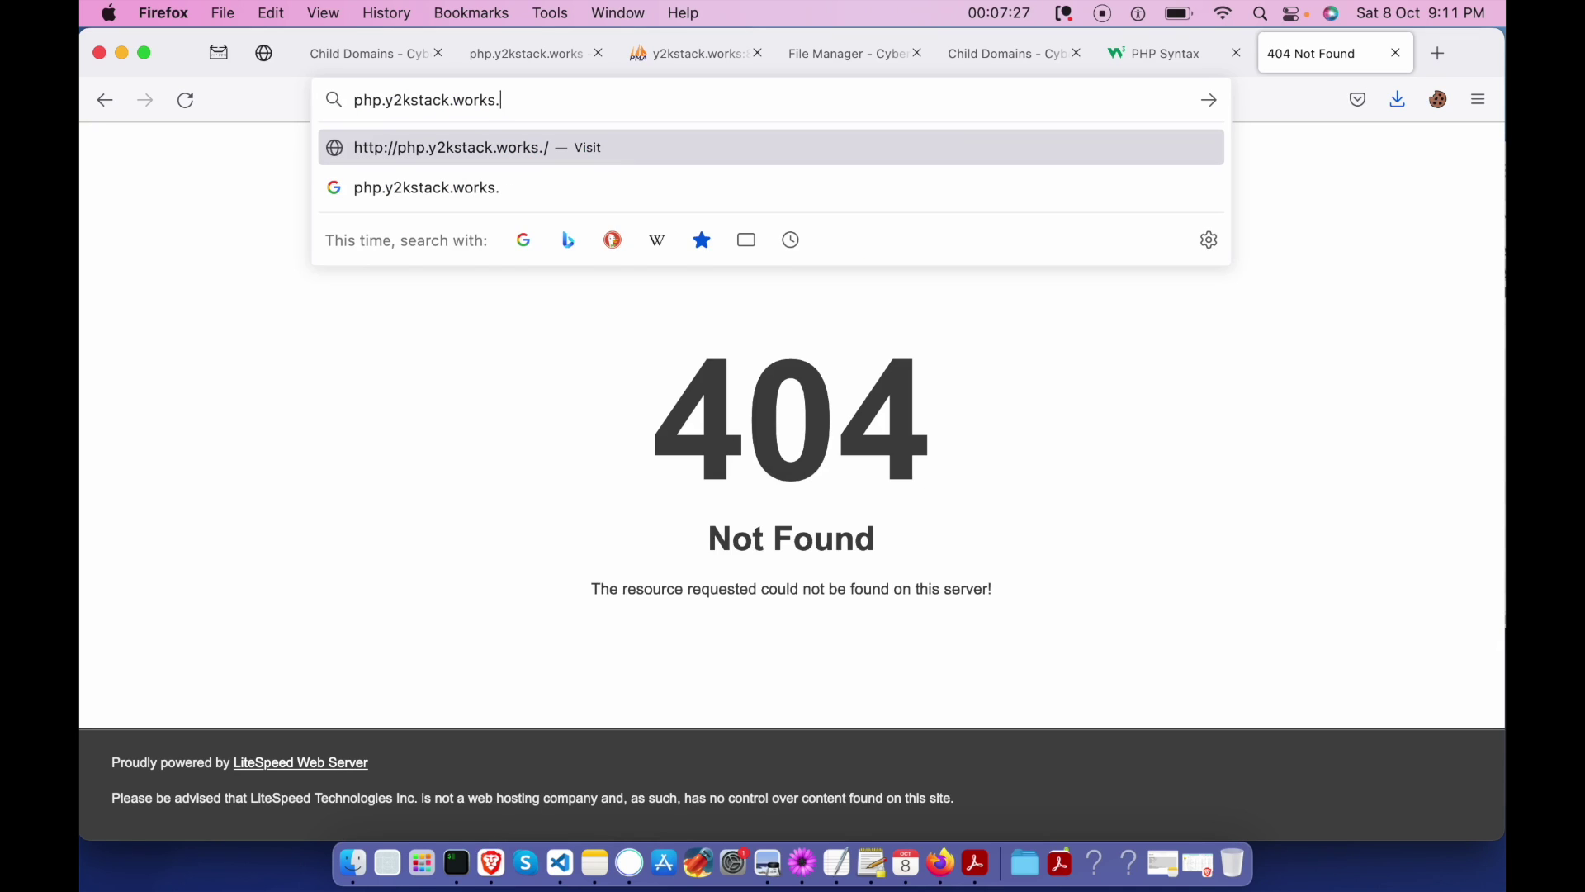
text(/)
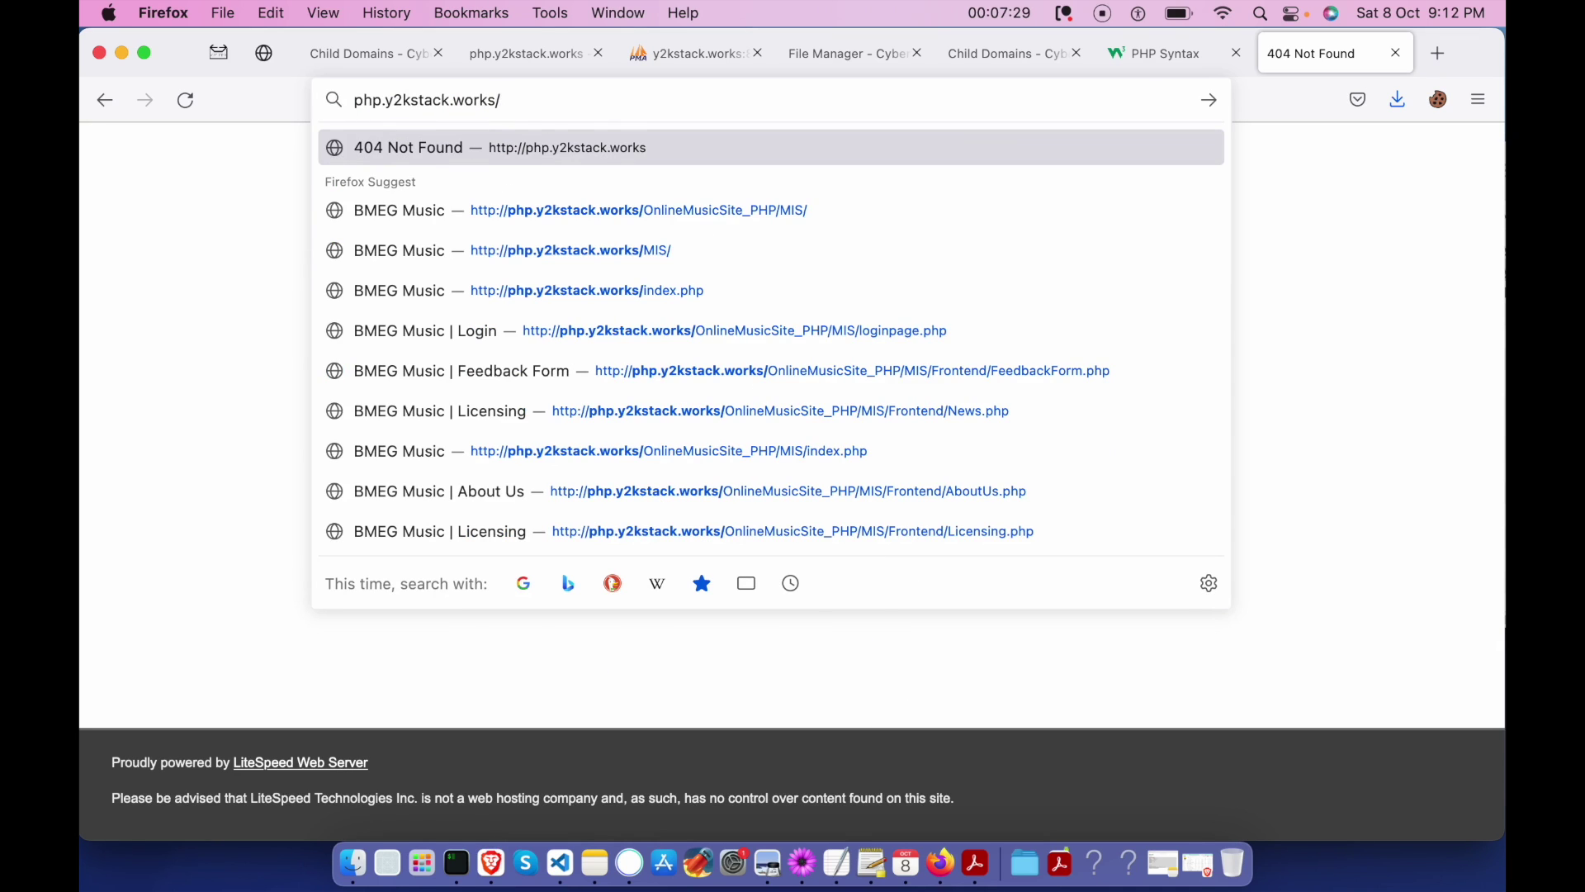
text(m)
key(BackSpace)
key(BackSpace)
text(MIS)
key(Return)
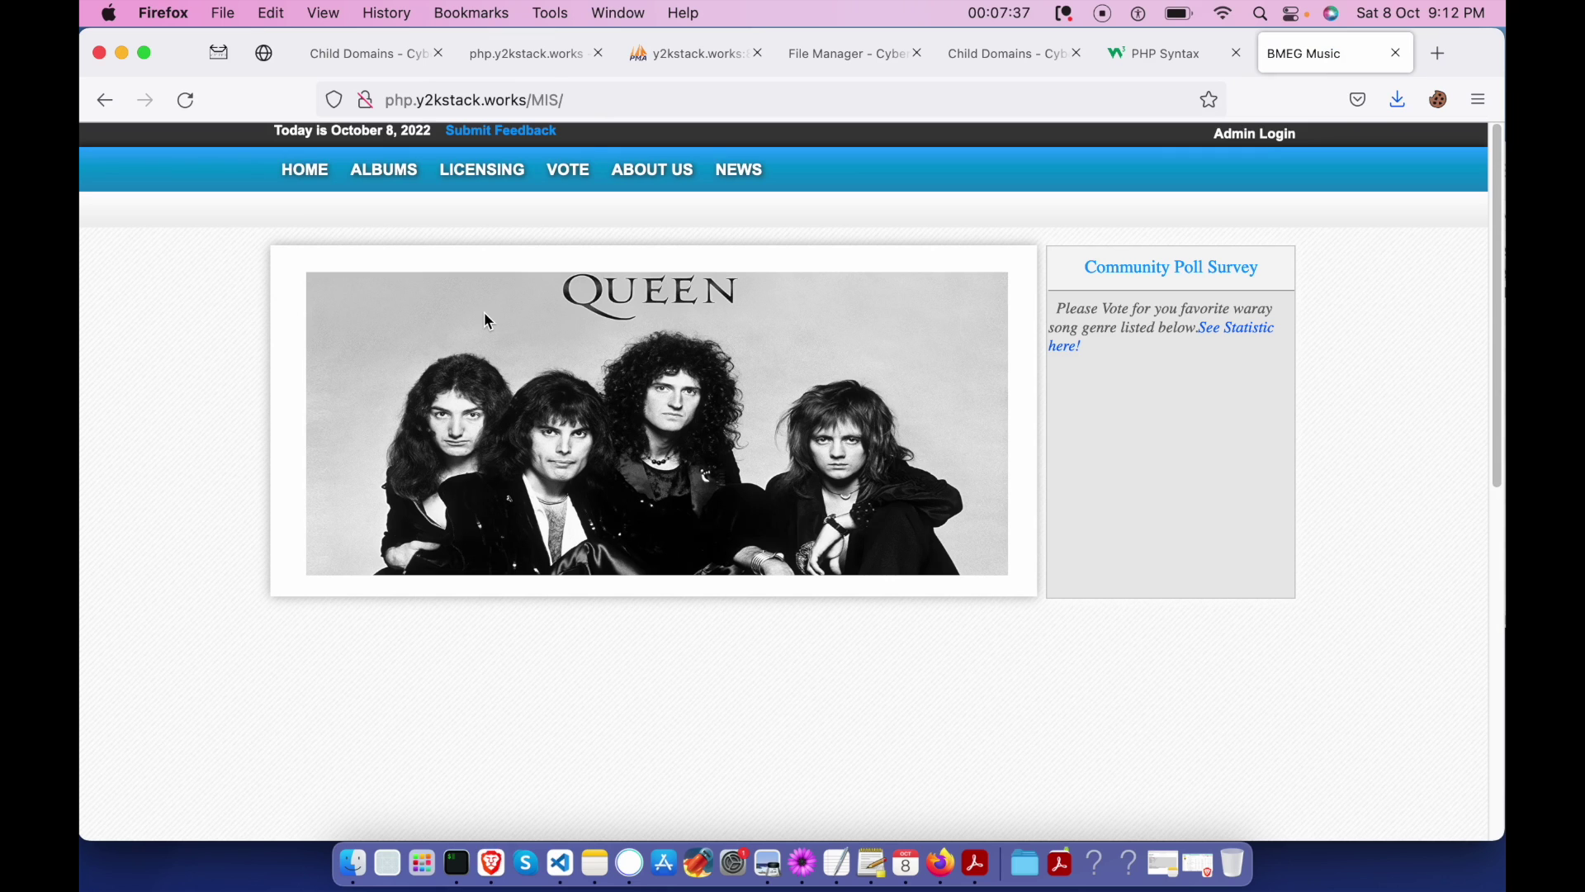
Open '01 READ ME FIRST !!!!.txt' from the MIS folder and select the admin username line.
click(353, 864)
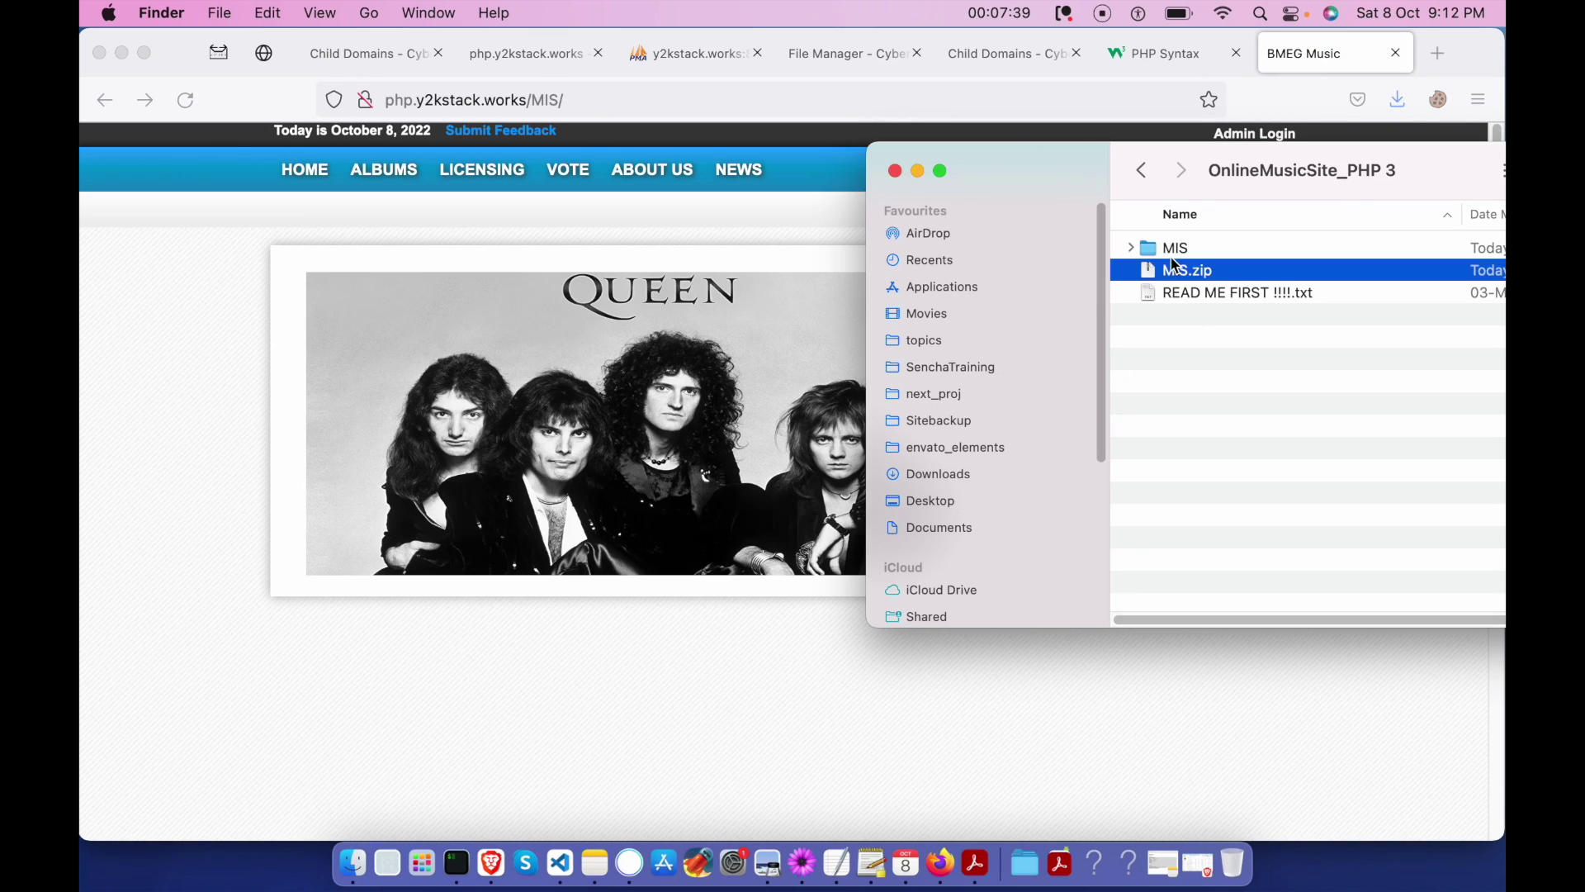
click(1131, 248)
double_click(1176, 271)
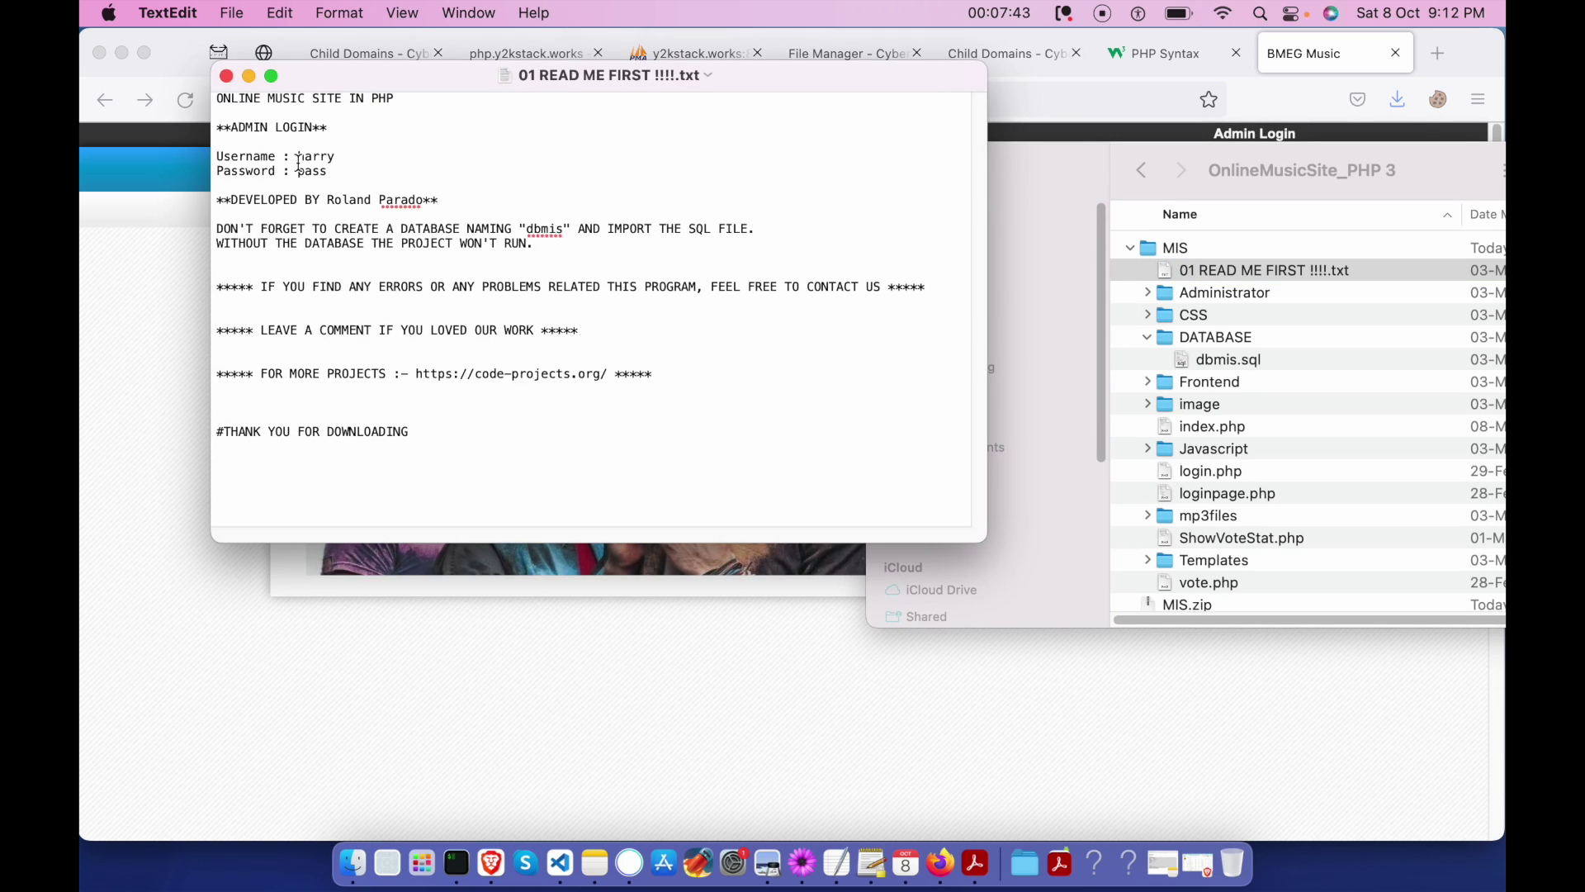
triple_click(302, 158)
key(super+Tab)
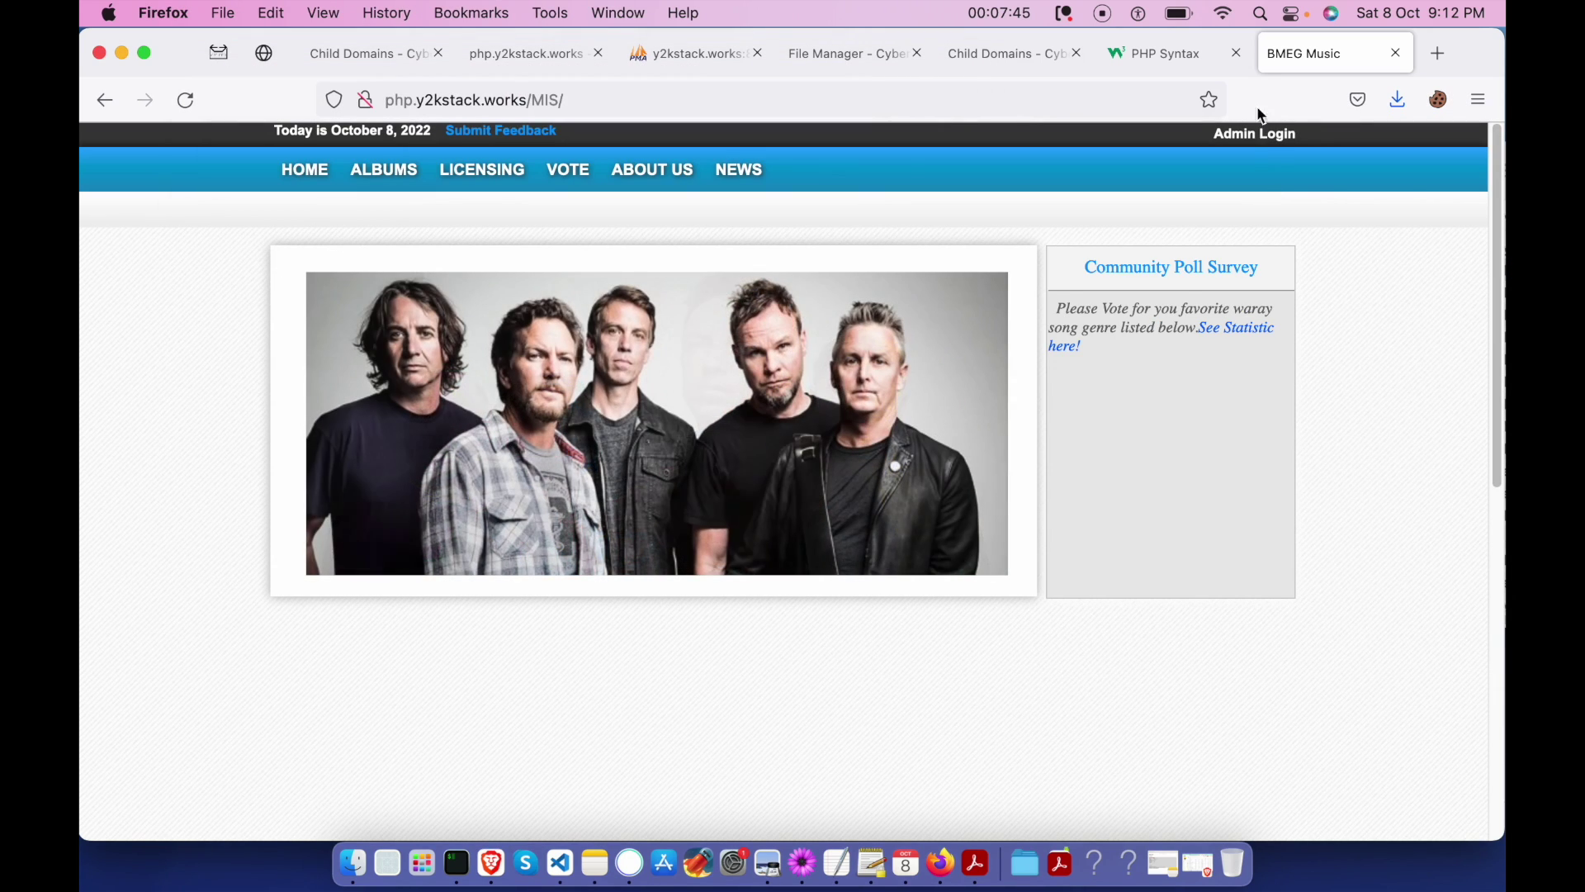
key(super+Tab)
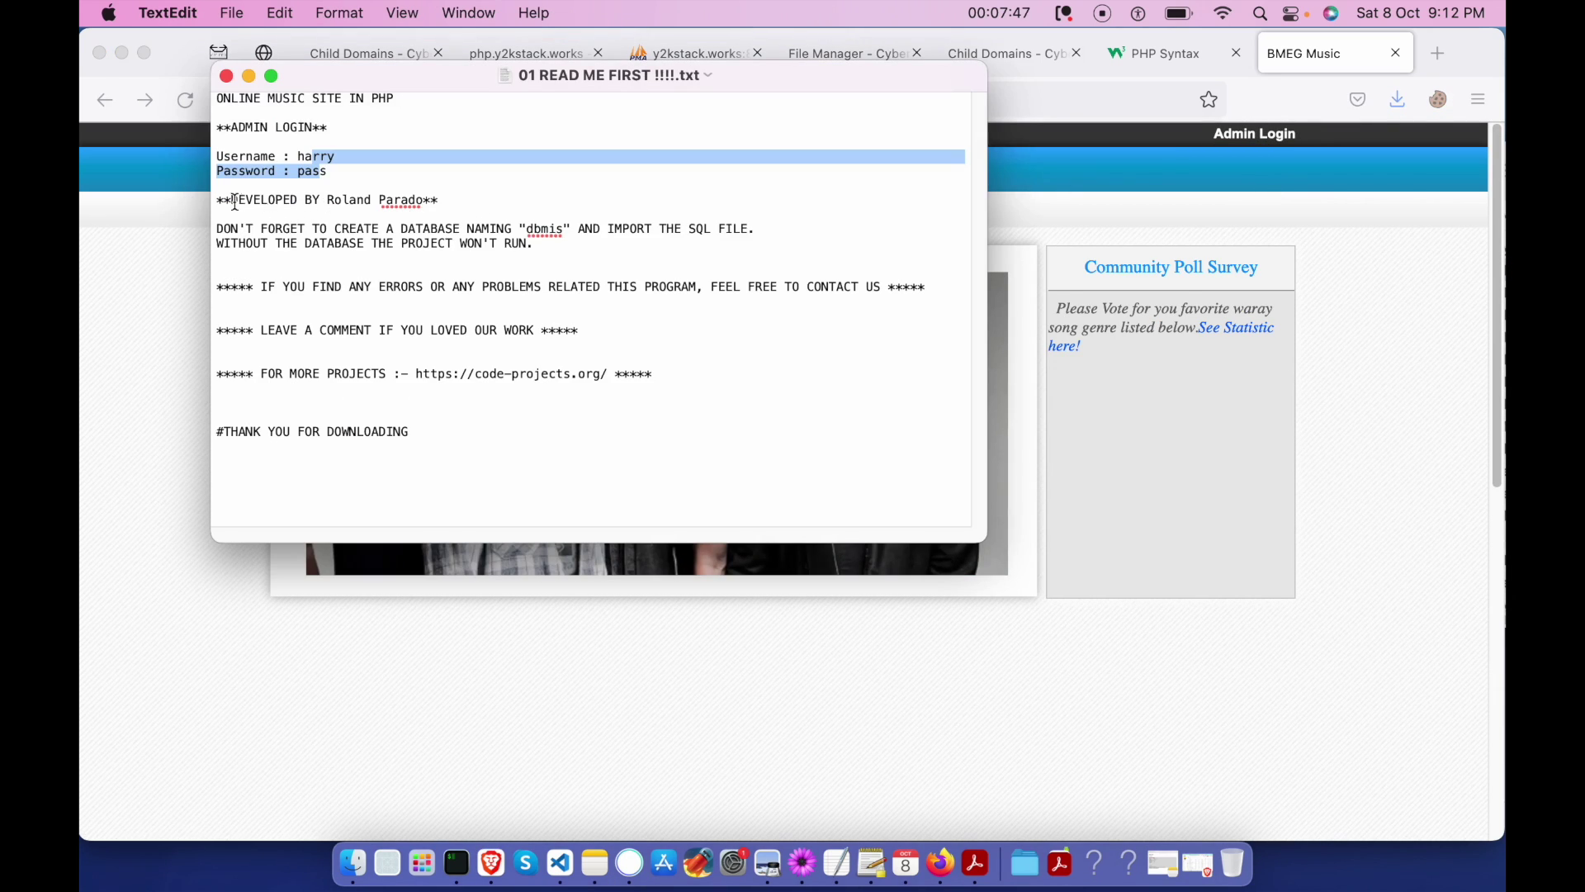
Highlight the database setup and credits lines, then return to the BMEG Music site.
drag(328, 229, 521, 247)
click(521, 248)
drag(639, 352, 241, 216)
click(431, 665)
Sign in through the BMEG Music Admin Login form with the admin username and password.
click(1242, 135)
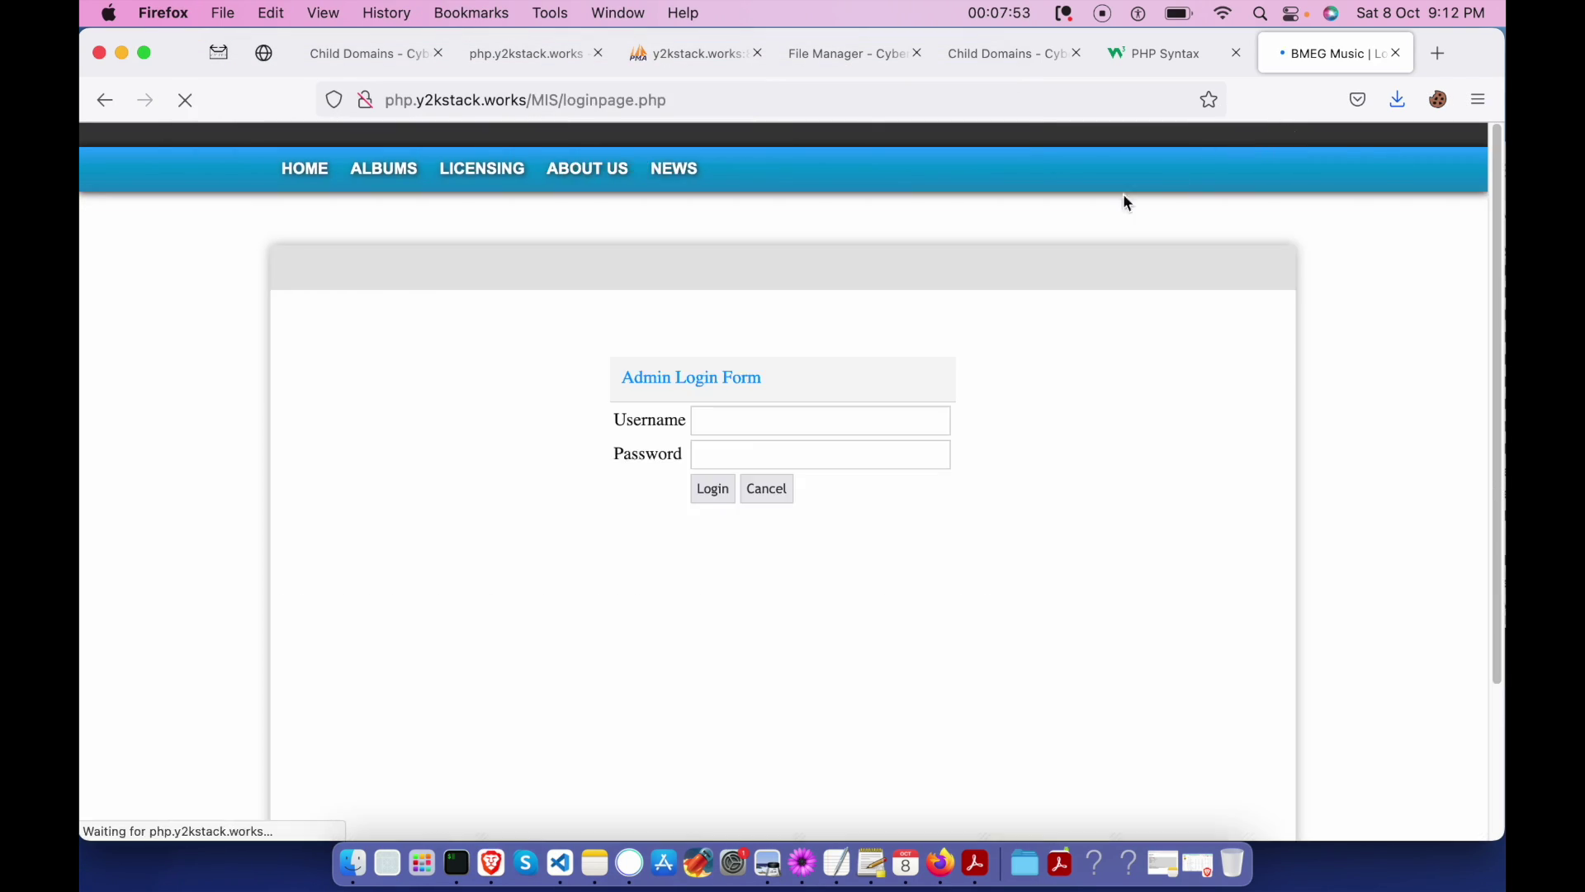
click(753, 421)
text(HARRY)
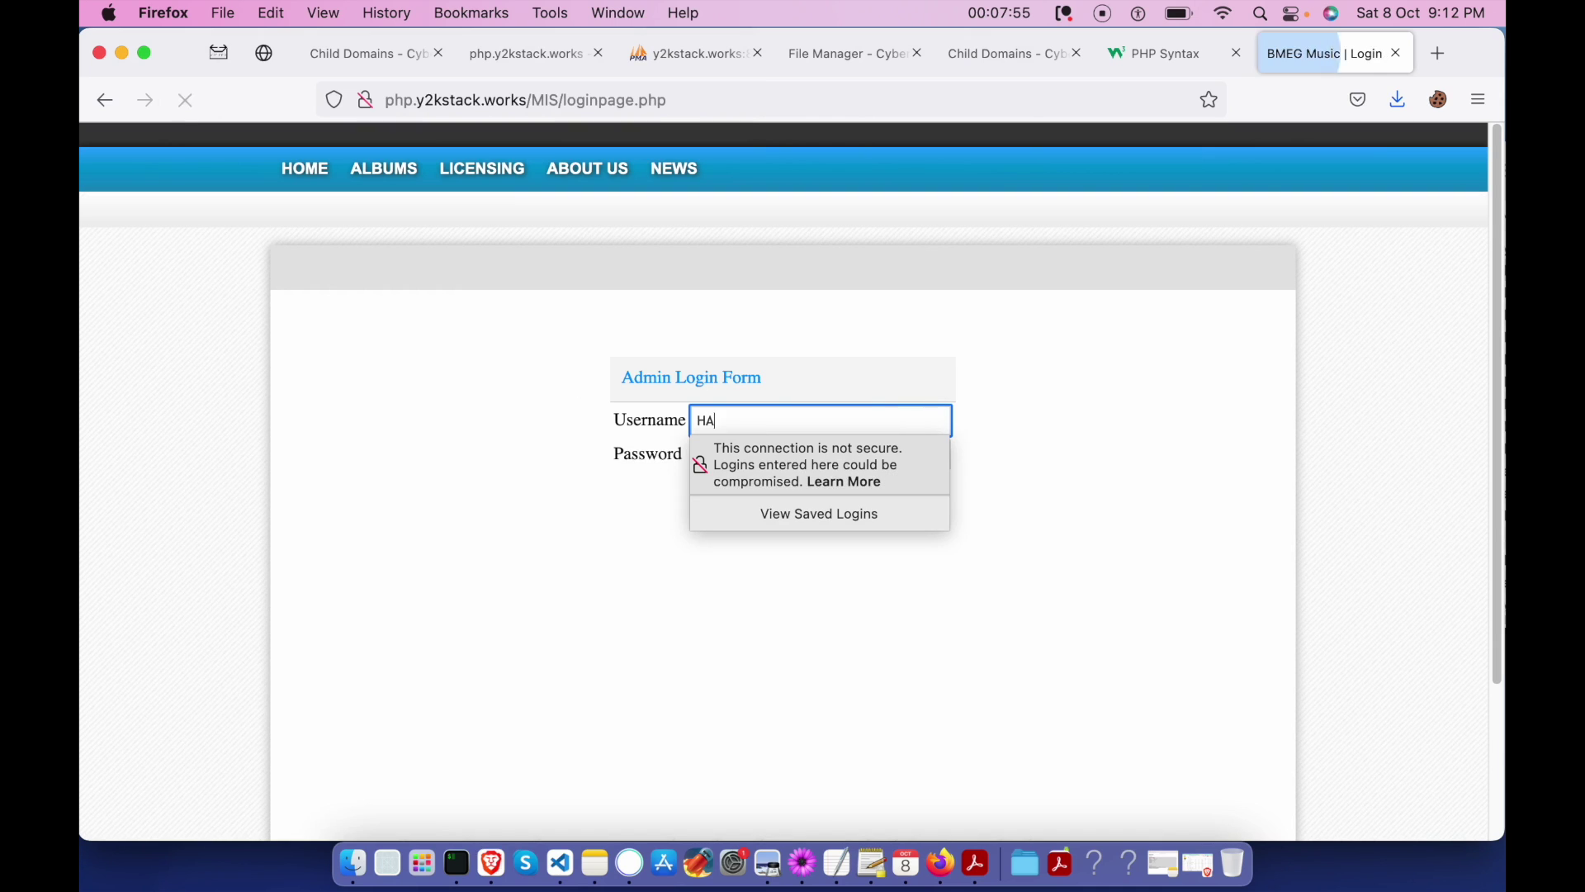
key(Tab)
text(h)
key(BackSpace)
key(BackSpace)
text(h)
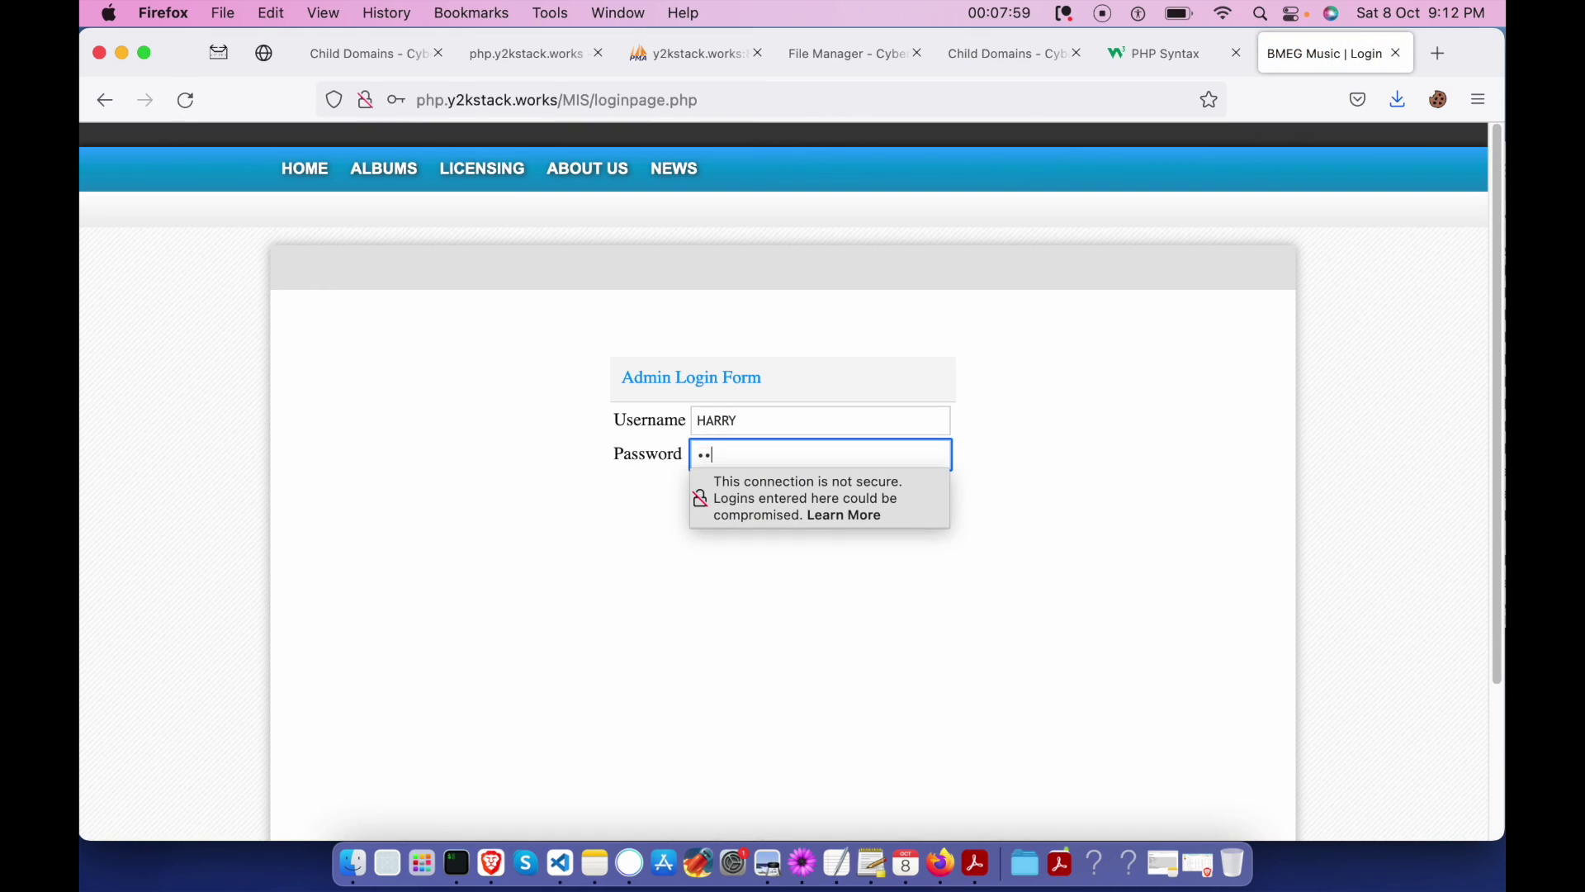
click(710, 487)
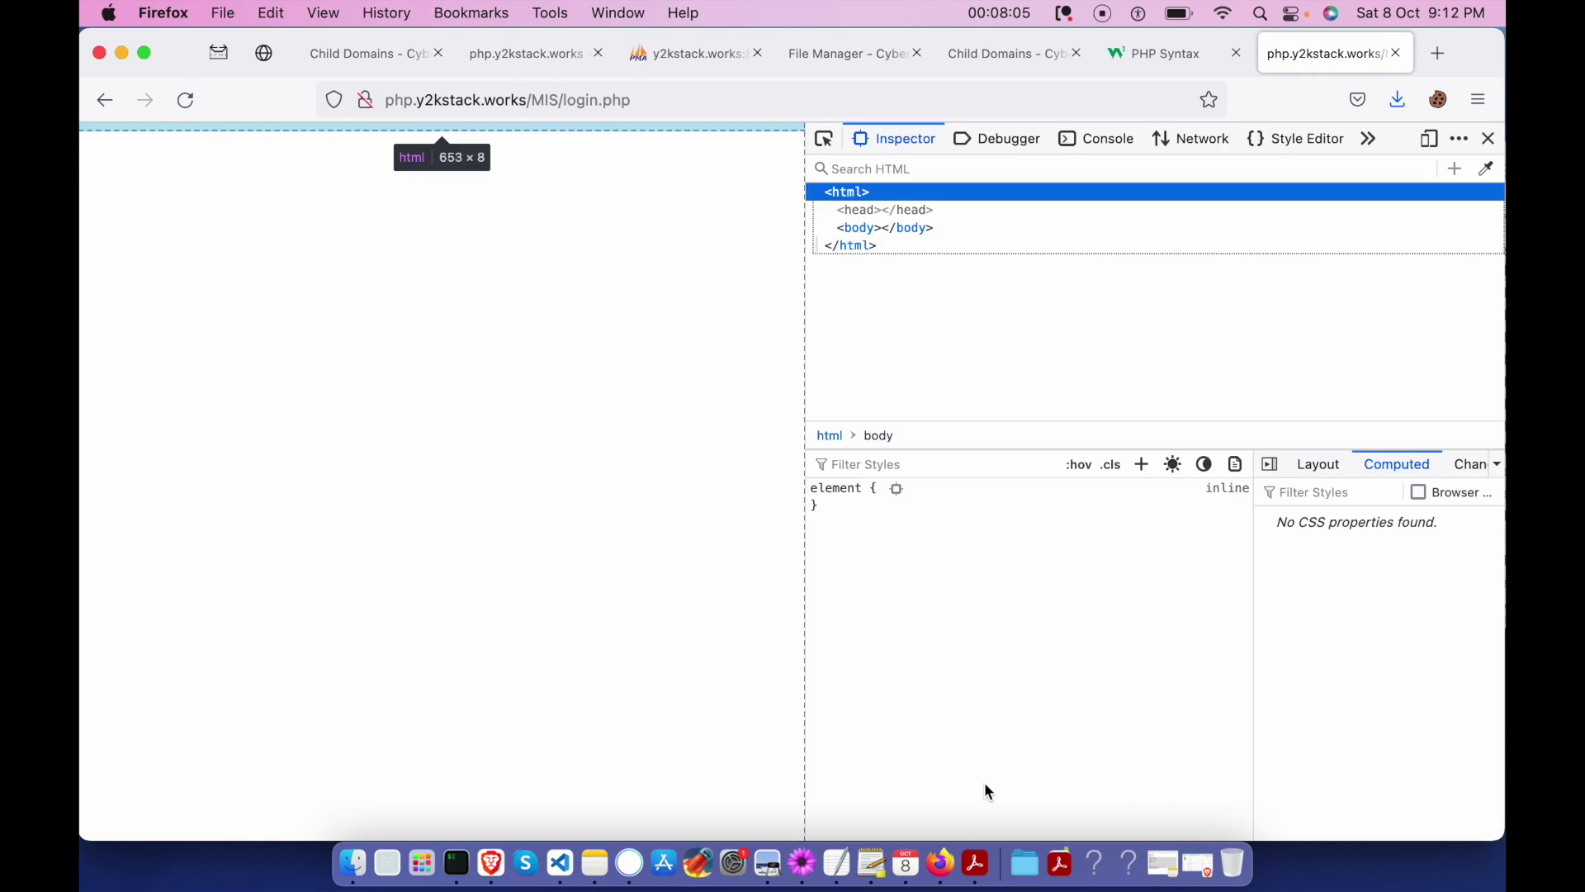
Inspect the blank login.php page, resend the login, then return to the /MIS/ home page.
click(1083, 149)
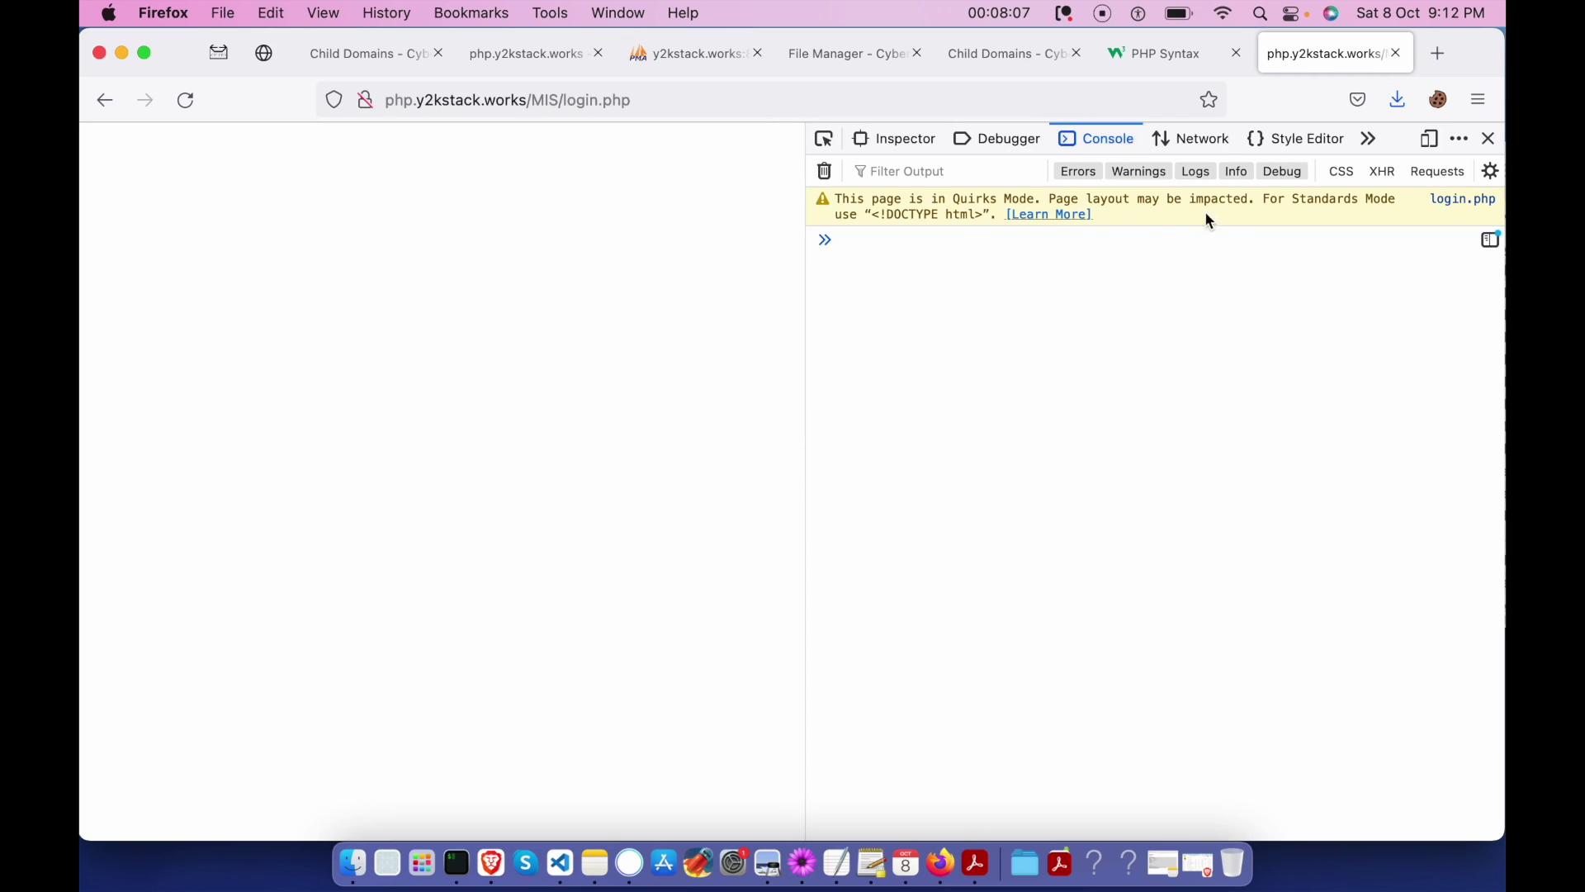
click(1490, 139)
key(super+r)
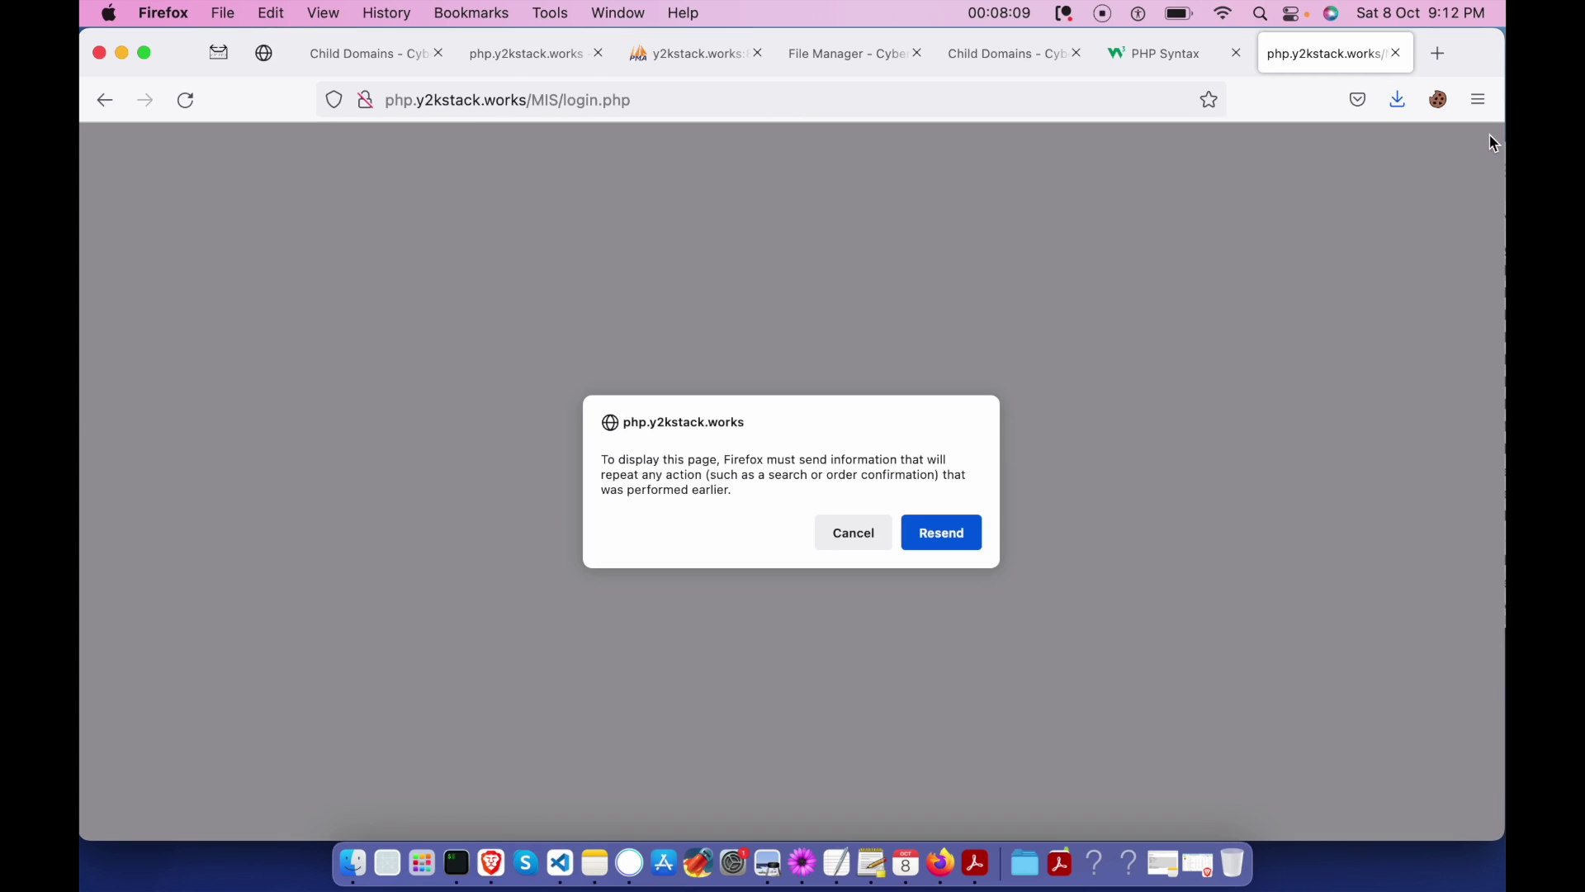
click(926, 542)
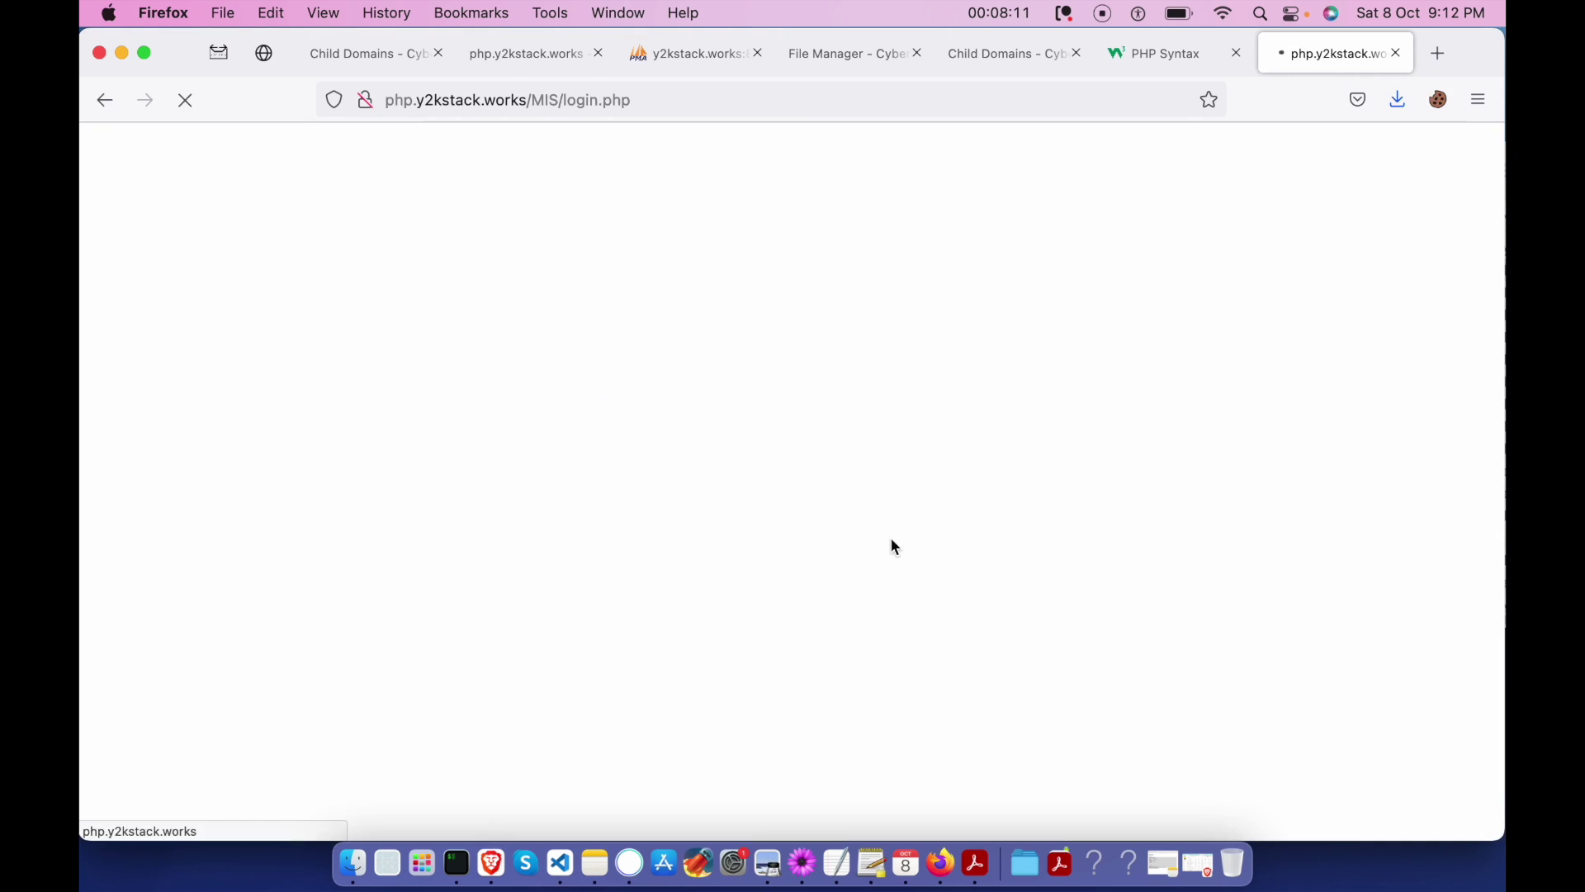
drag(566, 99, 757, 96)
key(BackSpace)
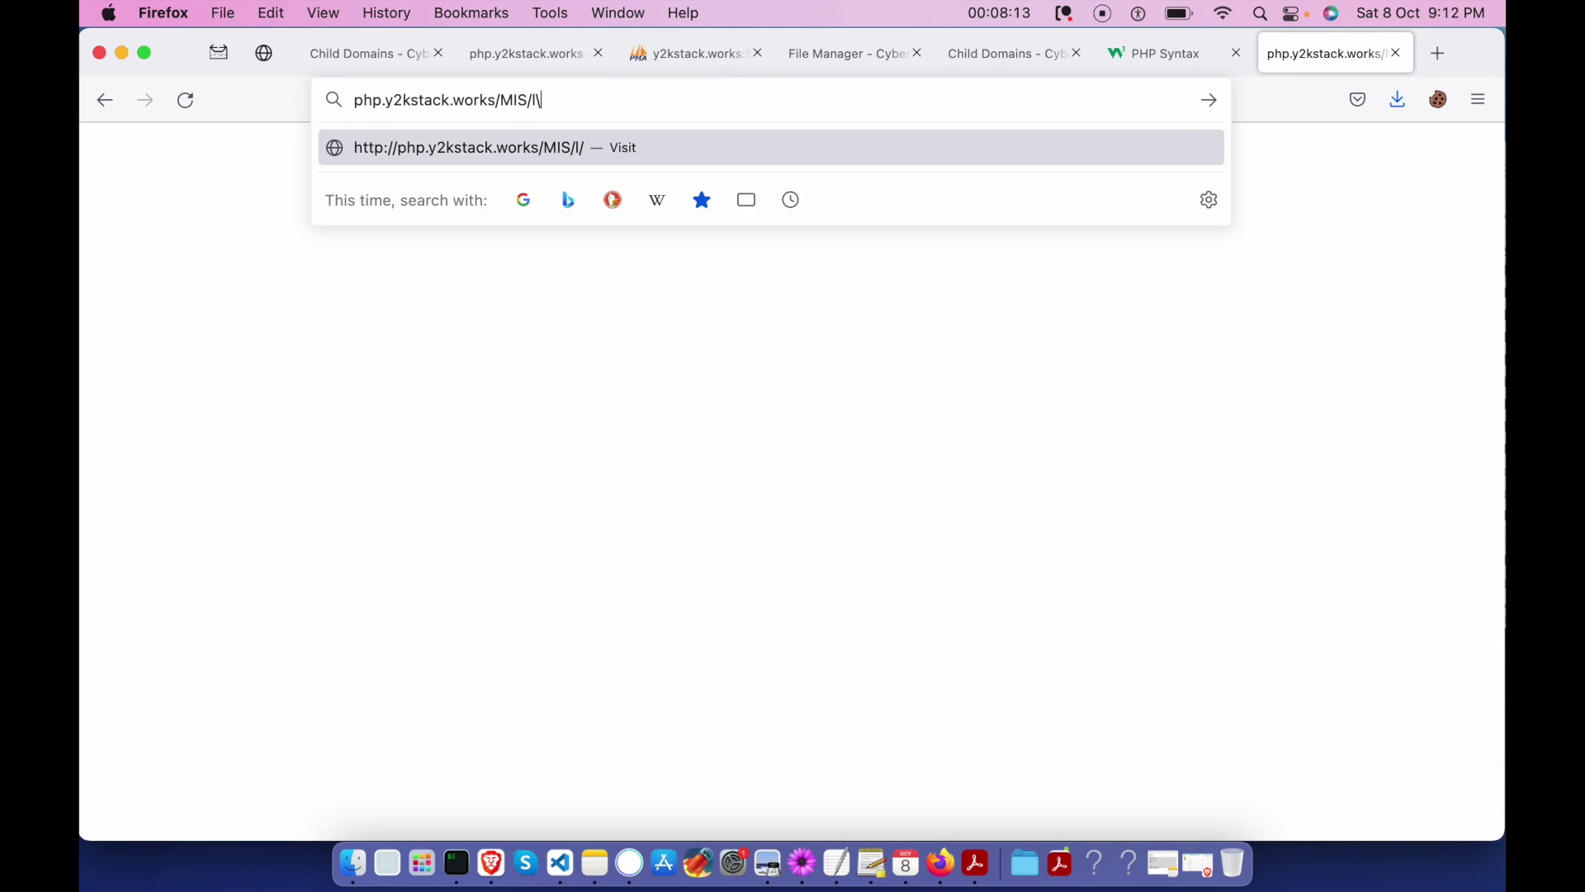
key(BackSpace)
key(BackSpace)
key(Return)
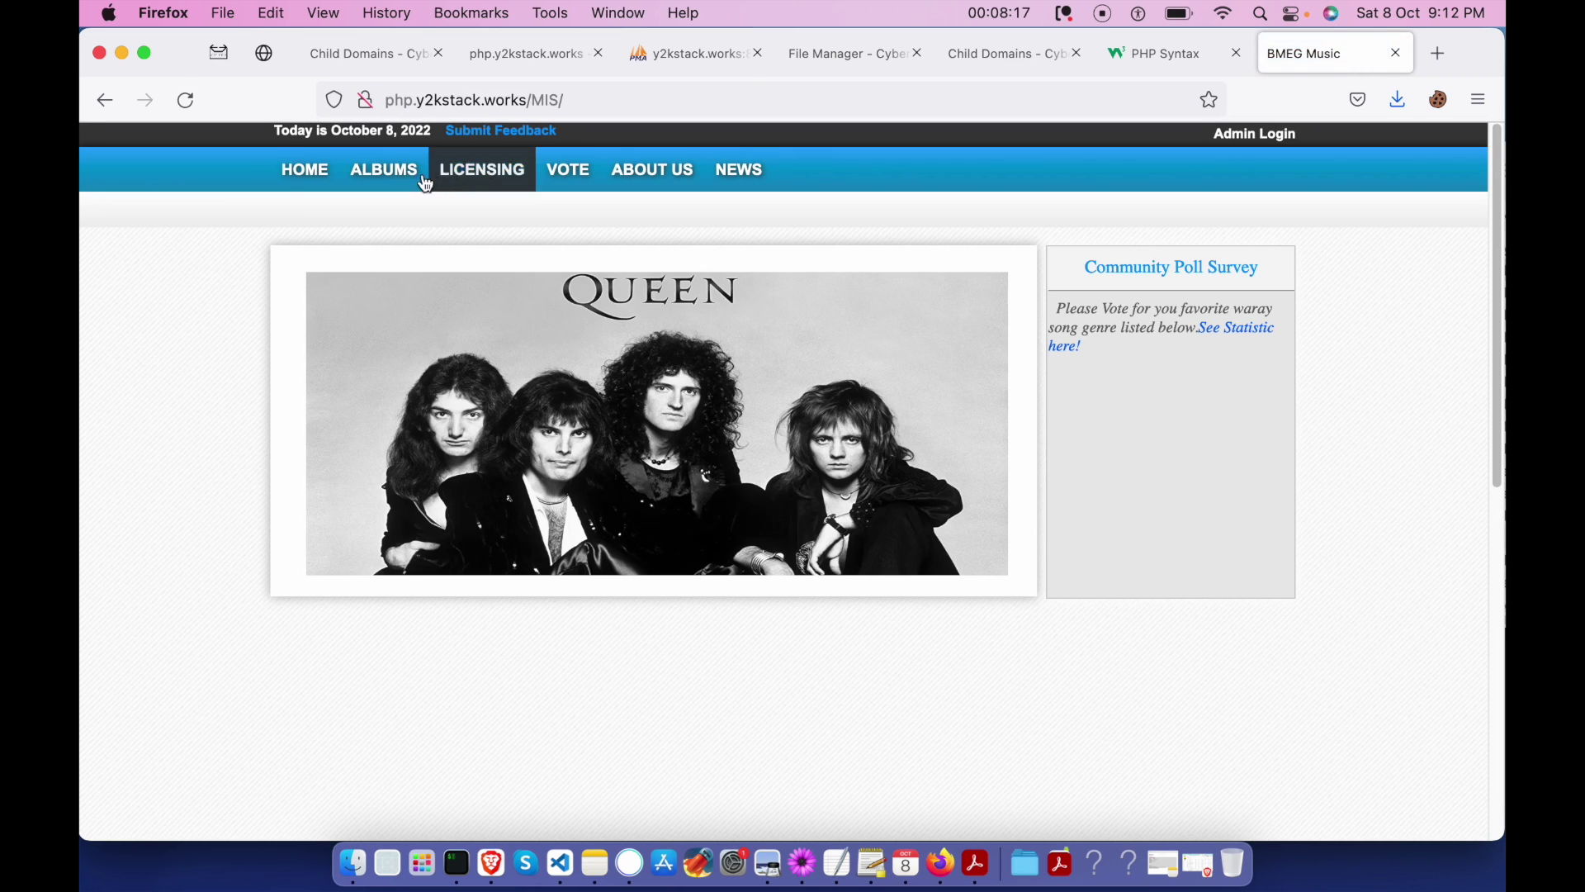
Browse the Albums, Vote, About Us, News and Home pages, finishing on Albums.
click(422, 181)
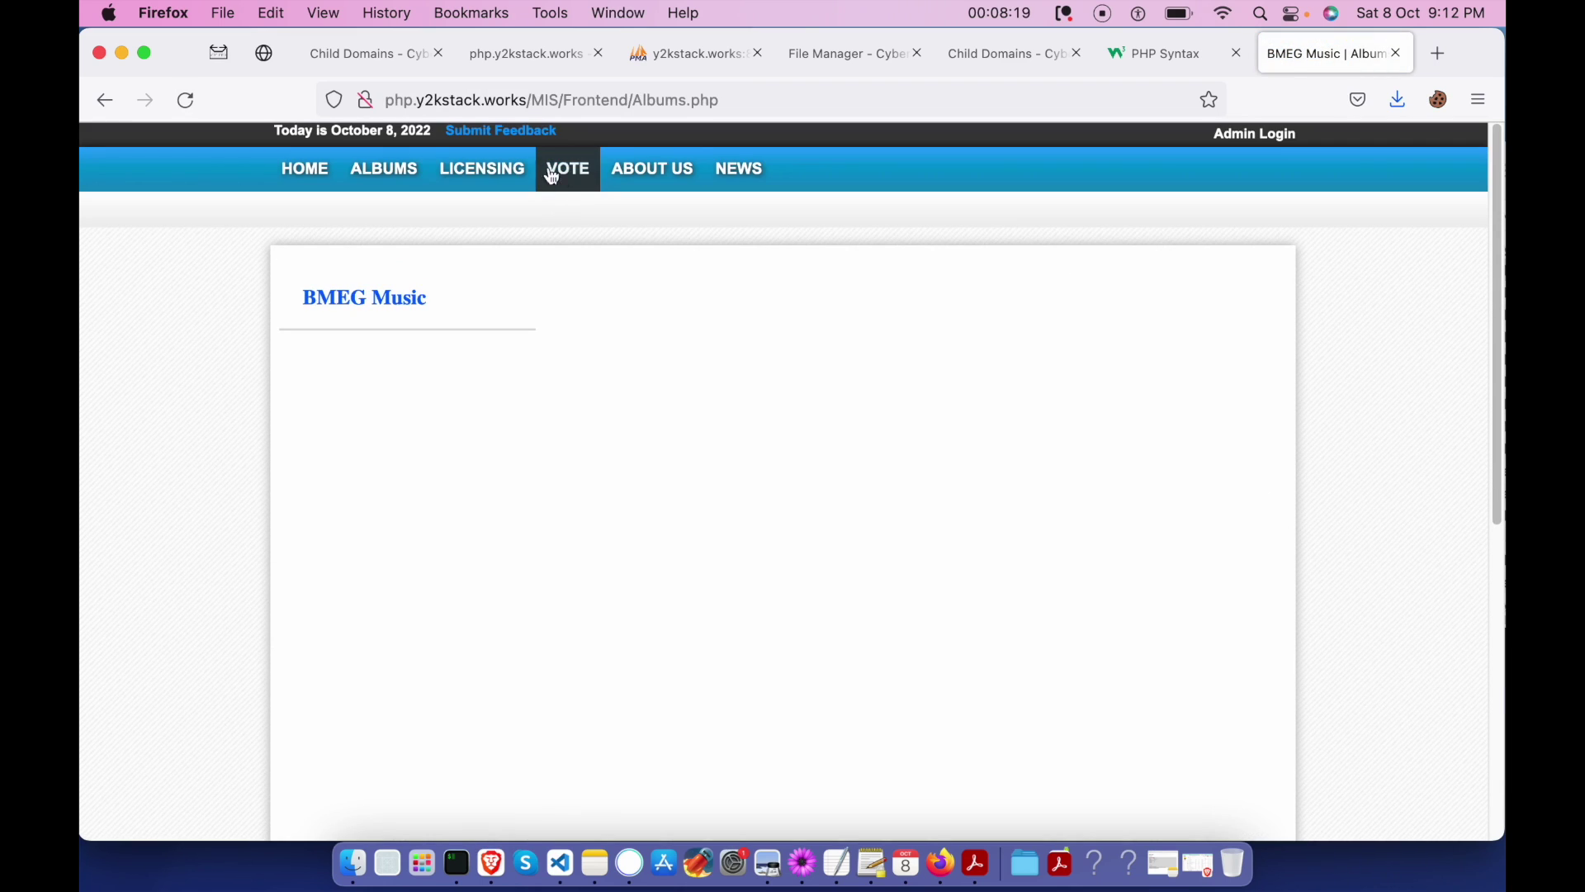
click(563, 174)
click(647, 167)
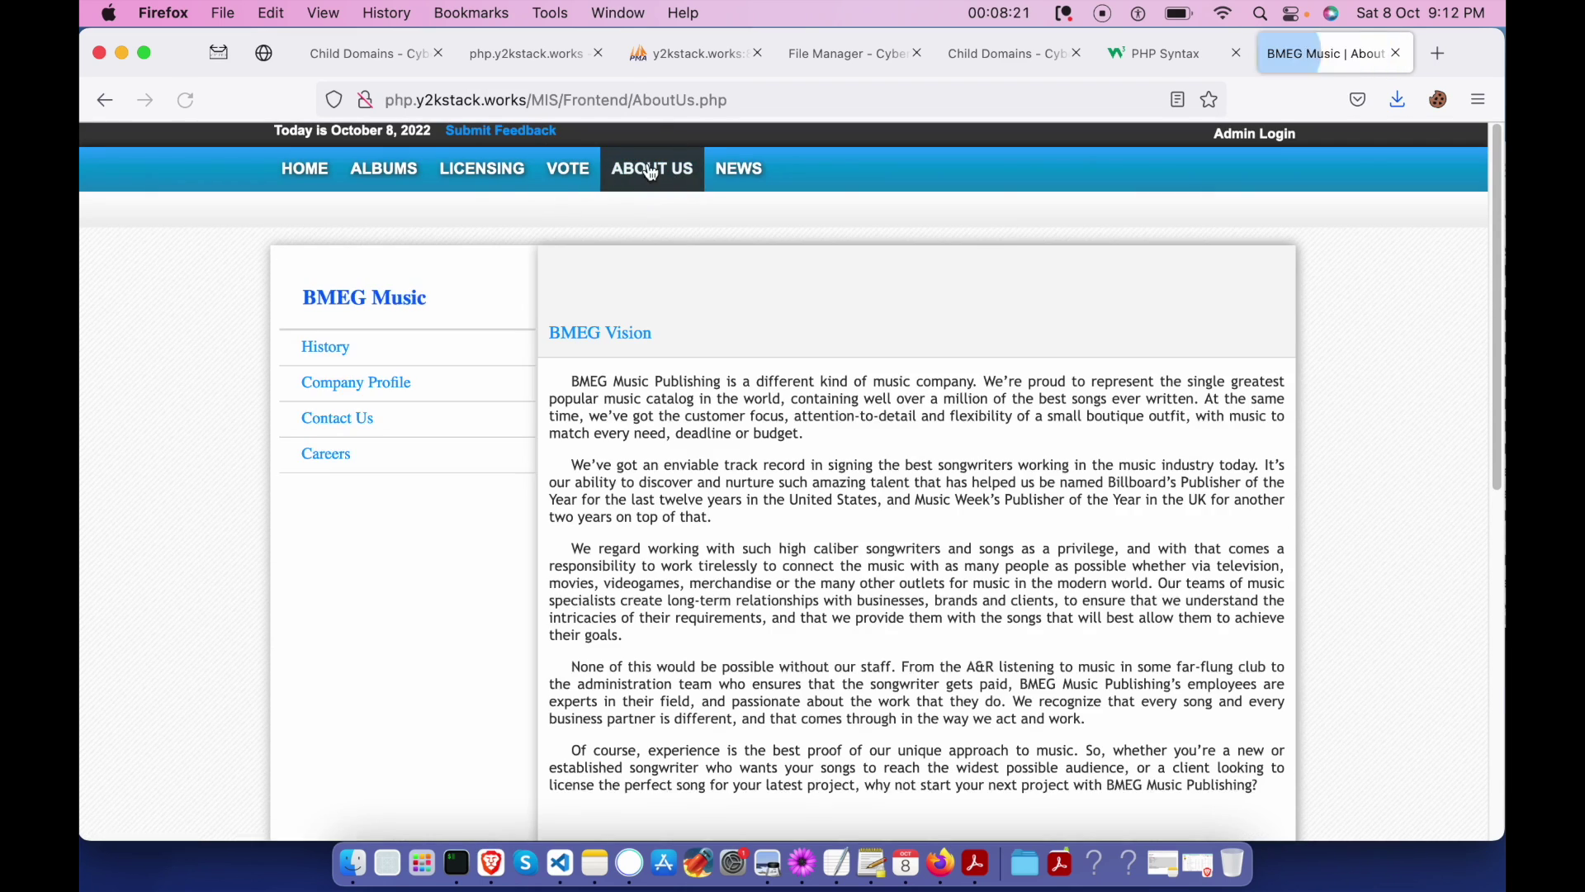
click(745, 171)
click(307, 169)
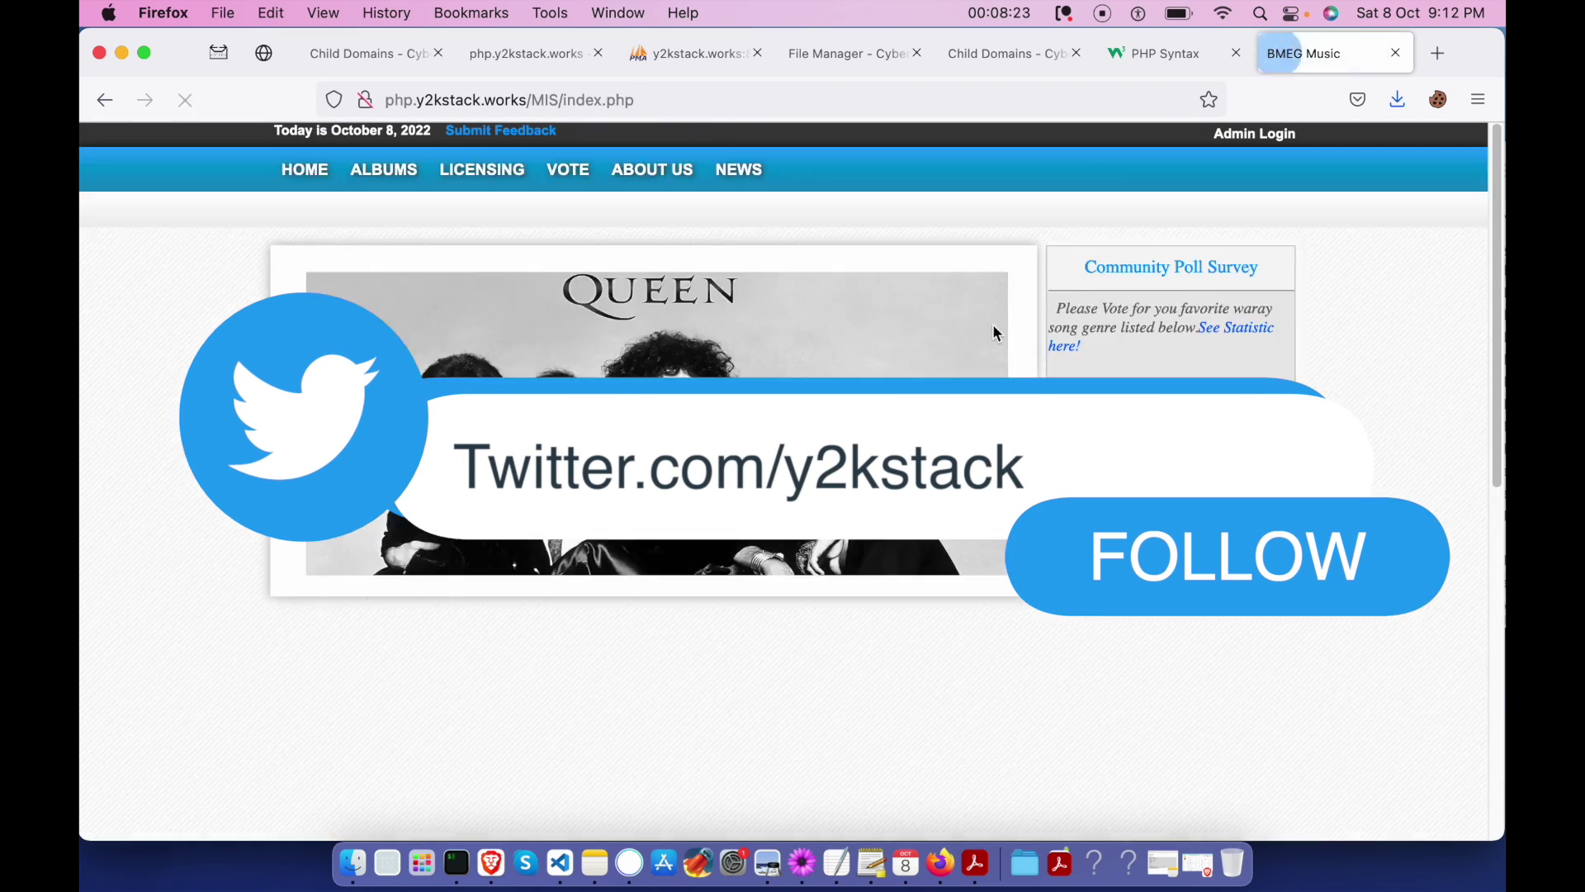
click(408, 183)
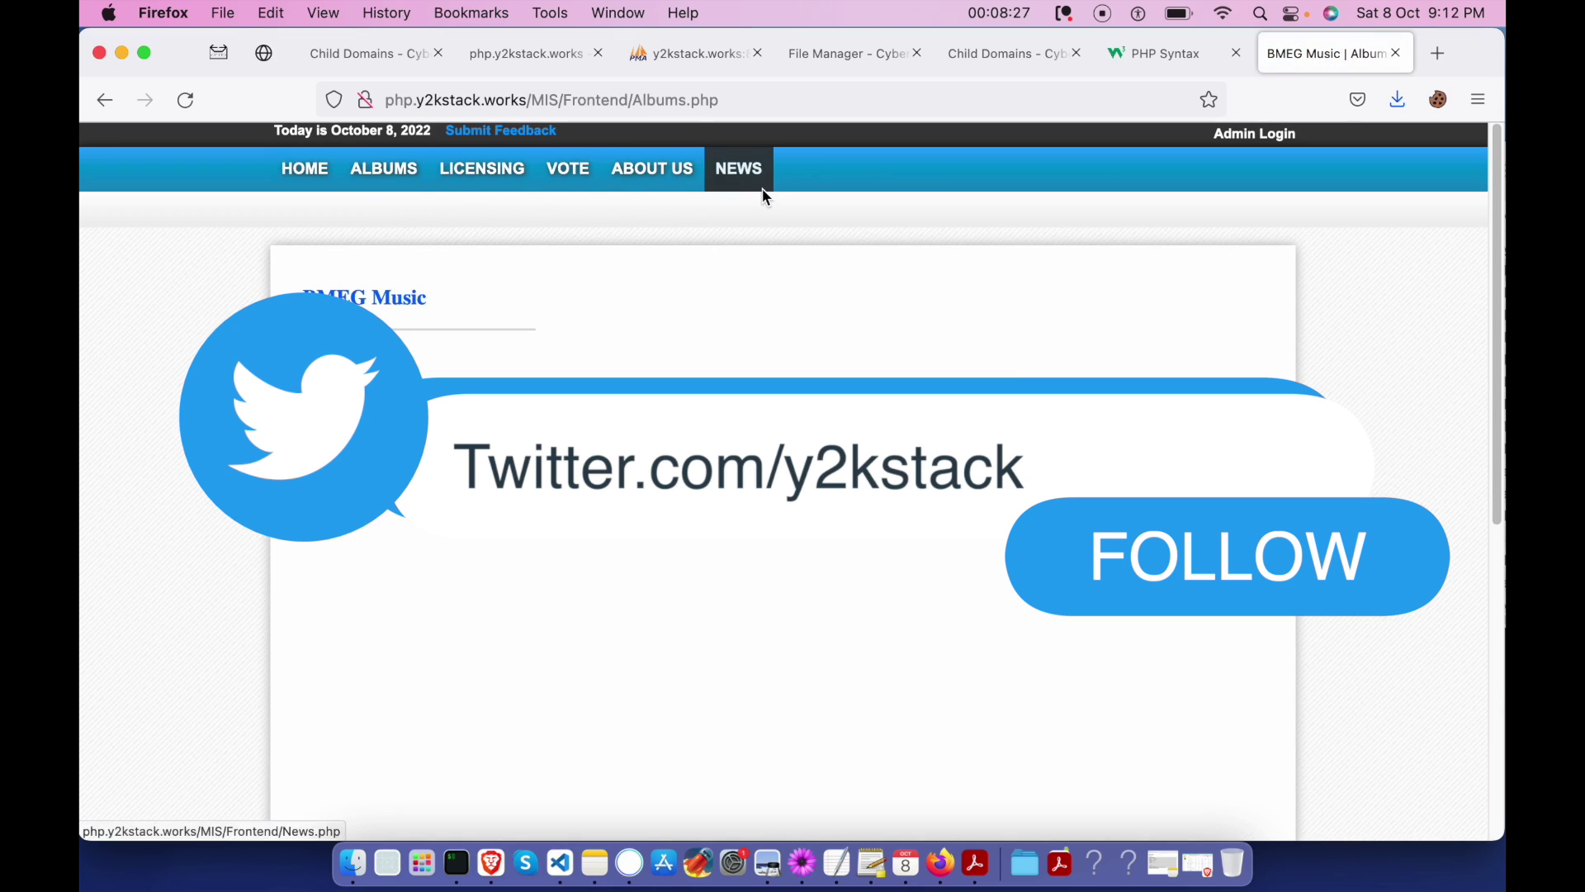